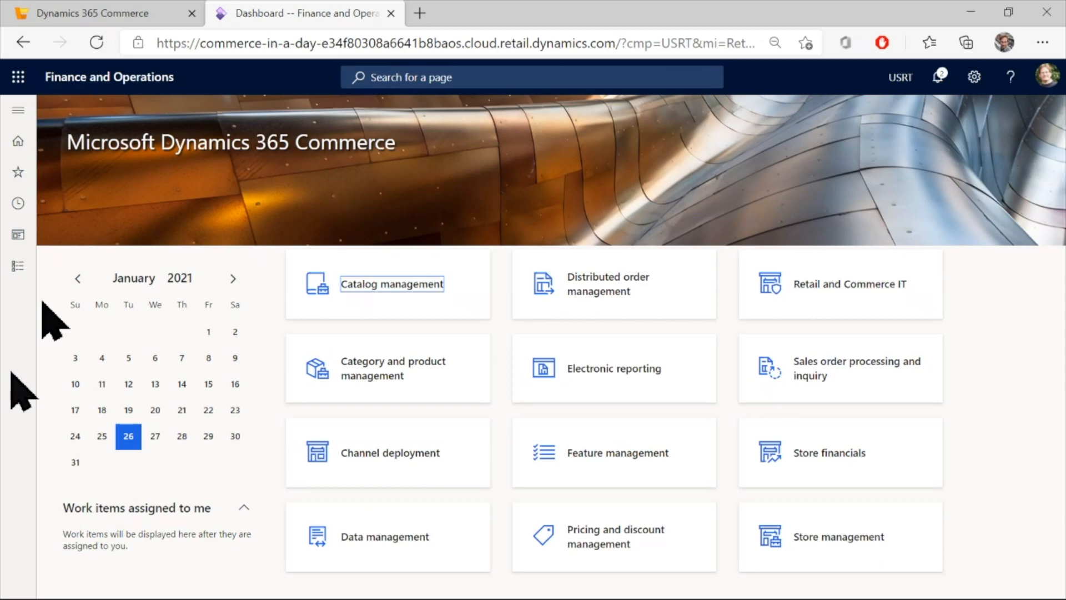
# Open the AW2 online store record under Retail and Commerce channels and display its Languages section.
pyautogui.click(7, 270)
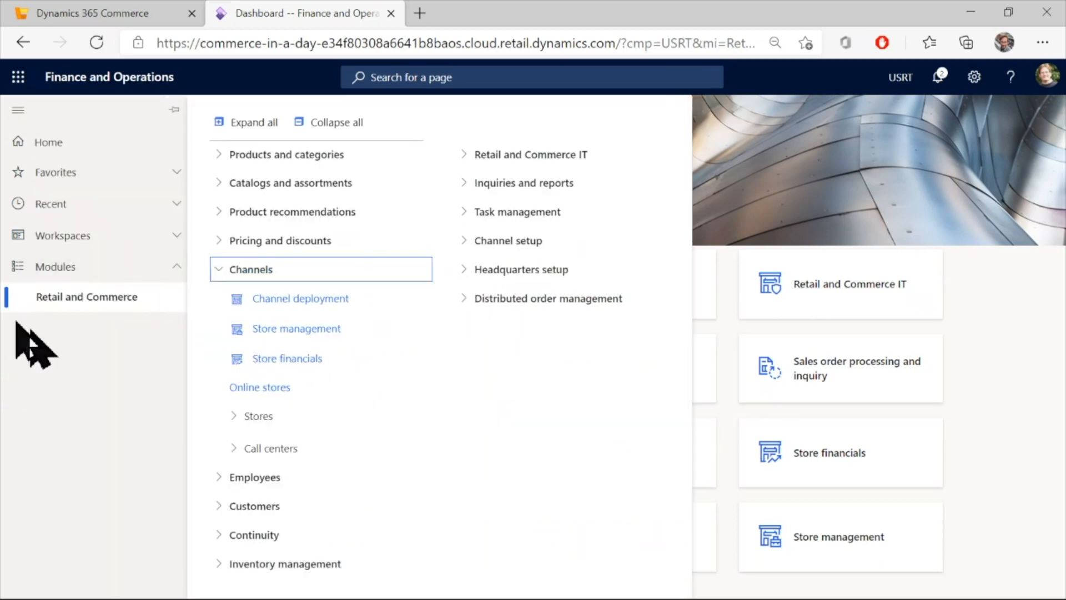
pyautogui.click(268, 388)
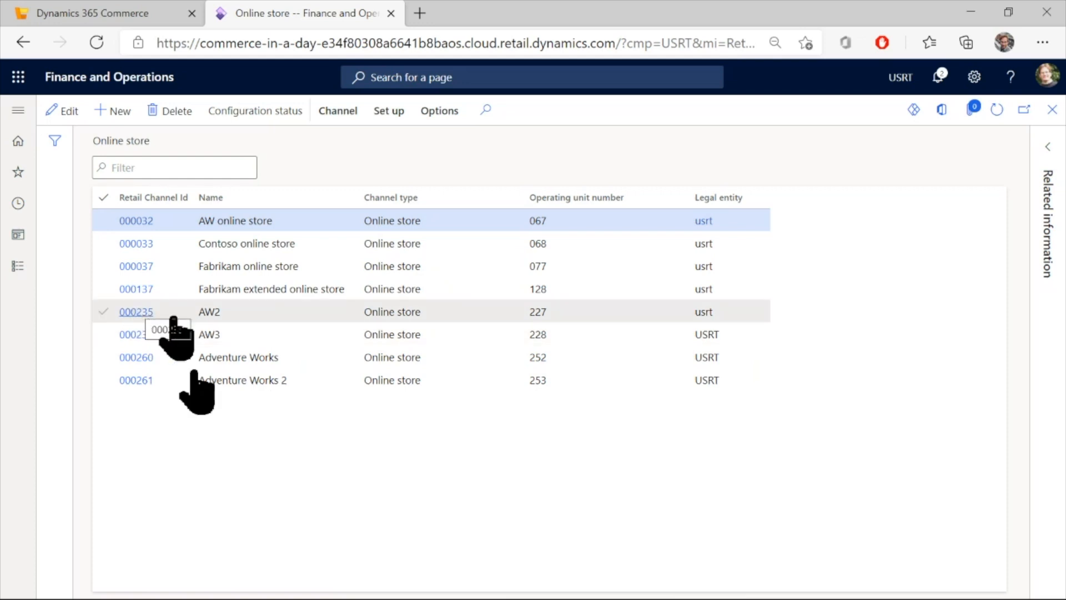
pyautogui.click(141, 314)
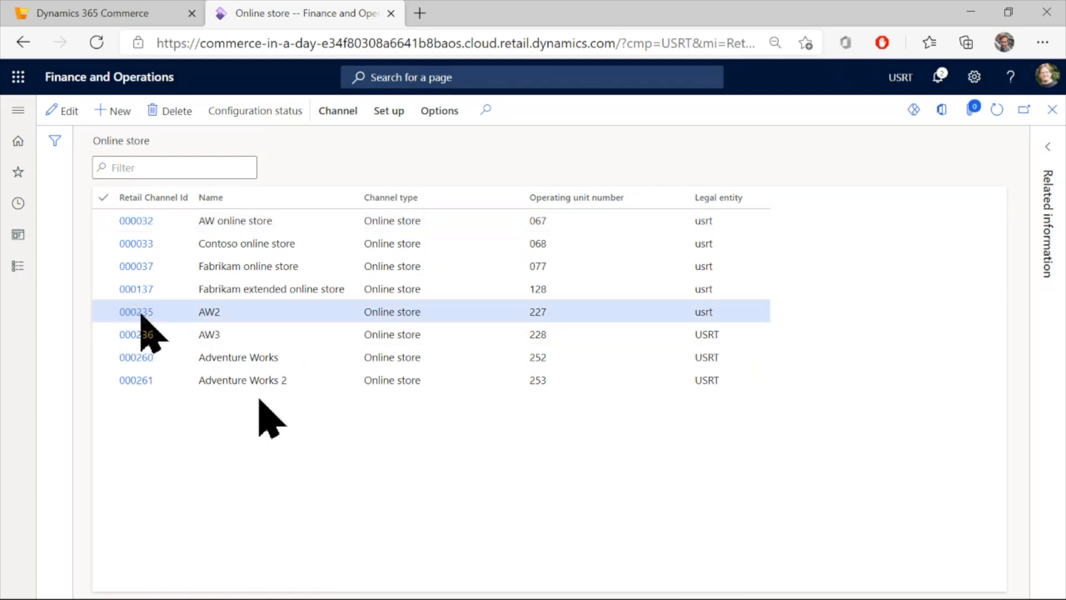
pyautogui.click(131, 228)
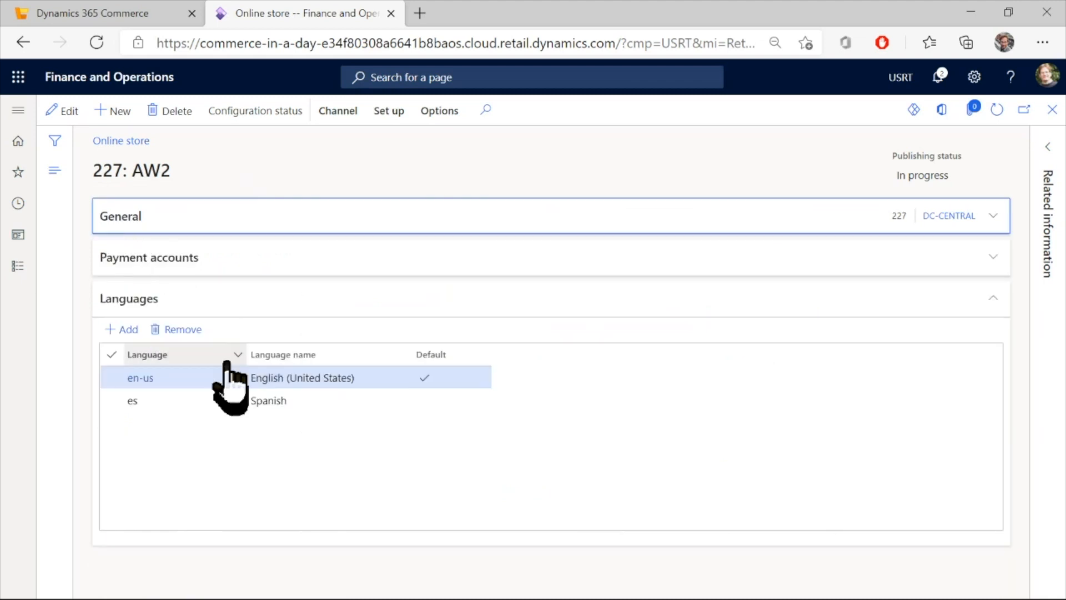
pyautogui.click(211, 494)
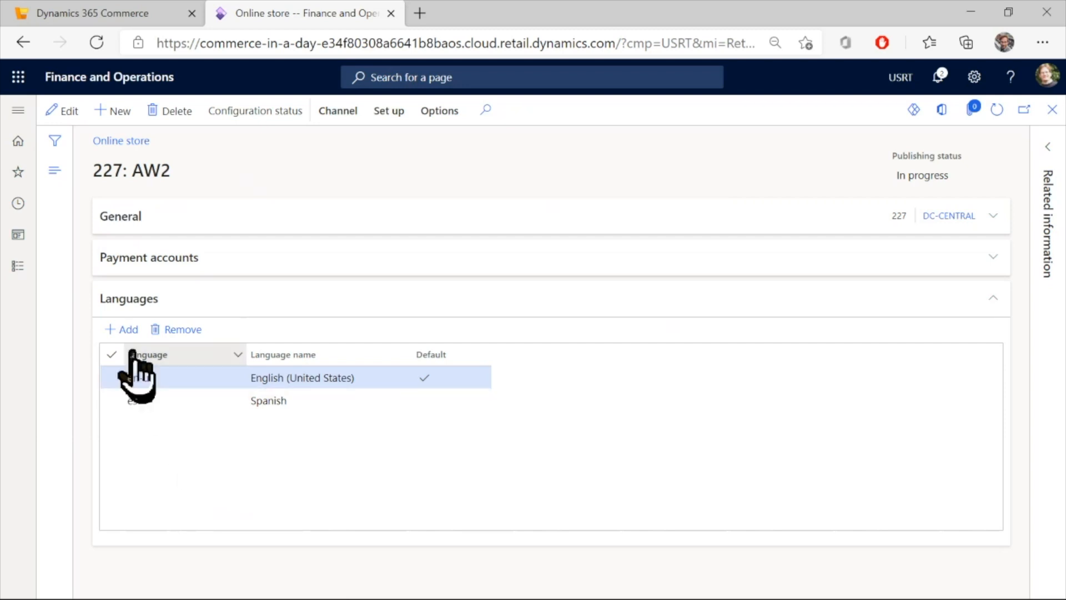
# Add the zh-hans language to the AW2 online store and save the record.
pyautogui.click(122, 329)
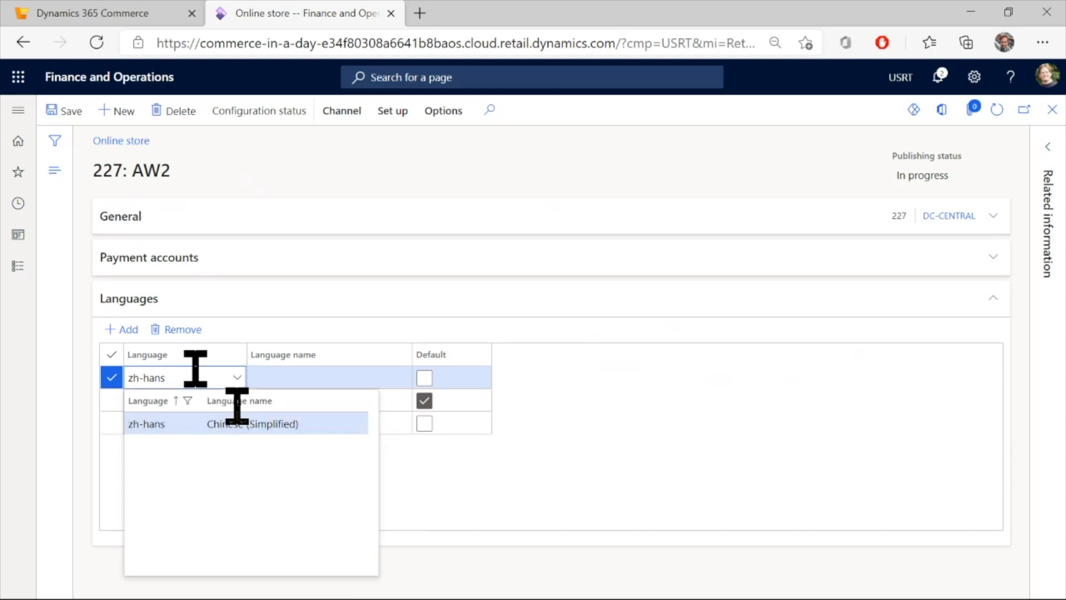
pyautogui.click(249, 377)
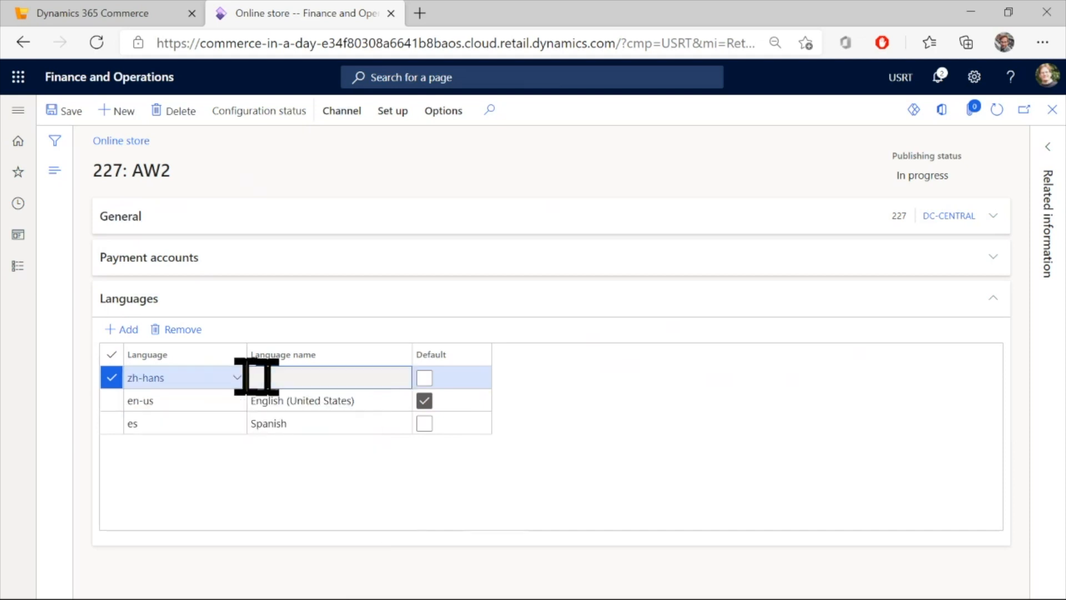
pyautogui.click(288, 507)
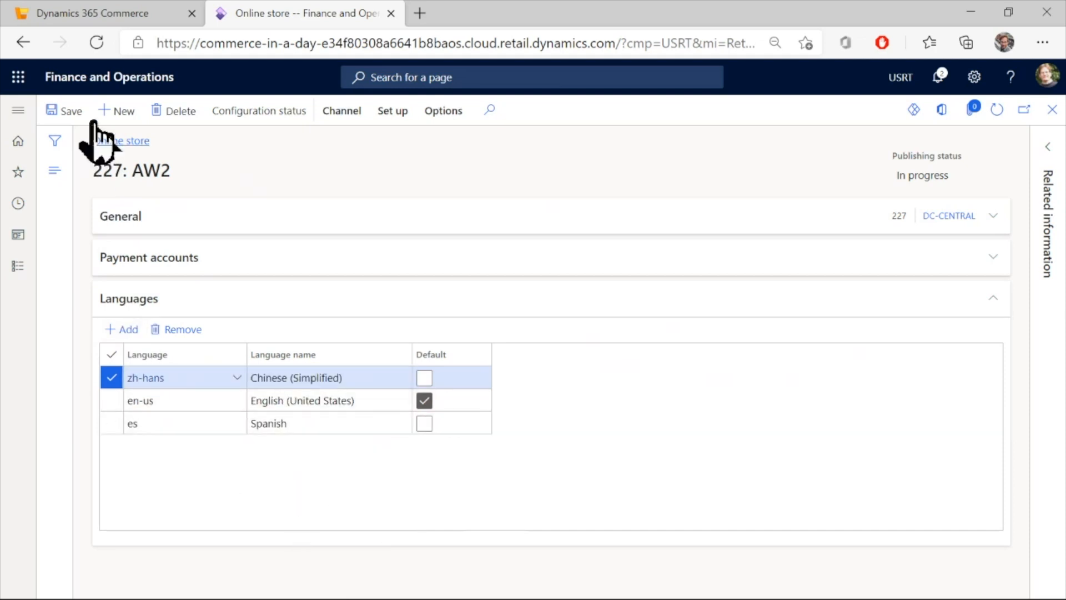
pyautogui.click(69, 113)
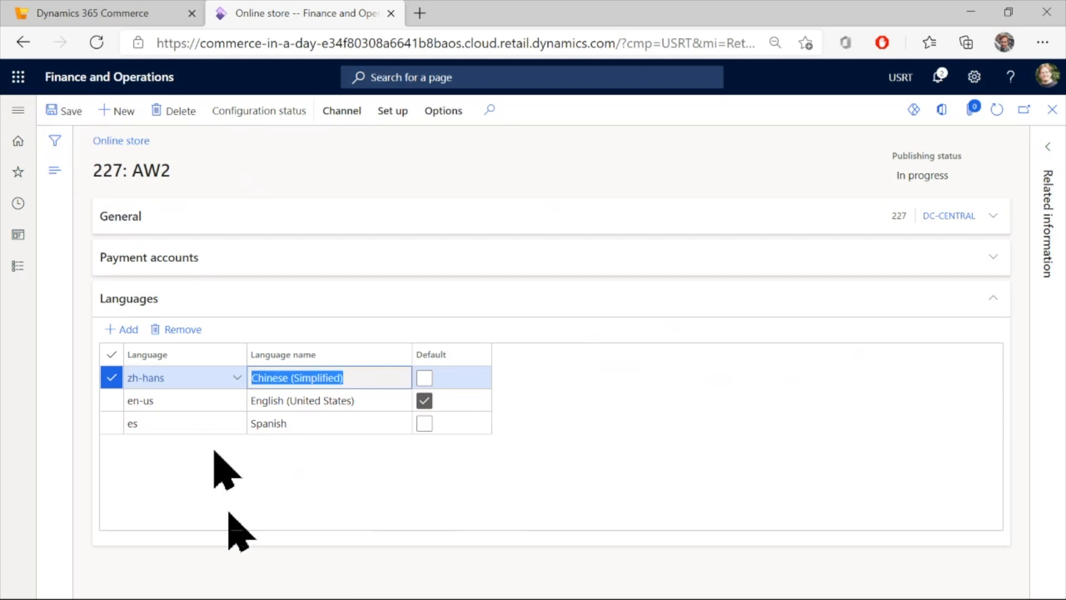
pyautogui.click(254, 505)
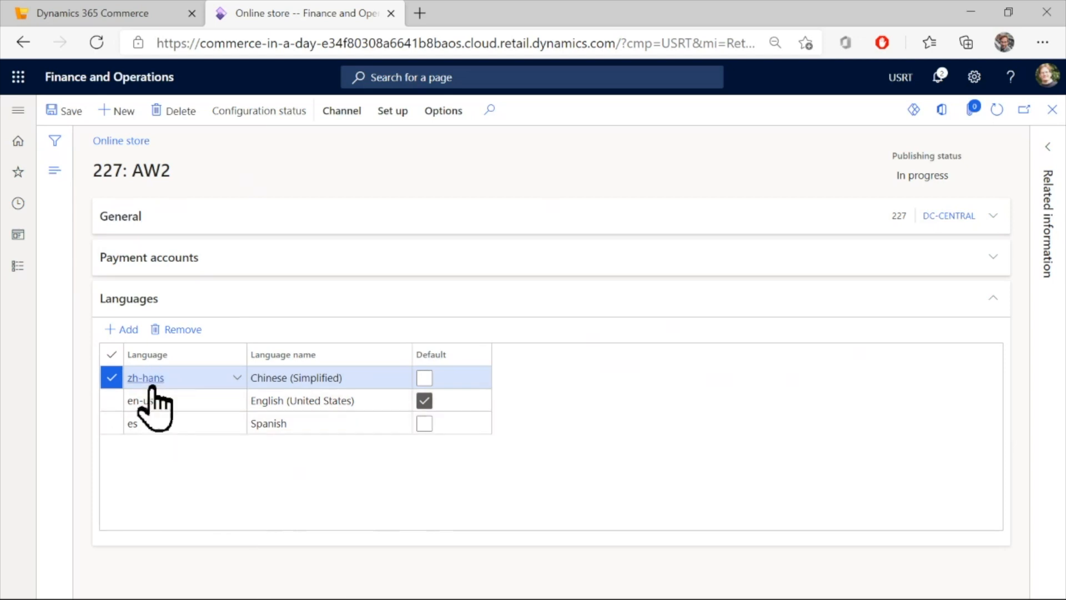
# Search the pages for "distrib" and open Distribution schedule under Retail and Commerce IT.
pyautogui.click(543, 78)
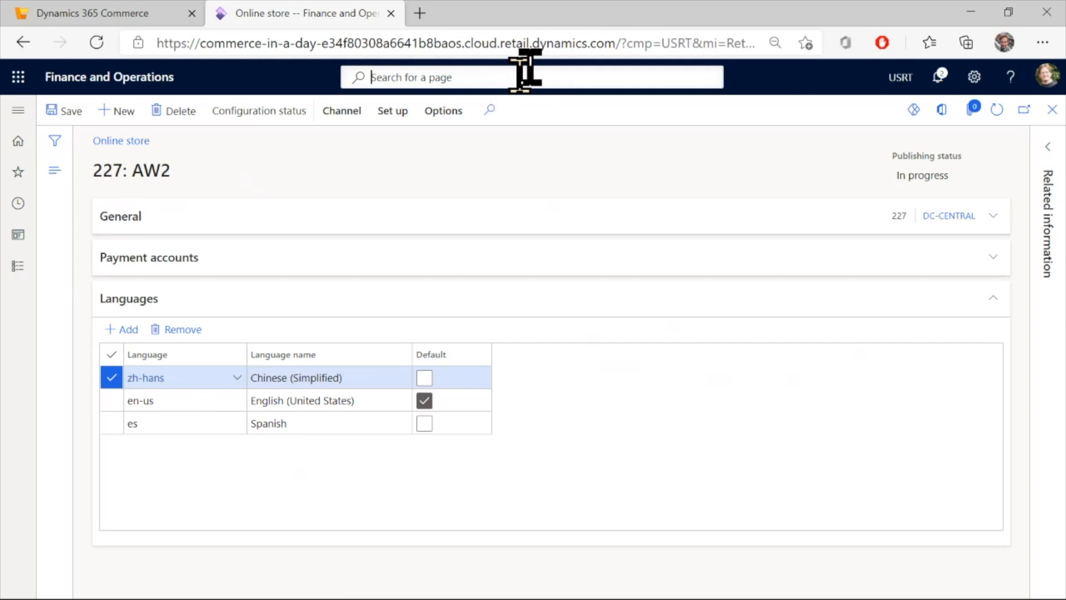
pyautogui.write('dis')
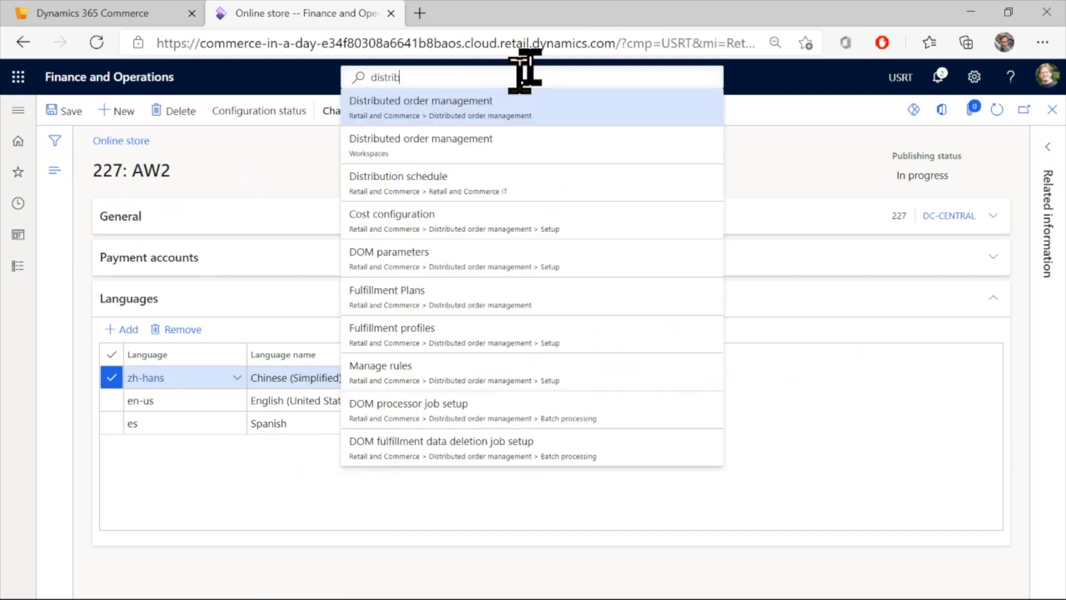
pyautogui.write('trib')
pyautogui.click(514, 183)
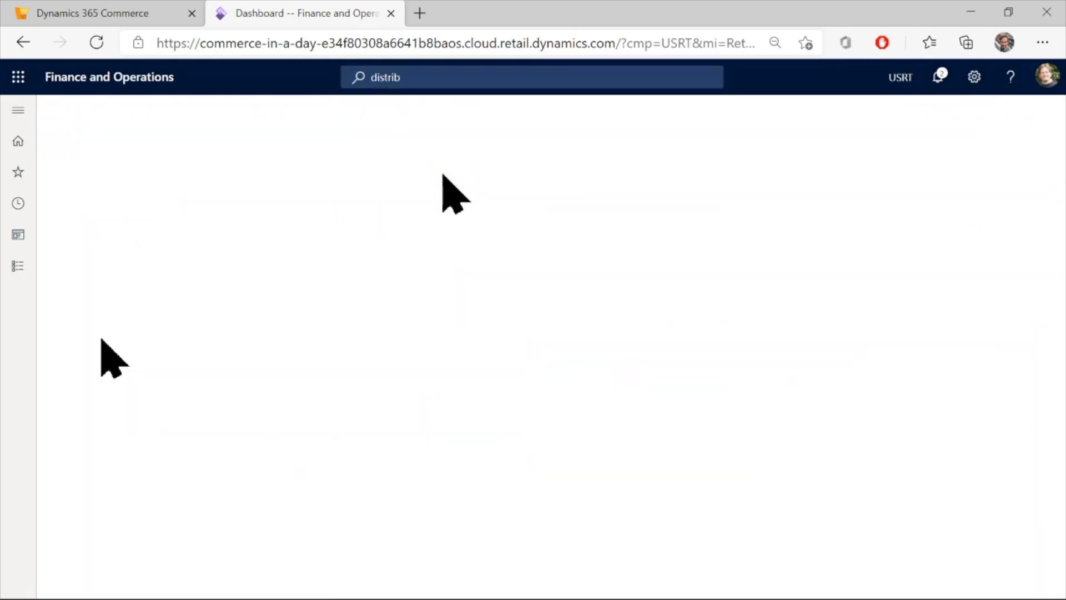
# Run the 1070 Channel configuration distribution schedule immediately with batch processing enabled.
pyautogui.scroll(-5, 161, 422)
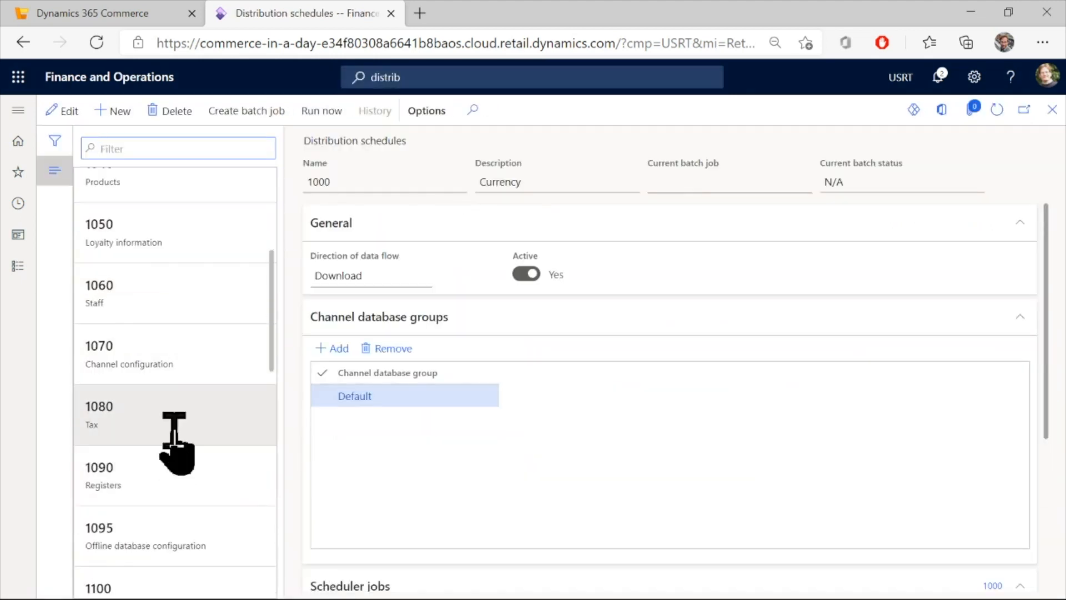
pyautogui.click(169, 369)
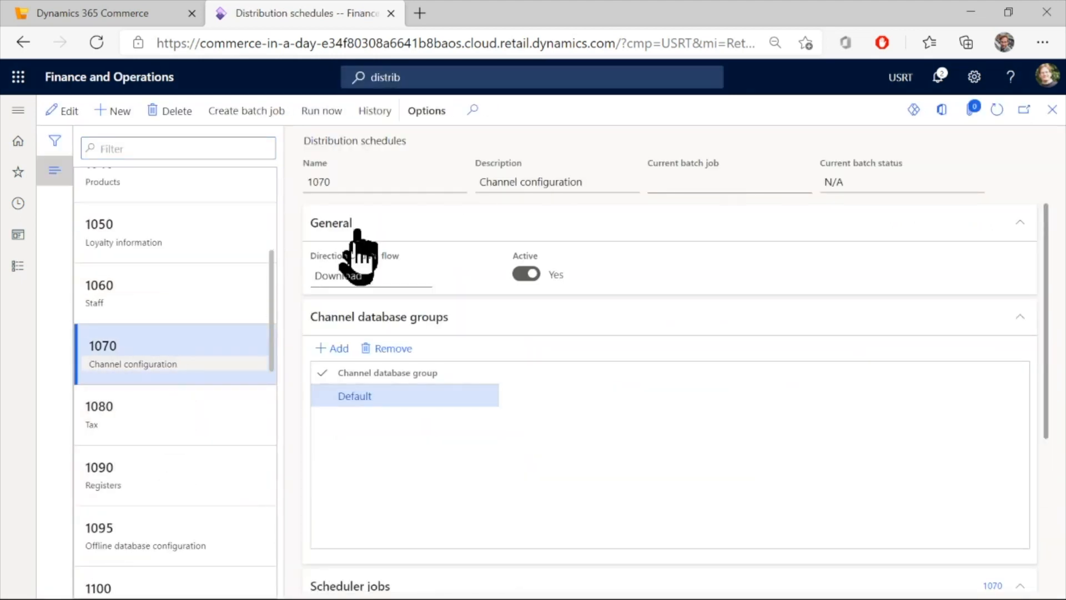
pyautogui.click(333, 111)
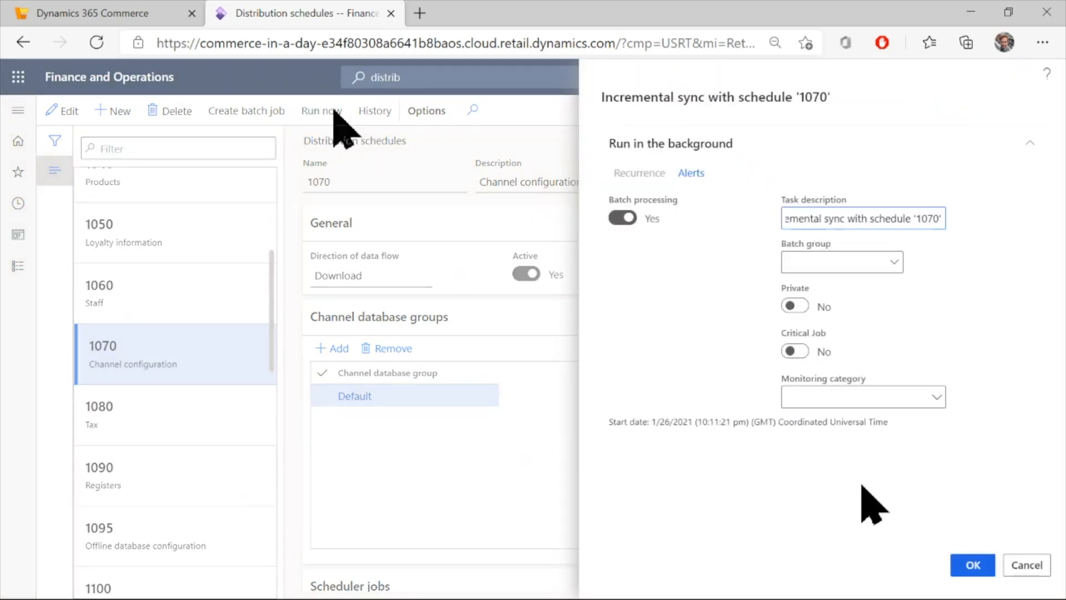
pyautogui.click(972, 565)
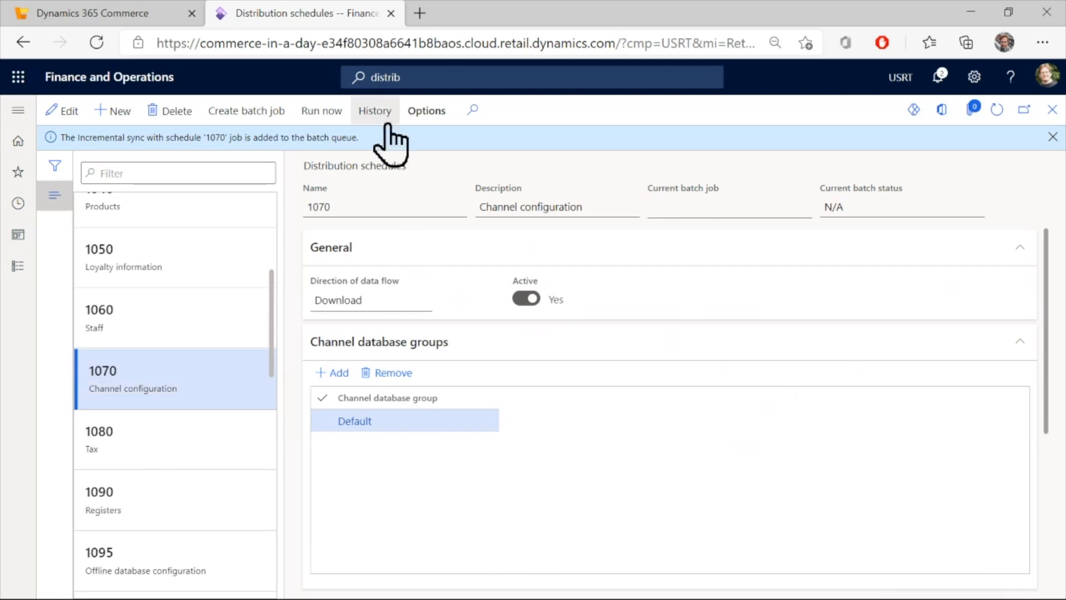
# Search the pages for "download sess" and open Download sessions to check the 1070 job's status.
pyautogui.click(429, 83)
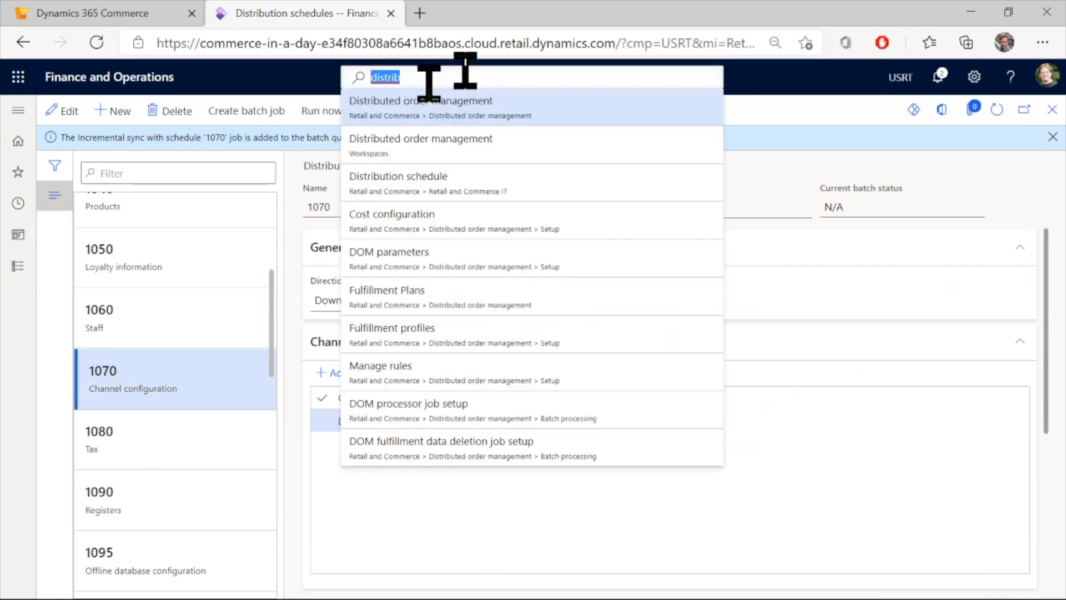
pyautogui.press('BackSpace')
pyautogui.write('download sess')
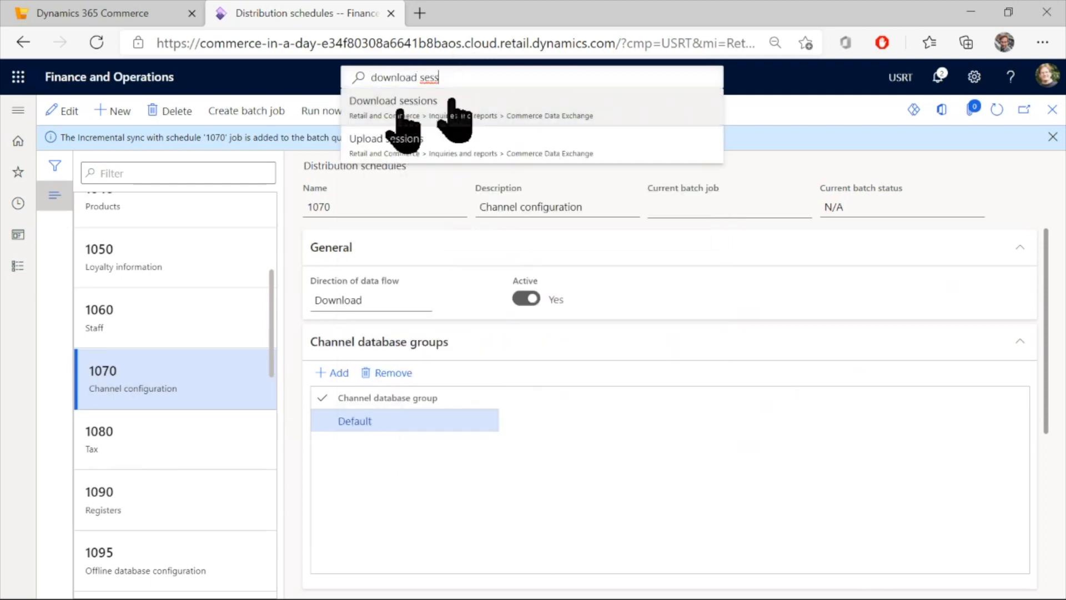
pyautogui.click(397, 102)
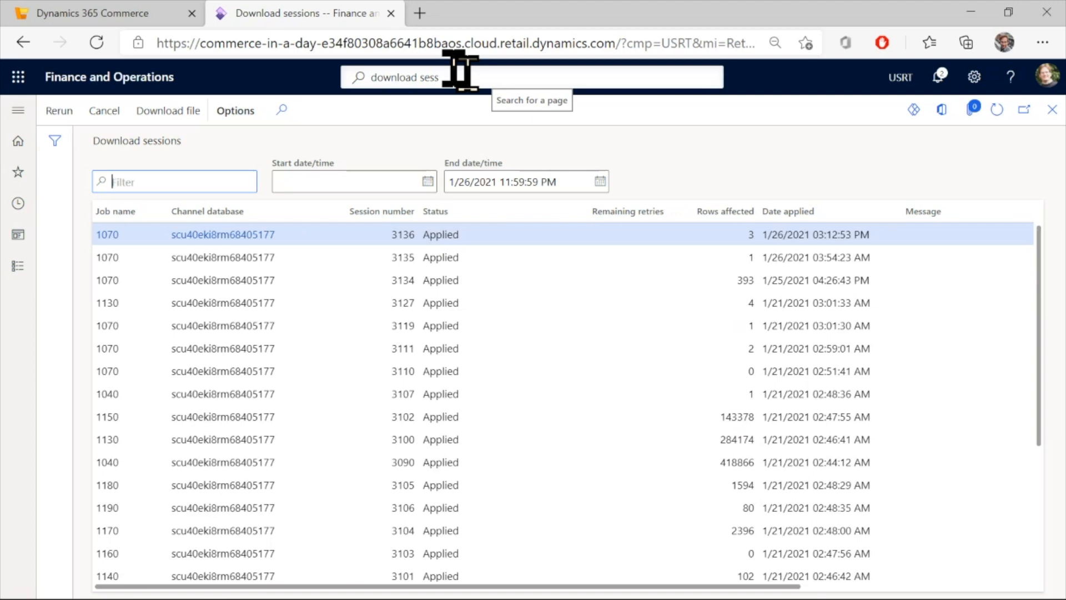
# Switch to the Dynamics 365 Commerce site builder and view the list of available sites.
pyautogui.hotkey('ctrl', 'Tab')
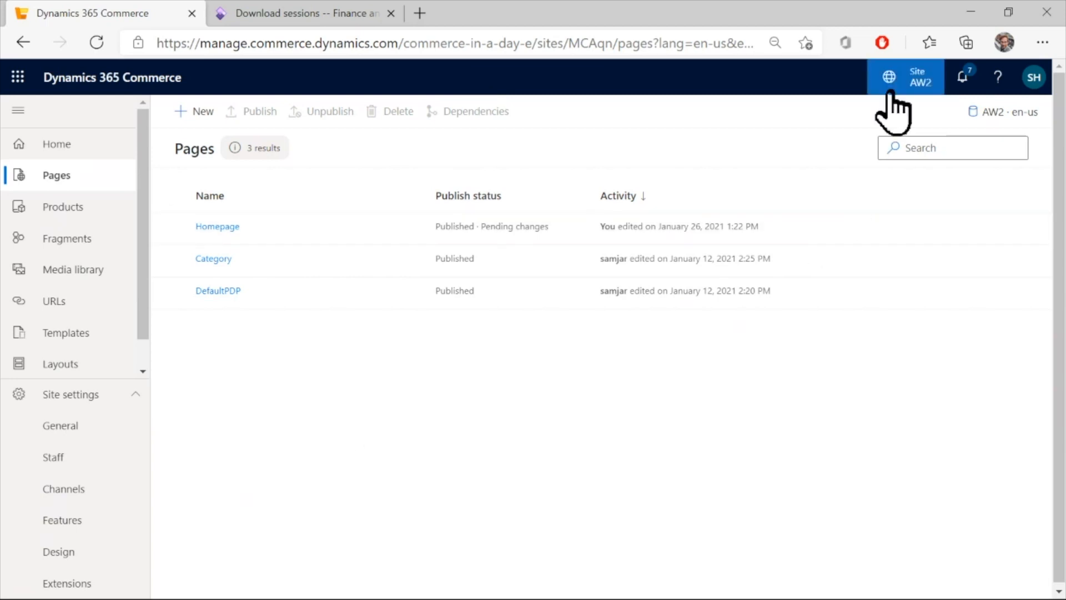
pyautogui.click(920, 89)
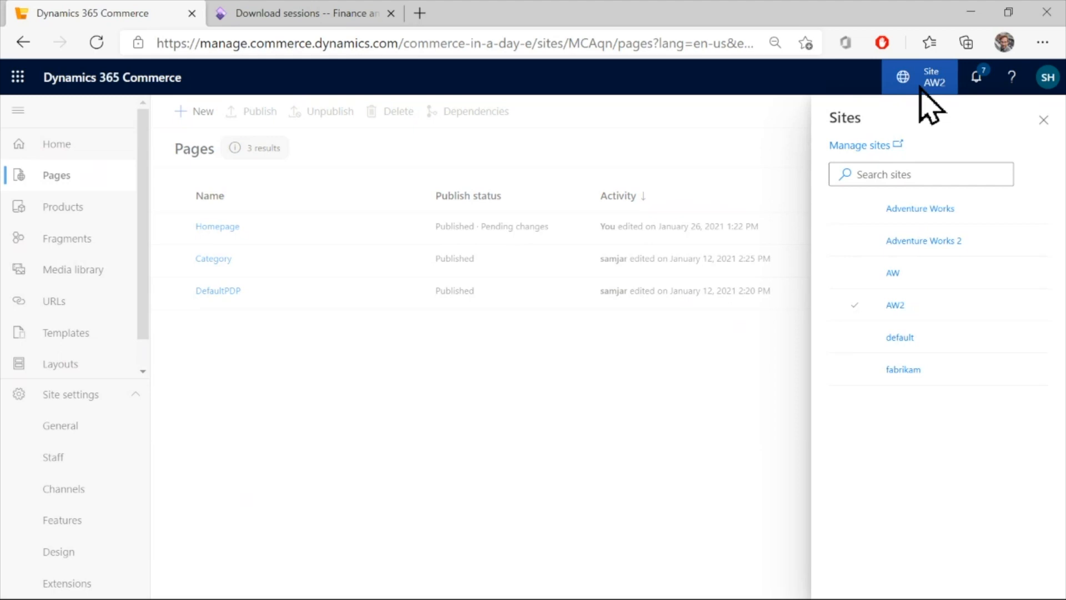
pyautogui.click(921, 89)
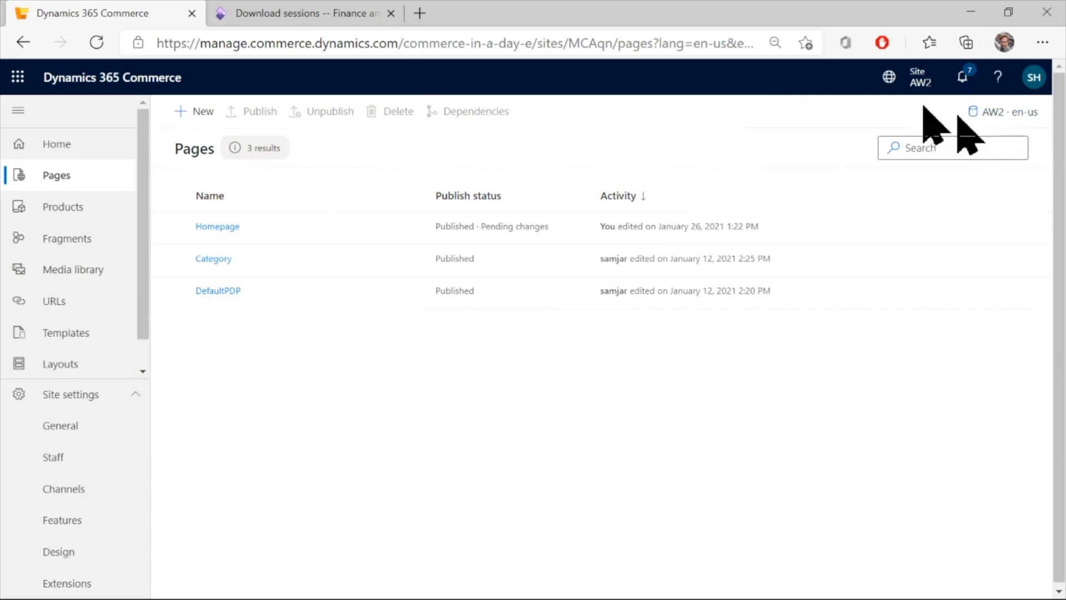
# View the channels and locales selectable for the AW2 site, leaving the channel AW2 and locale en-us.
pyautogui.click(1011, 112)
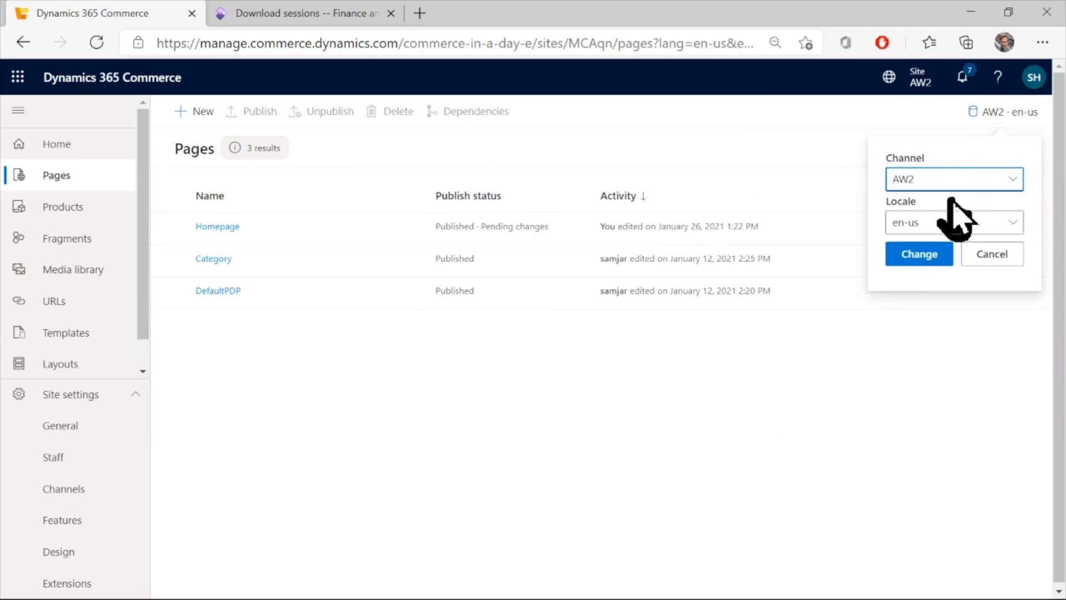
pyautogui.click(1009, 180)
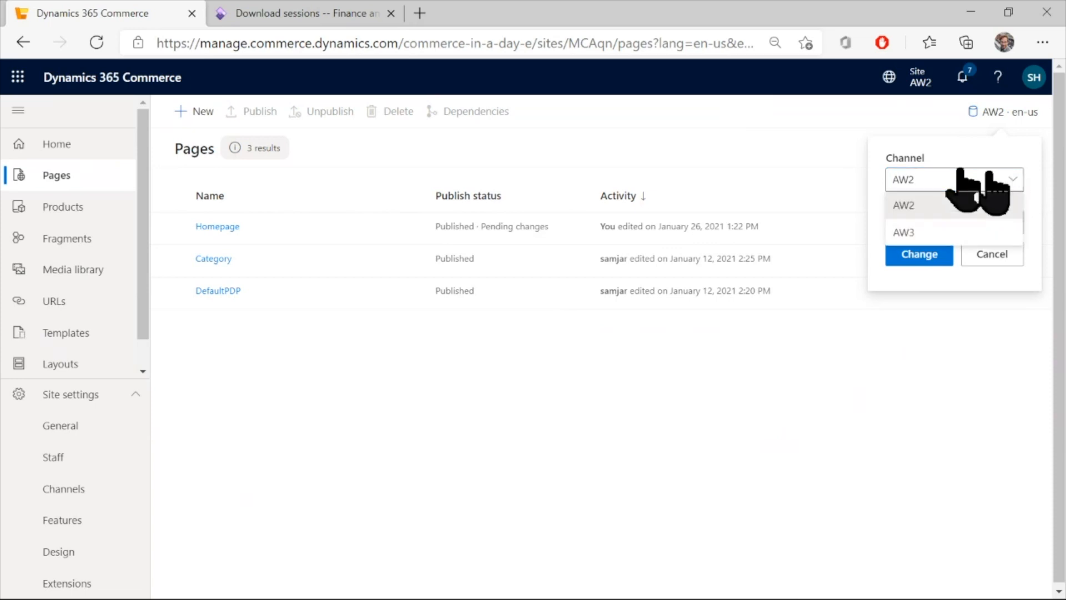
pyautogui.click(971, 182)
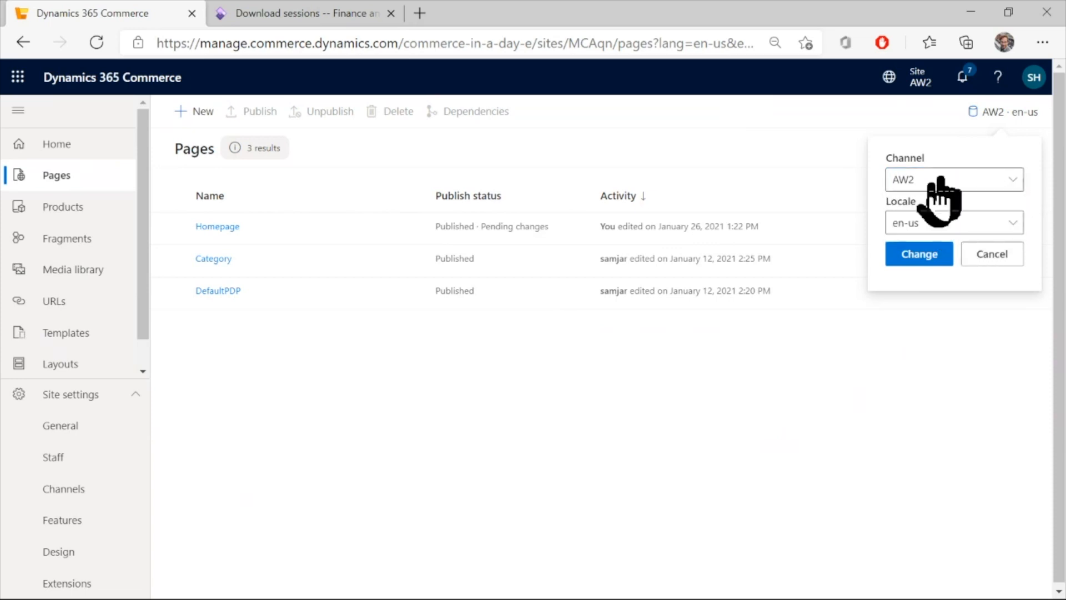
pyautogui.click(969, 224)
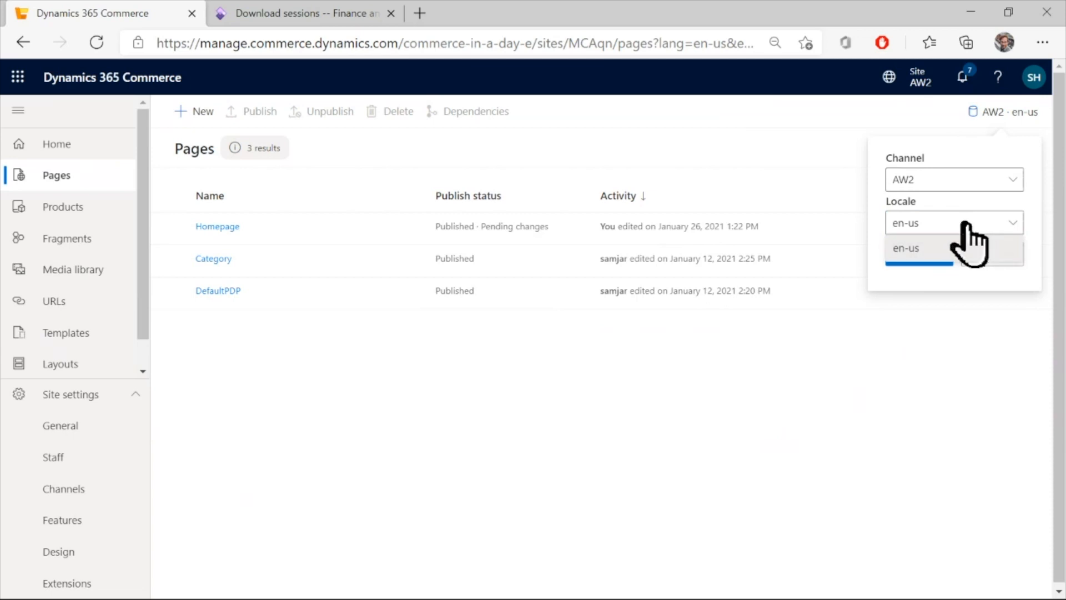
pyautogui.click(953, 279)
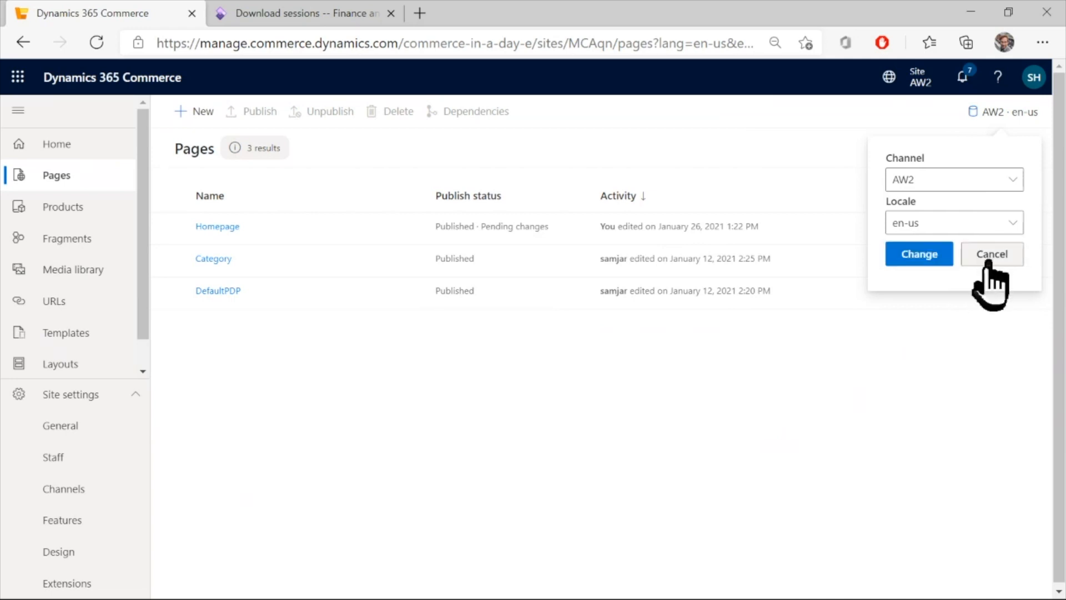
pyautogui.click(989, 256)
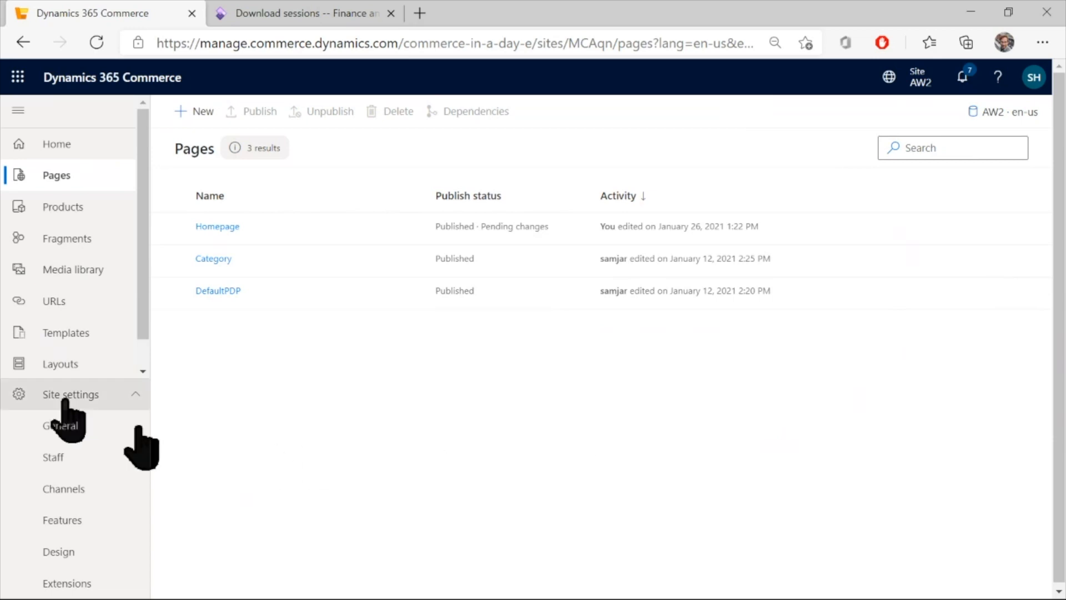
# In the site's channel settings, start a new locale for the AW2 channel and choose es as the locale to support.
pyautogui.click(65, 496)
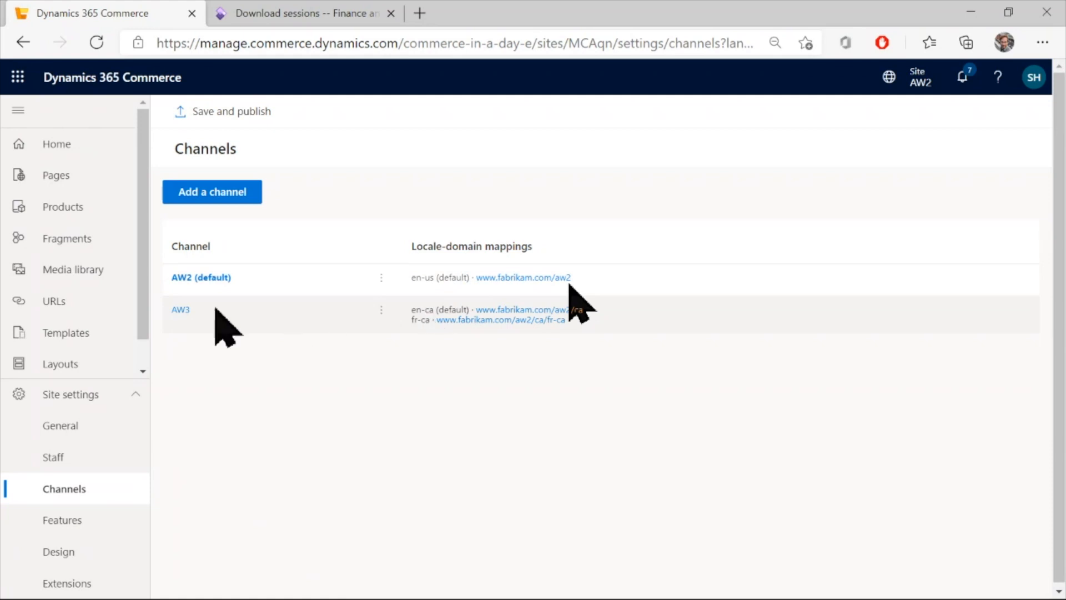
pyautogui.click(207, 277)
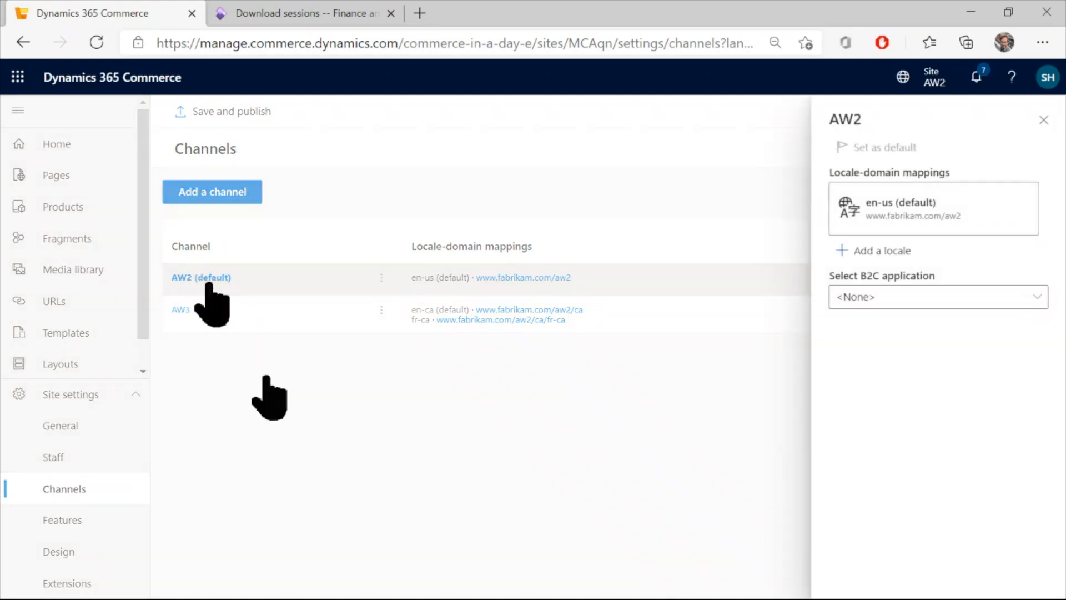
pyautogui.click(897, 250)
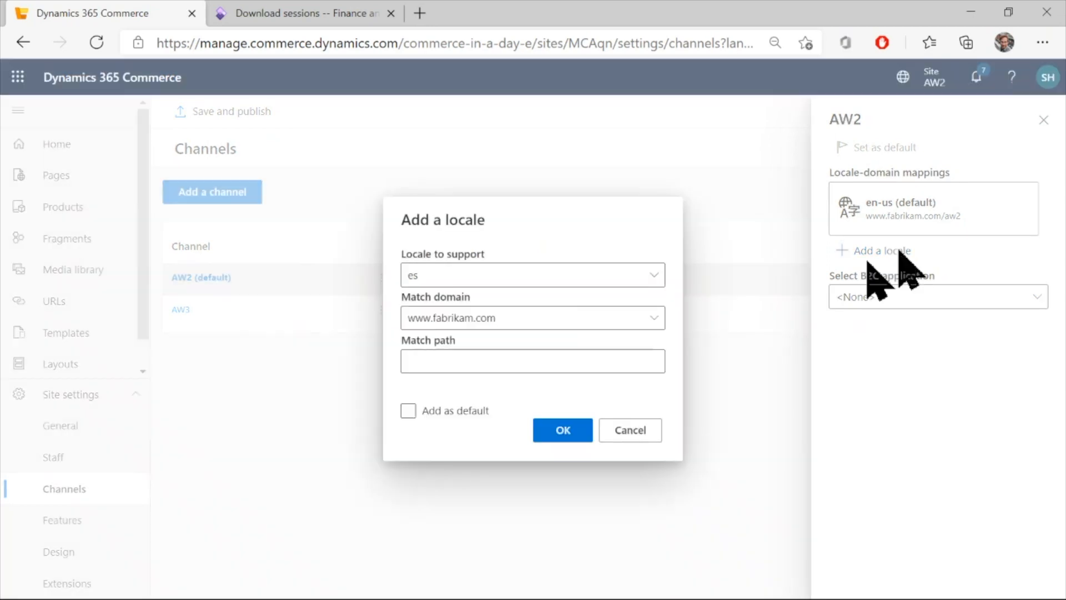
pyautogui.click(512, 273)
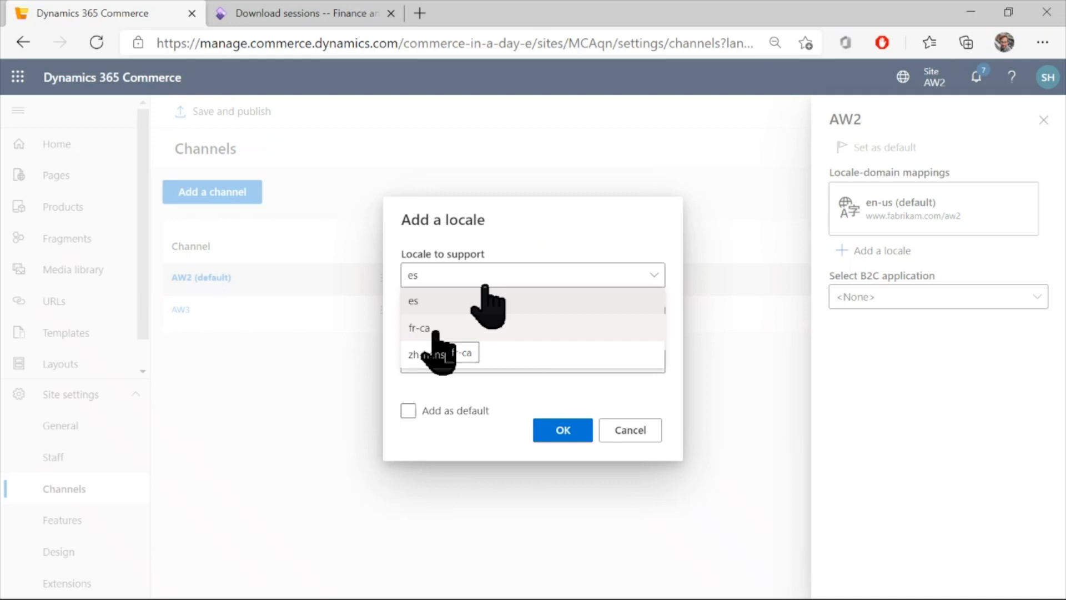
pyautogui.click(550, 266)
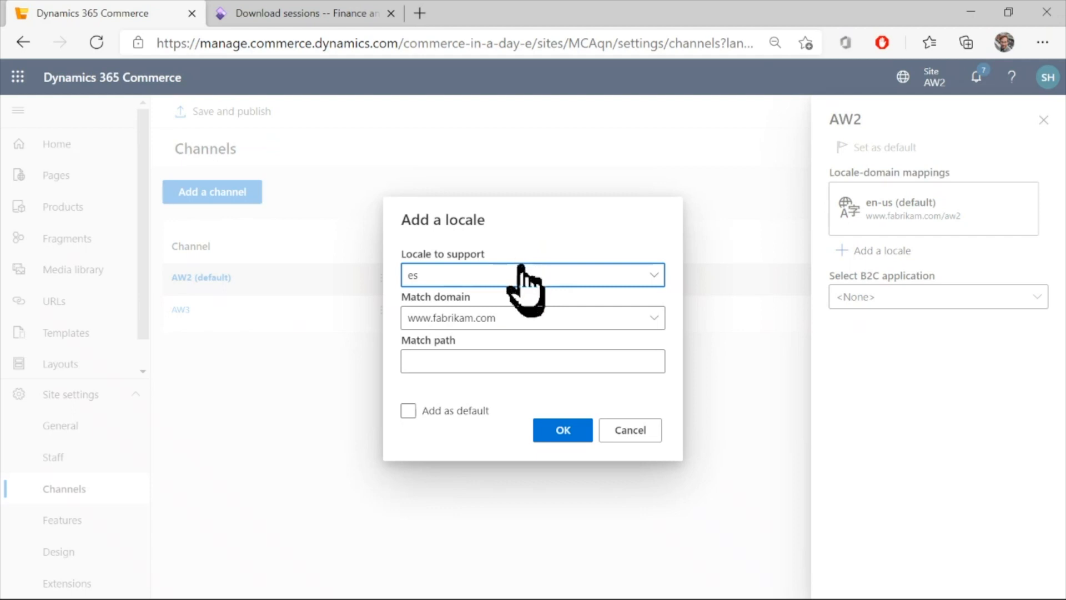
pyautogui.click(522, 269)
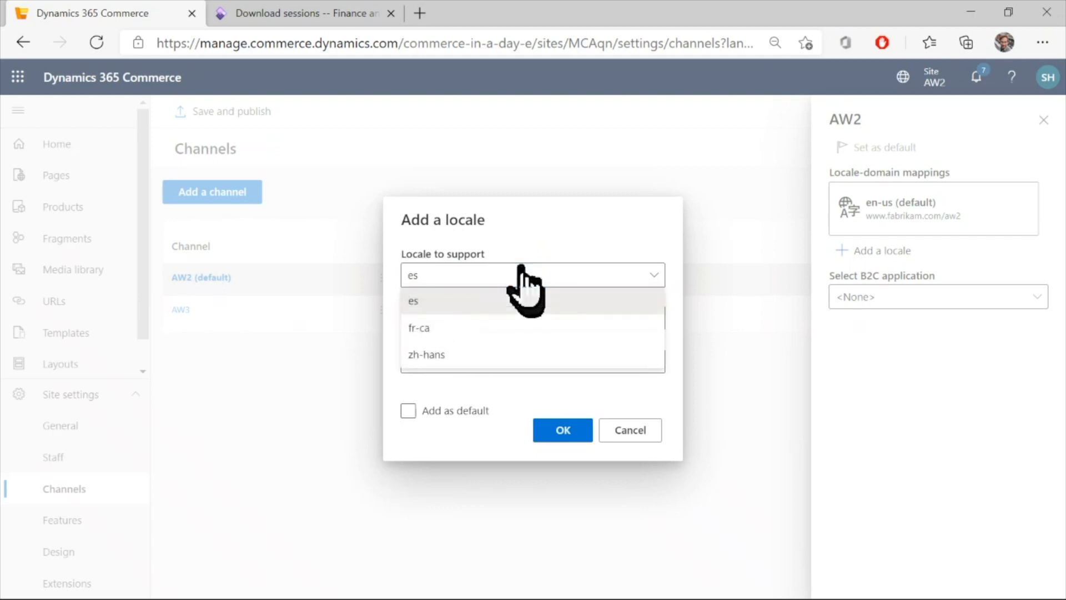
pyautogui.click(498, 305)
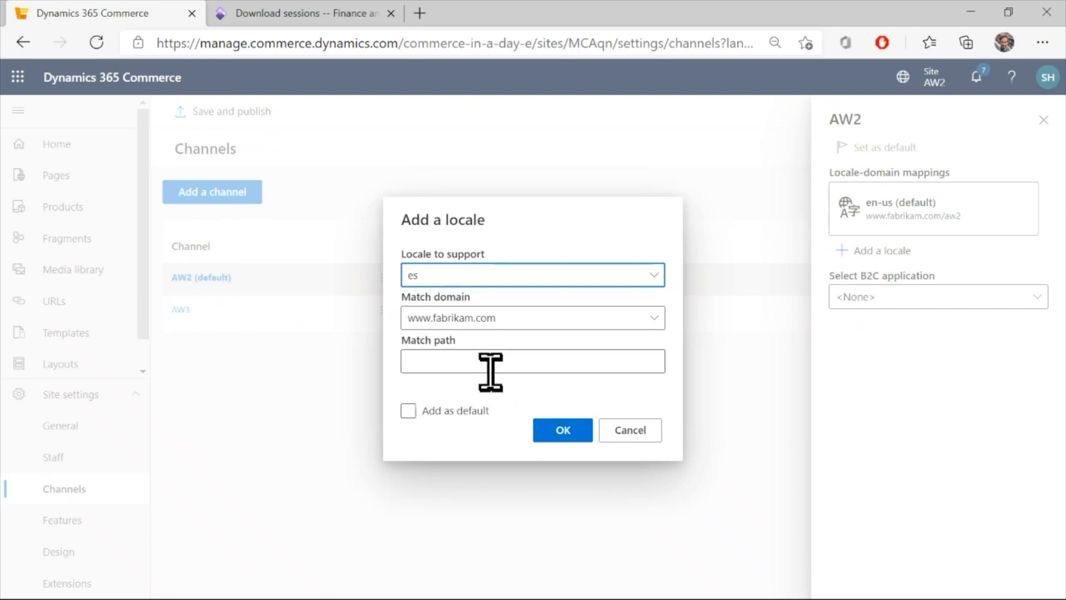
# Set the new locale's match path to aw2/es and add it to the AW2 channel.
pyautogui.click(500, 362)
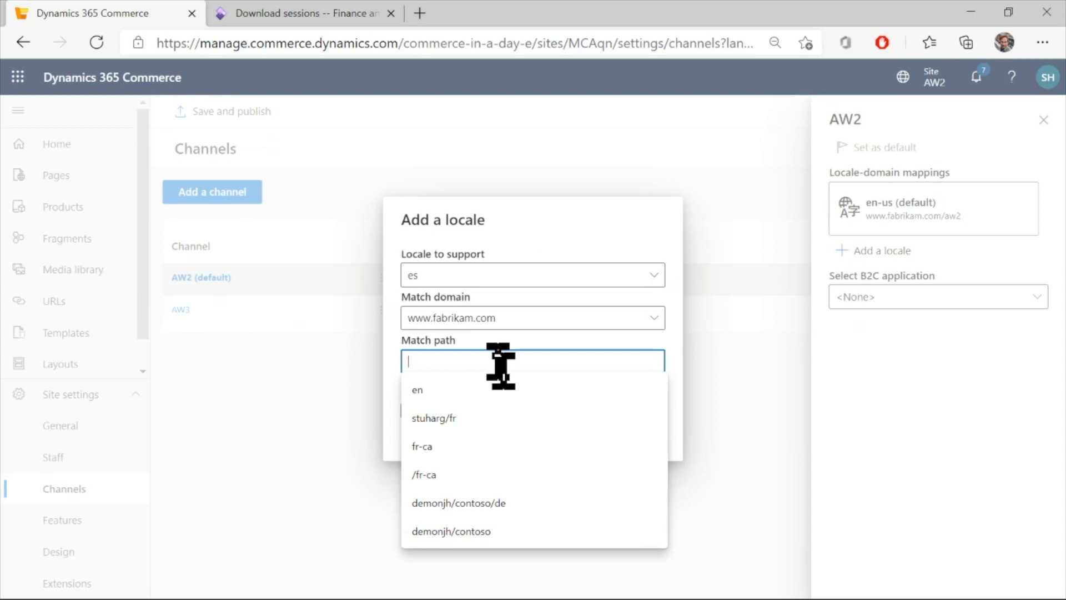
pyautogui.write('aw2')
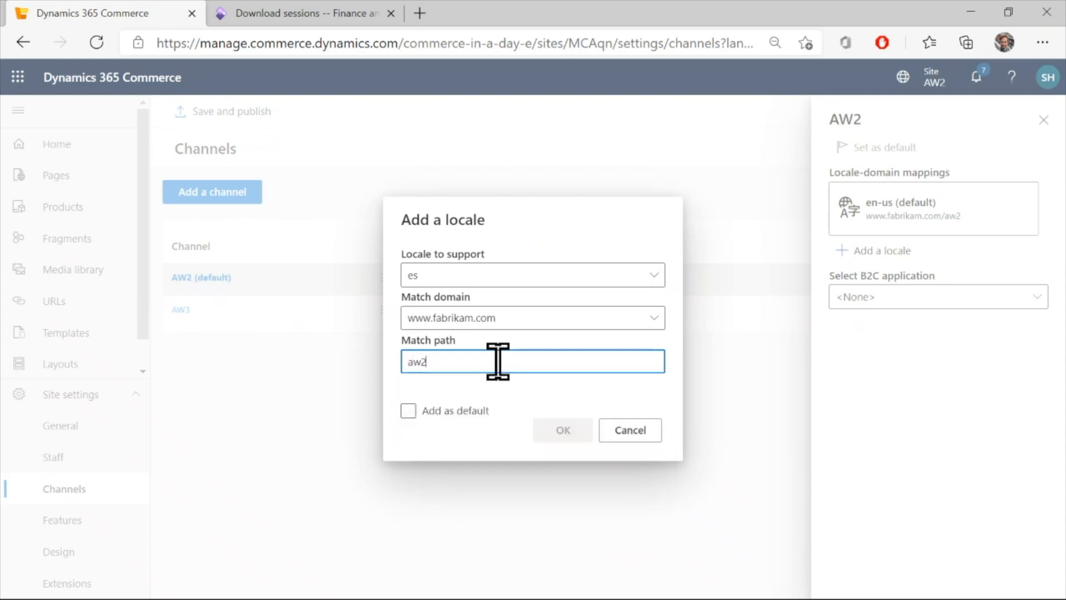
pyautogui.write('/e')
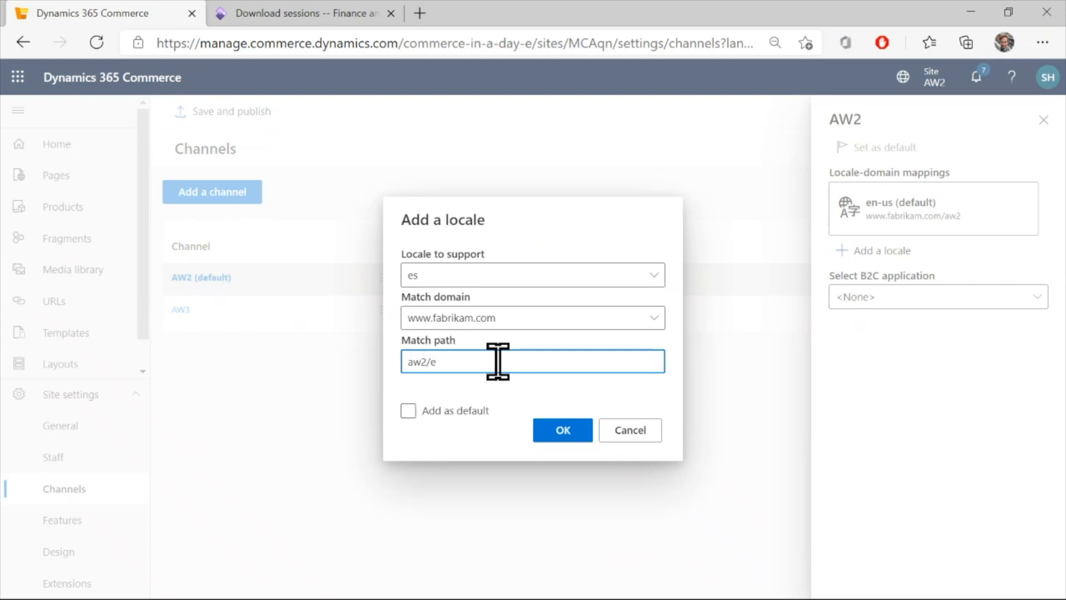
pyautogui.write('s')
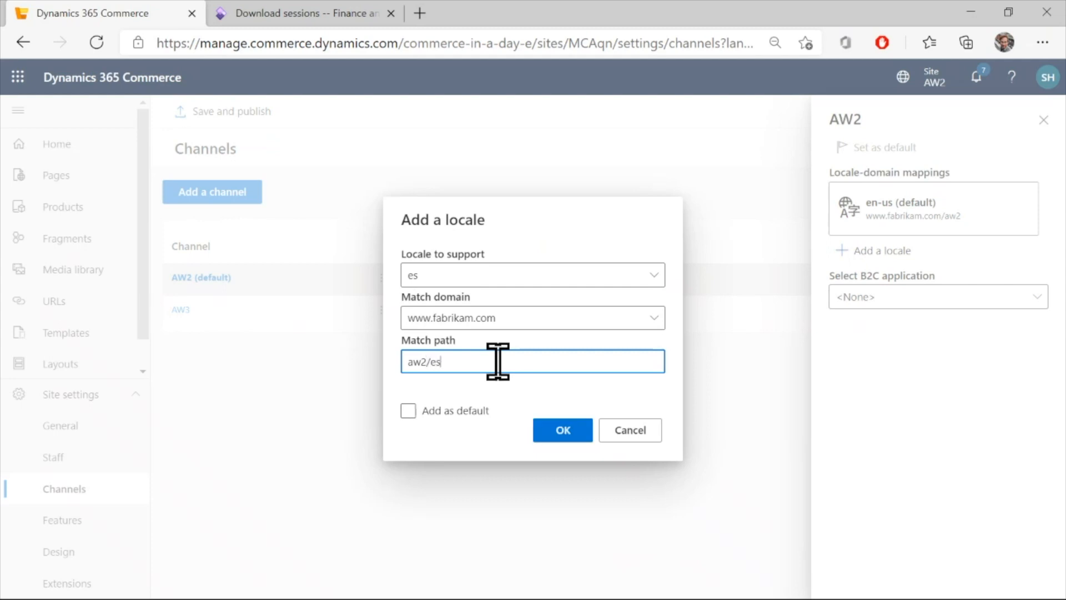
pyautogui.click(563, 430)
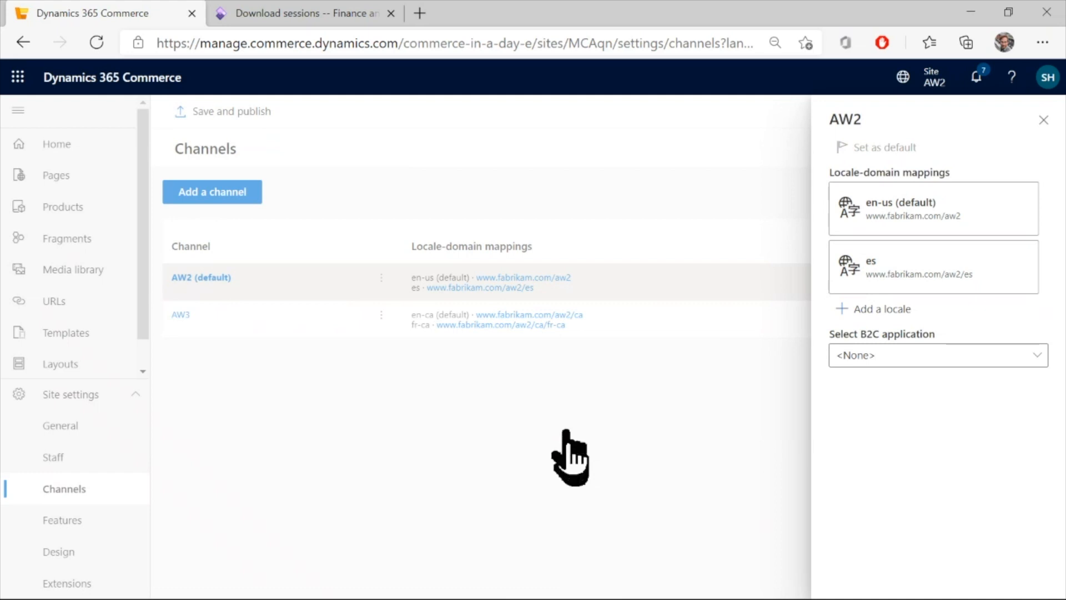
pyautogui.click(572, 448)
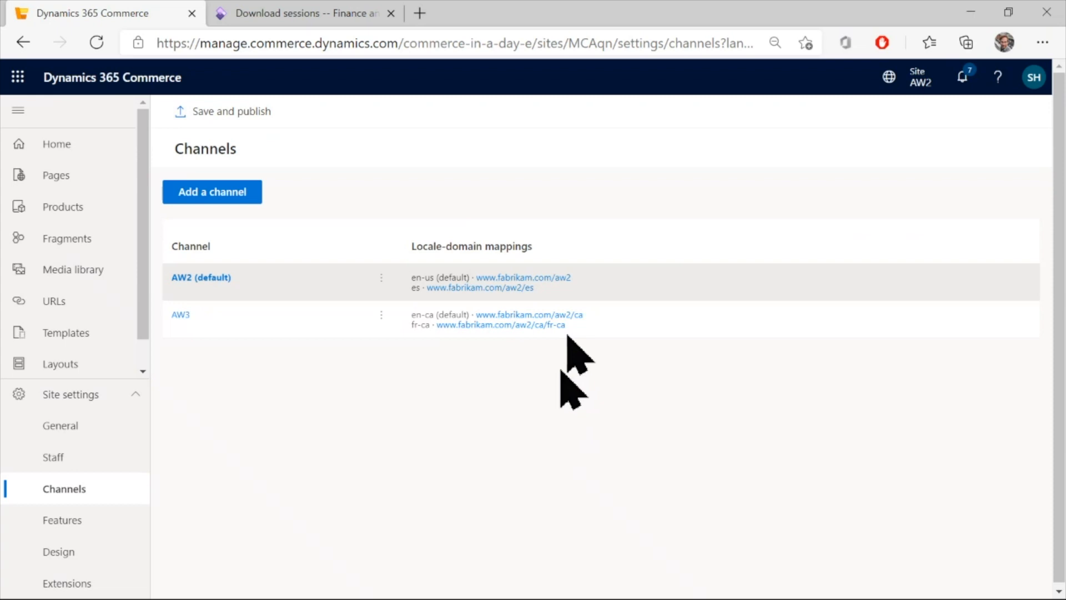
# Open the AW2 channel's es locale mapping for editing and re-enter its match path as aw2/es.
pyautogui.click(216, 277)
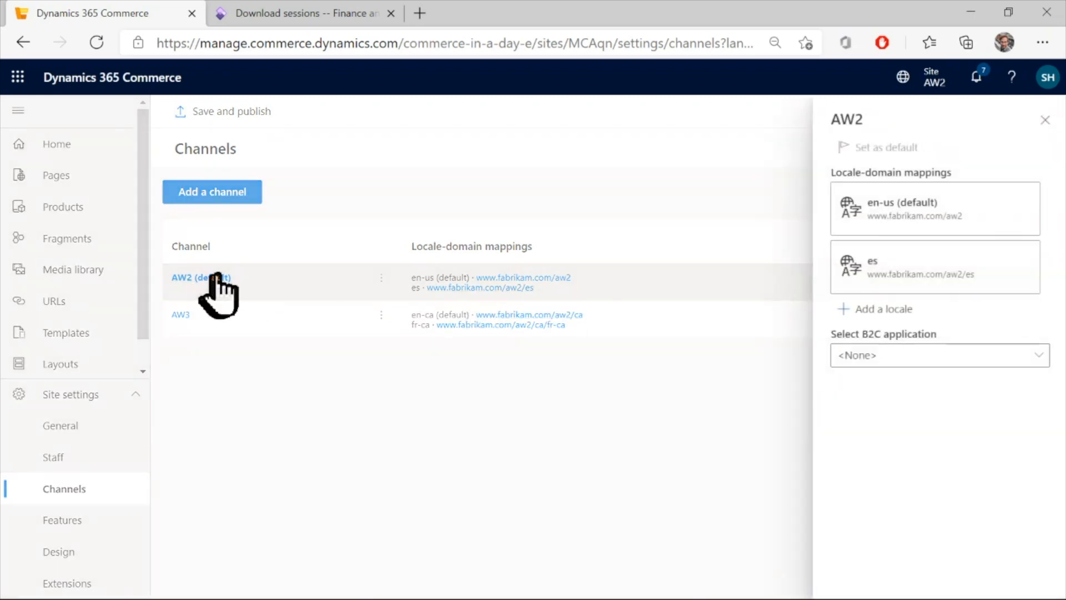
pyautogui.click(918, 269)
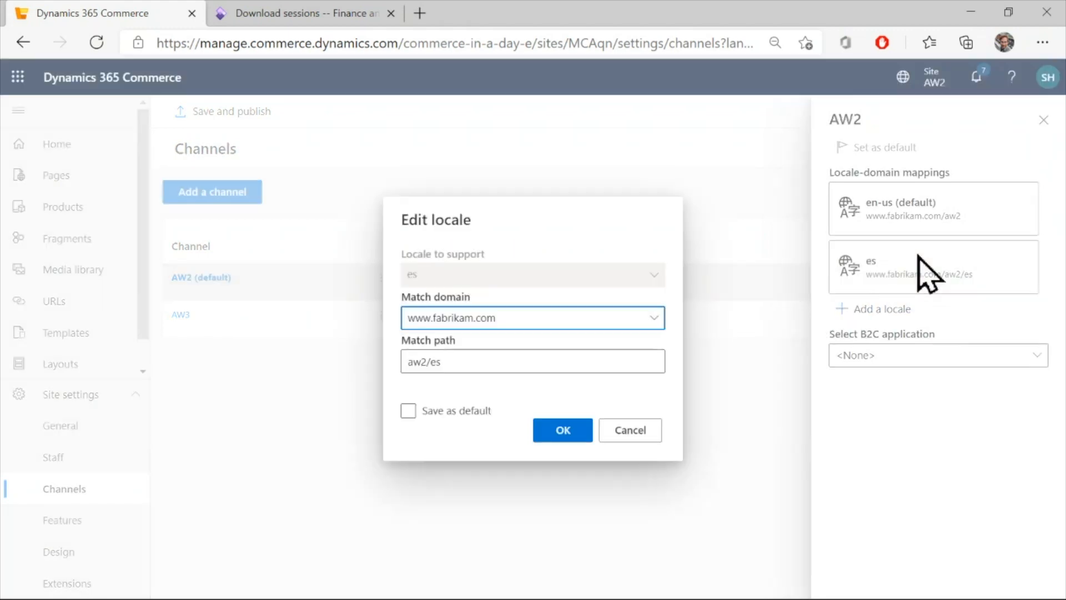
pyautogui.moveTo(472, 362); pyautogui.dragTo(409, 362)
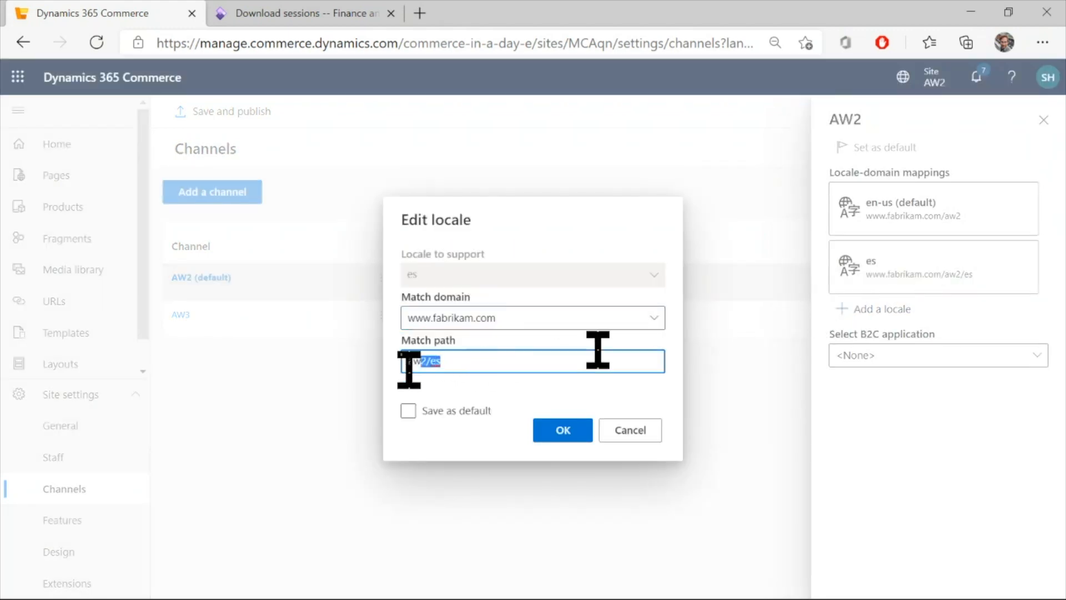
pyautogui.click(426, 362)
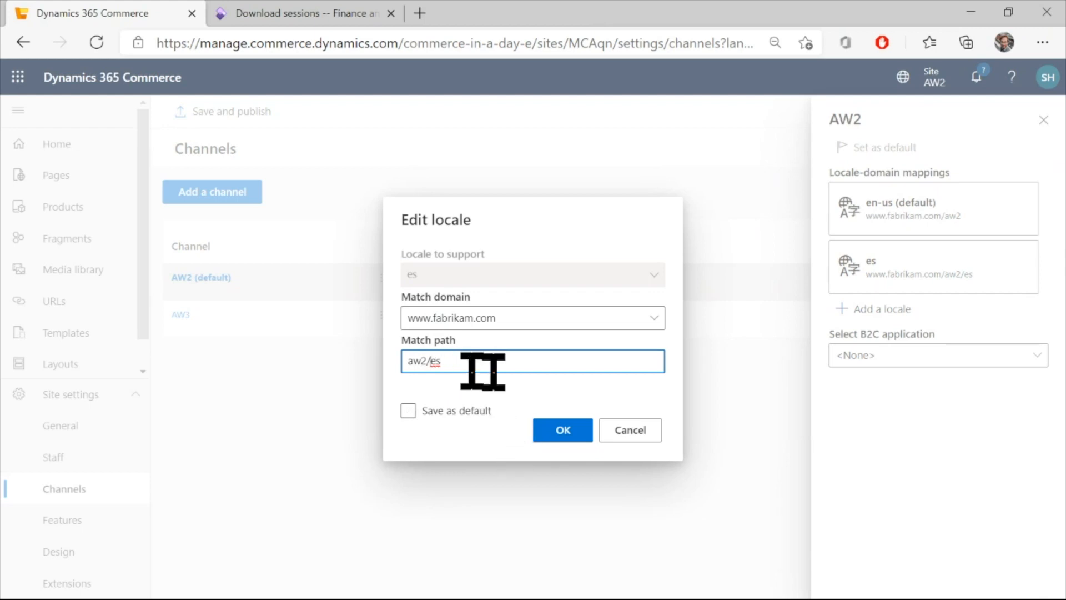
pyautogui.press('Delete')
pyautogui.press('Delete')
pyautogui.press('Delete')
pyautogui.press('Delete')
pyautogui.write('aw2/')
pyautogui.click(536, 435)
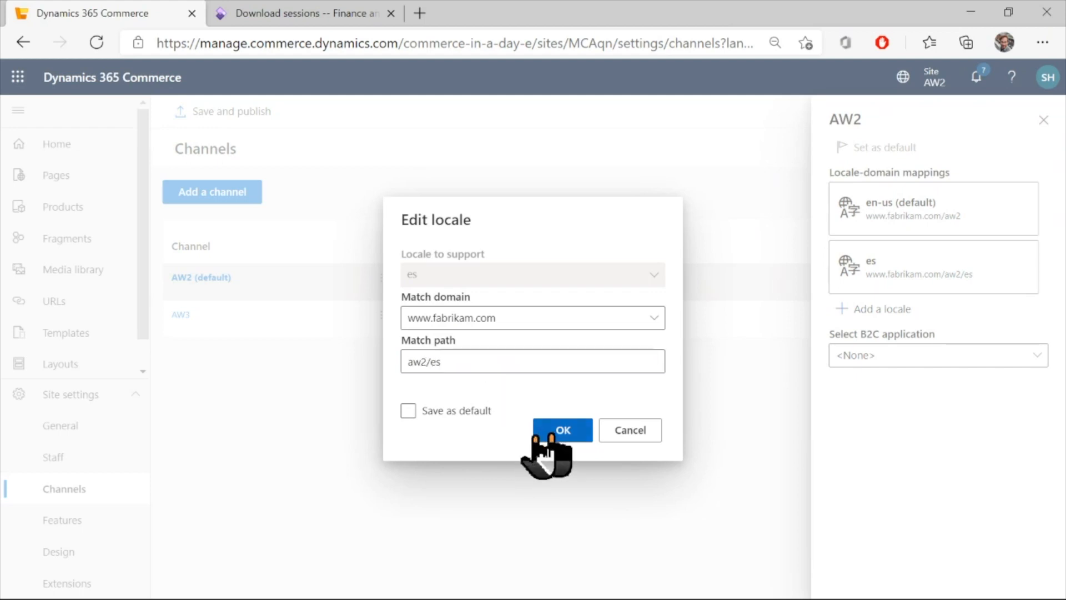
pyautogui.click(536, 436)
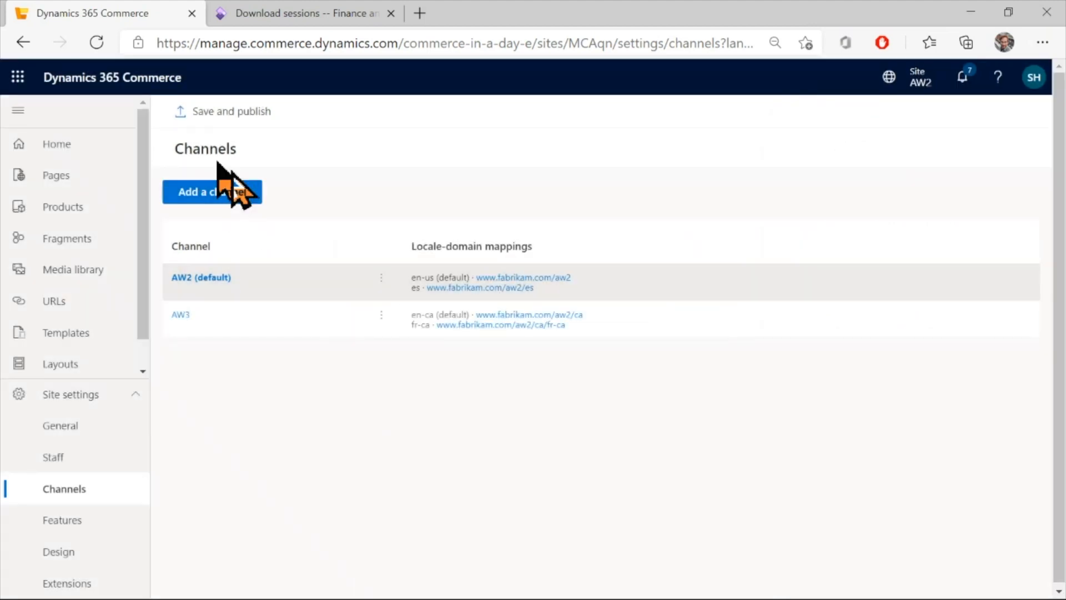
# Save and publish the channel settings, and switch the Pages list to the AW2 channel's es locale.
pyautogui.click(210, 119)
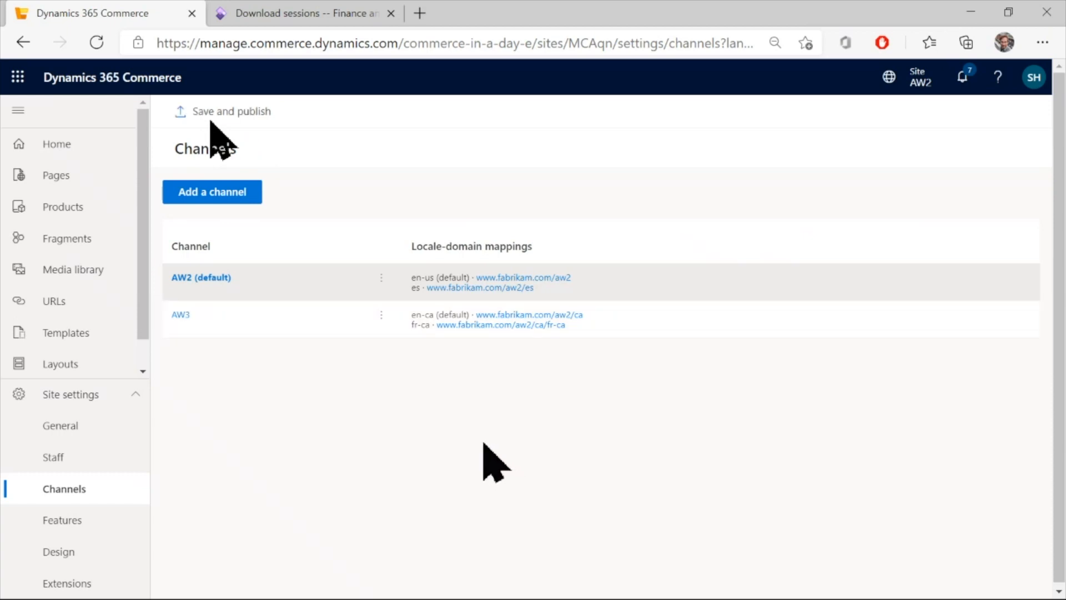
pyautogui.click(56, 176)
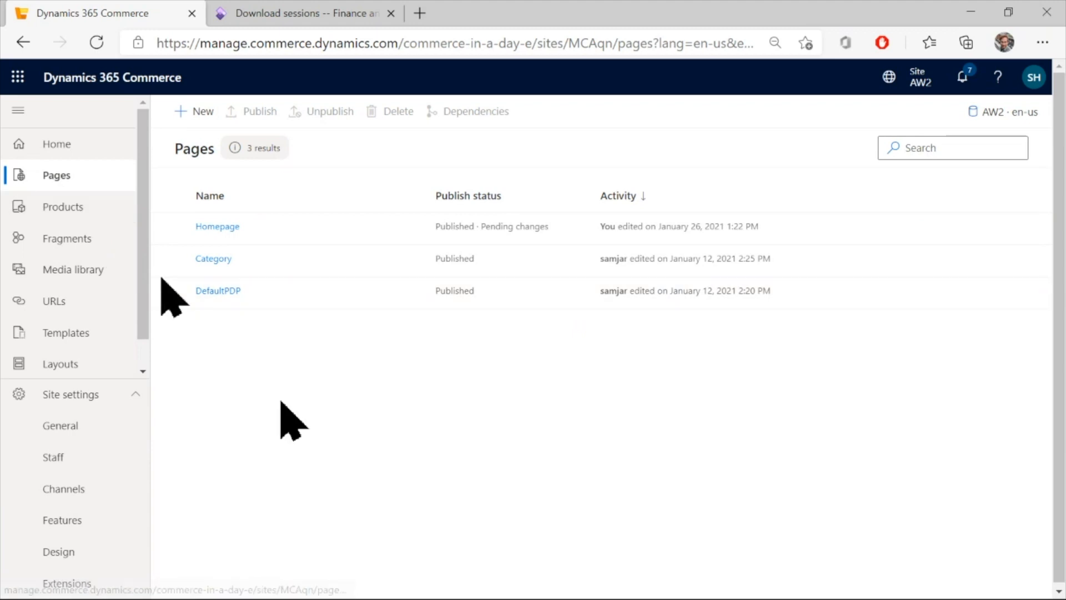
pyautogui.click(1018, 114)
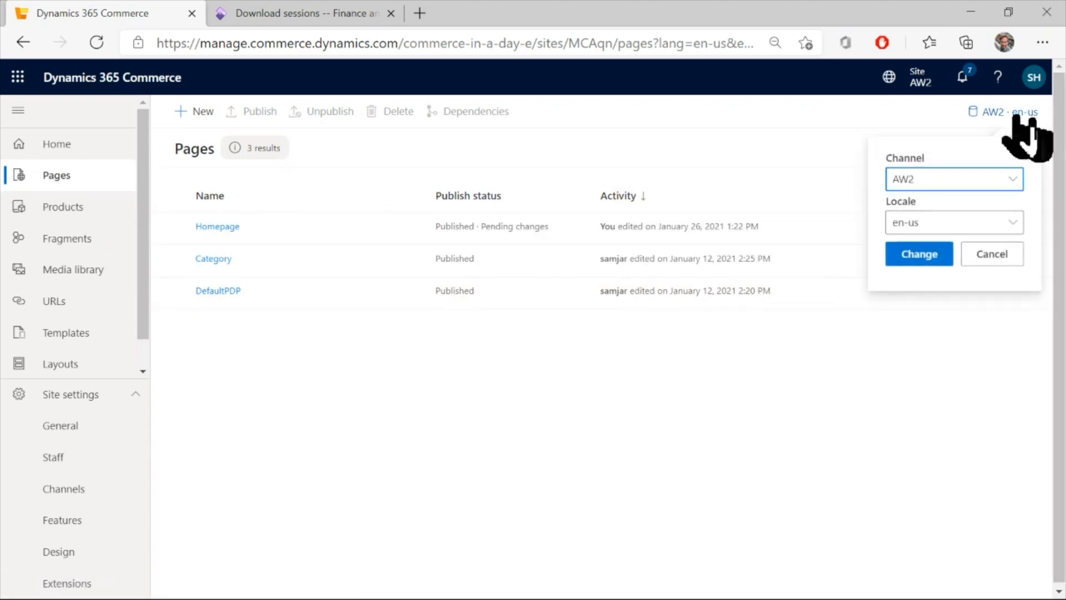
pyautogui.click(966, 220)
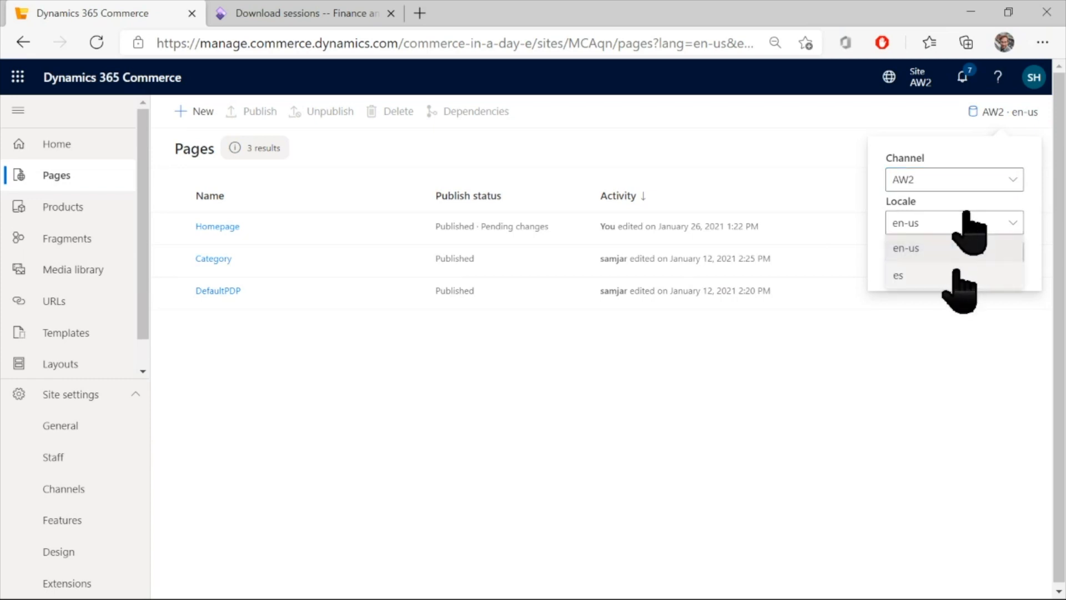
pyautogui.click(897, 275)
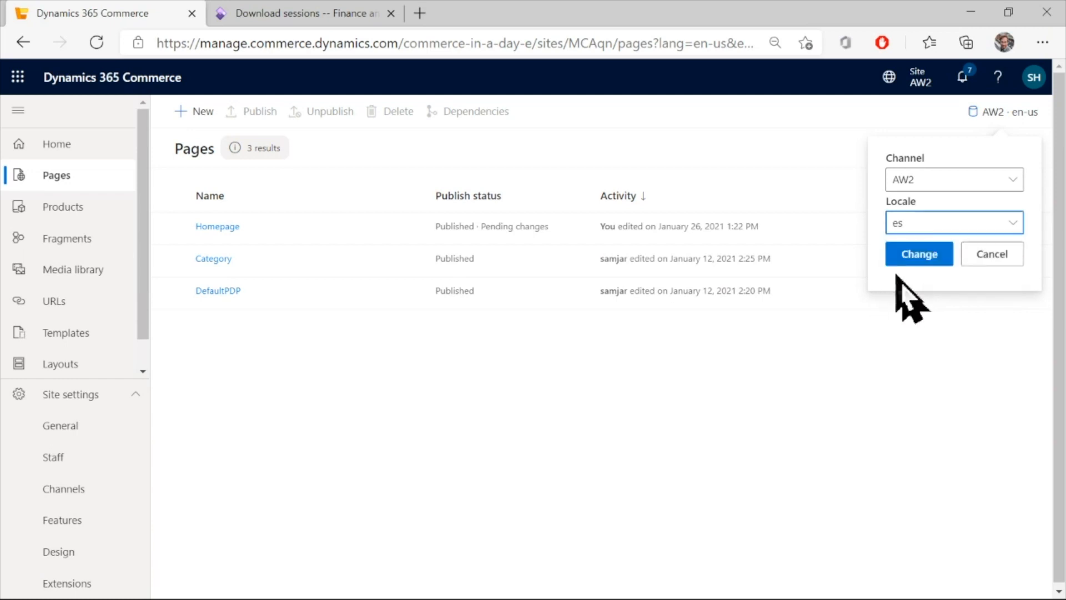
pyautogui.click(919, 256)
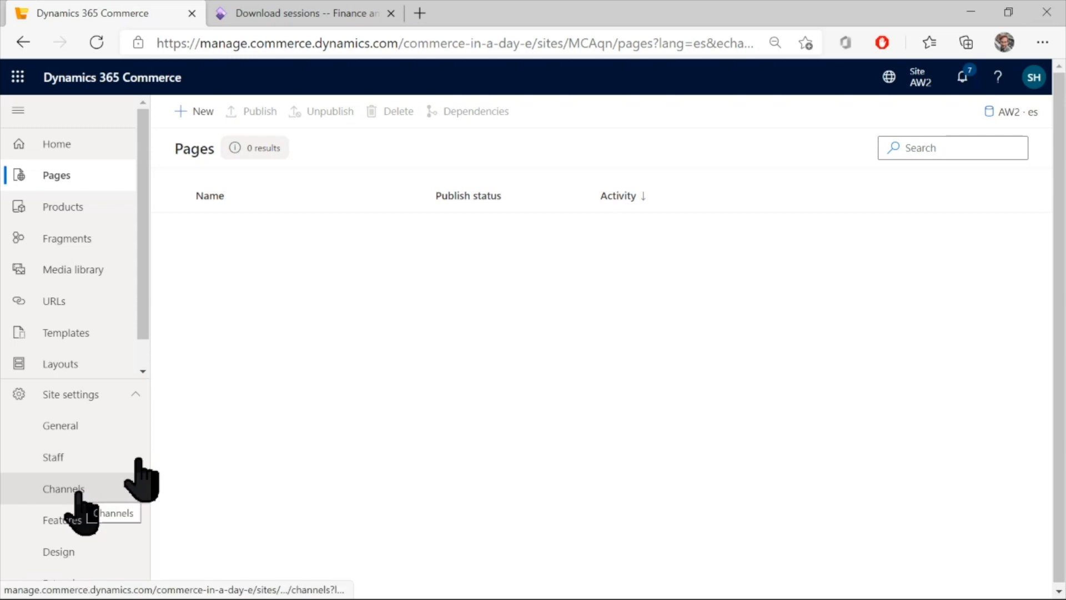
# Start a new site channel in the channel settings, choosing Fabrikam extended online store with default locale zh-hans.
pyautogui.click(78, 491)
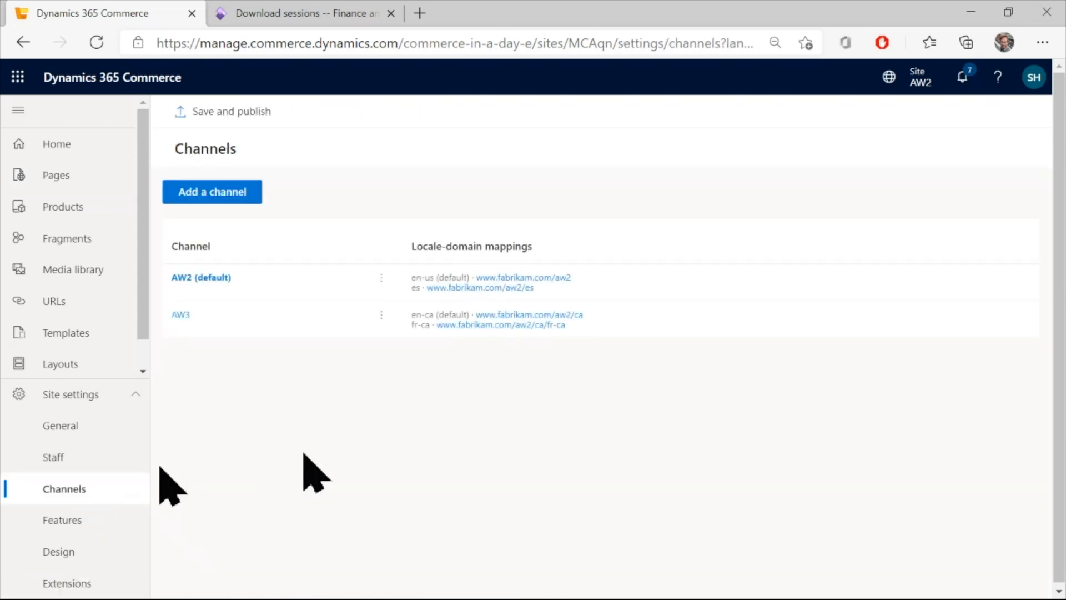
pyautogui.click(238, 194)
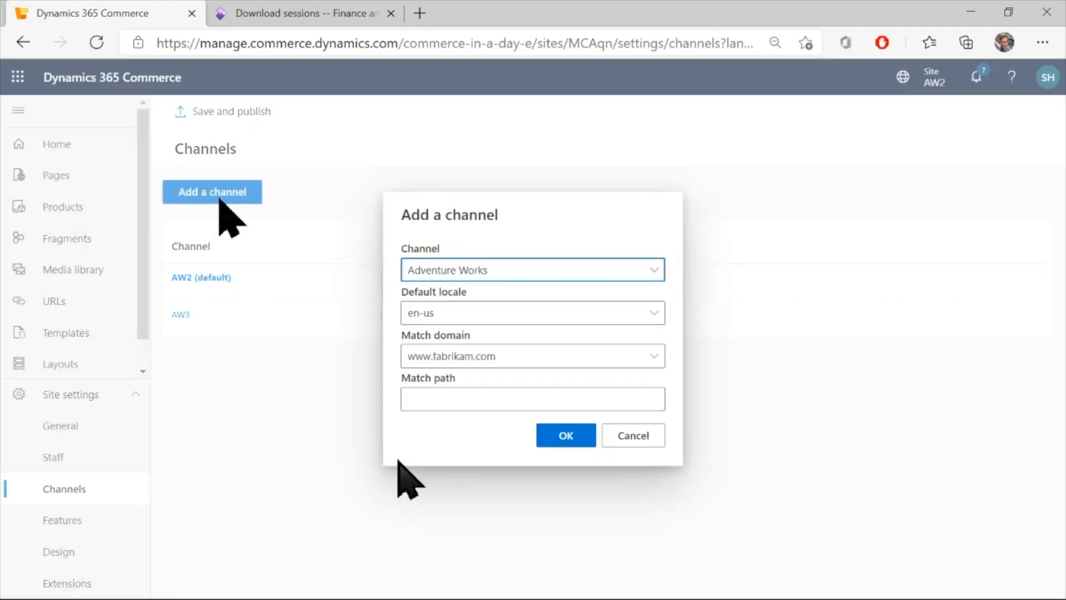
pyautogui.click(620, 273)
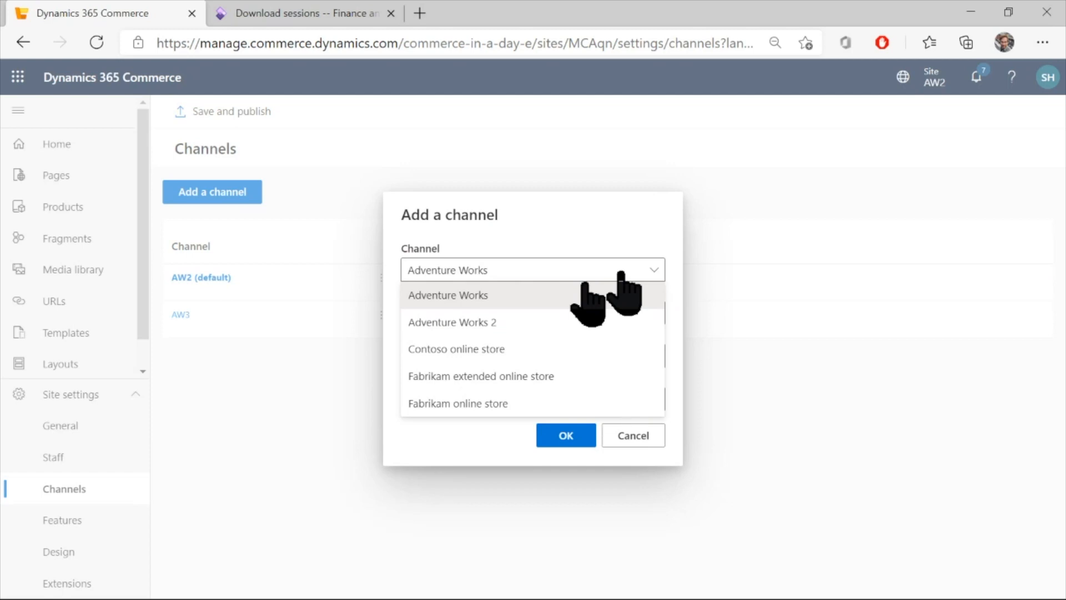
pyautogui.click(468, 377)
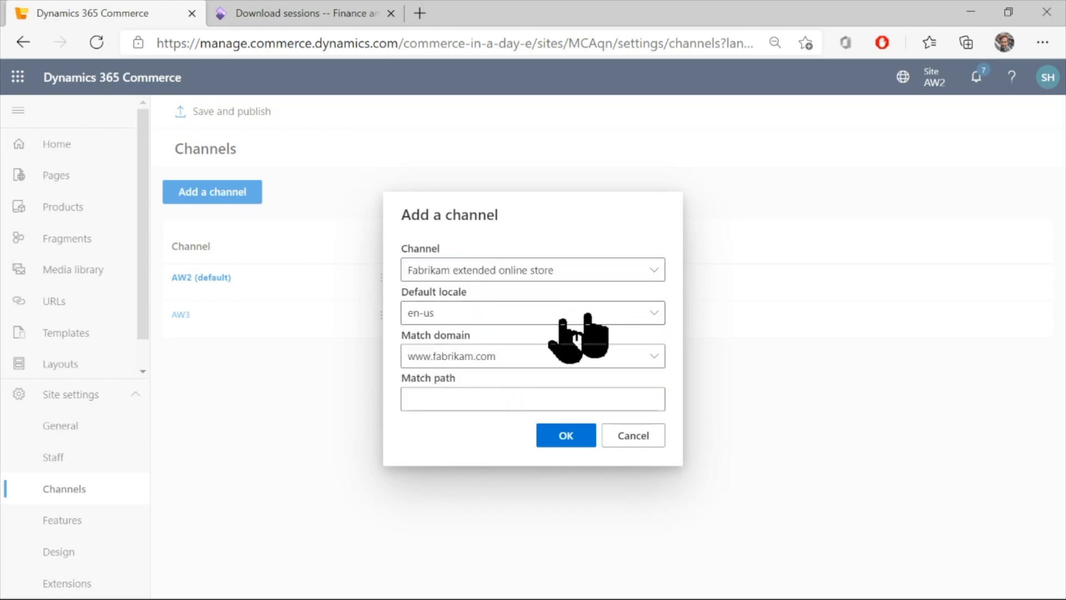
pyautogui.click(587, 315)
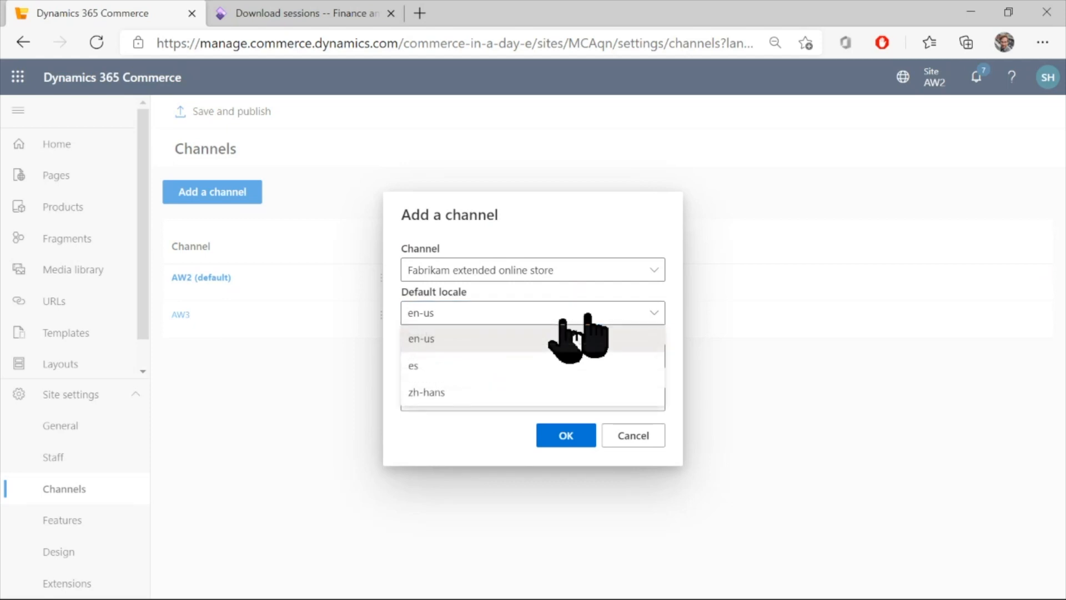
pyautogui.click(443, 395)
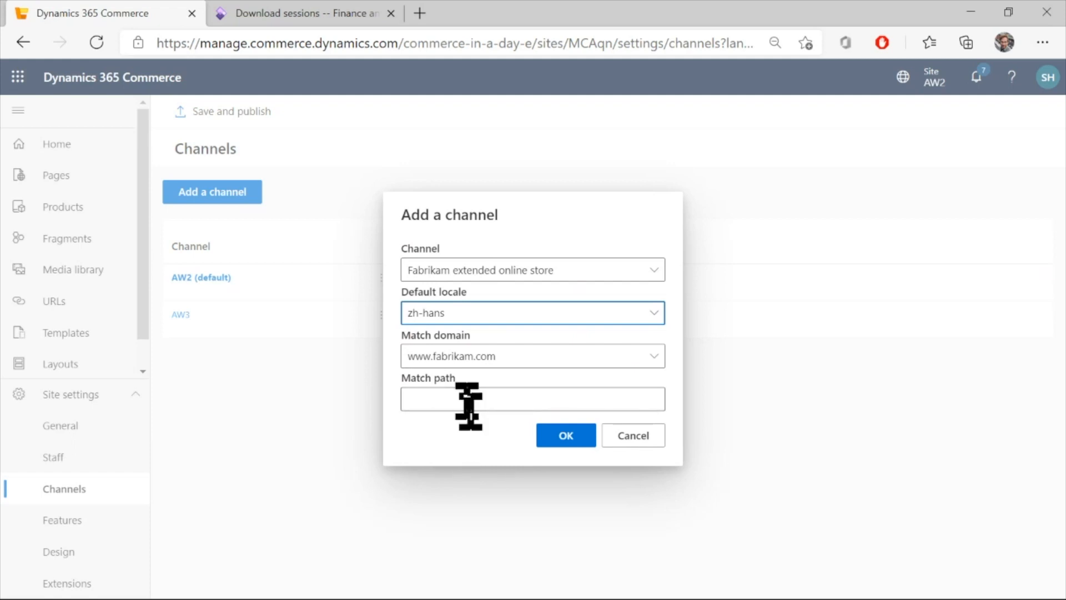
# Set the new channel's match path to aw2/zh-hans and add the channel to the site.
pyautogui.click(469, 402)
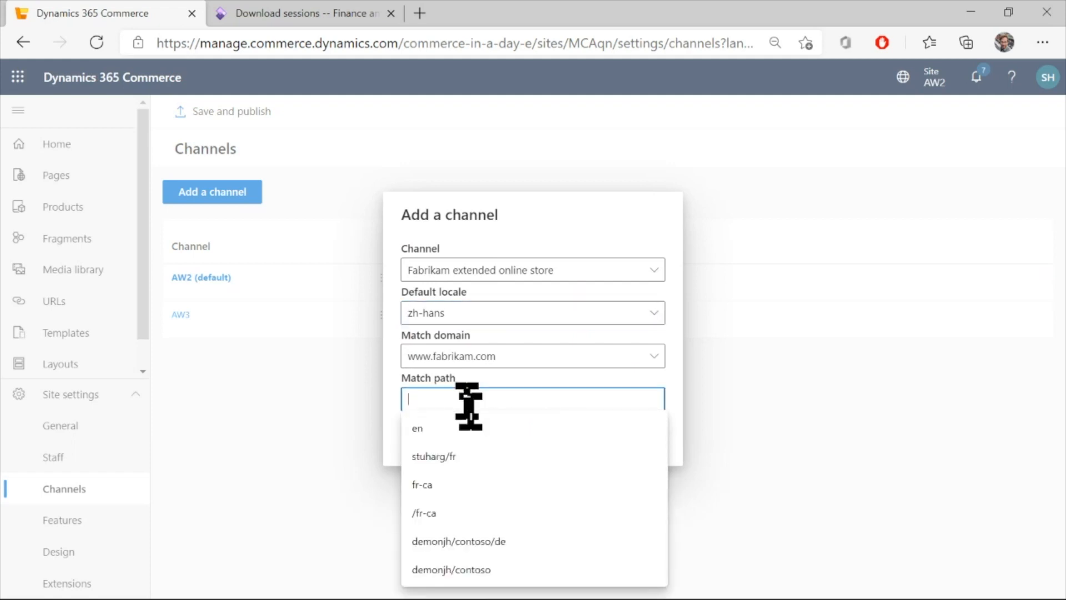
pyautogui.write('aw2/')
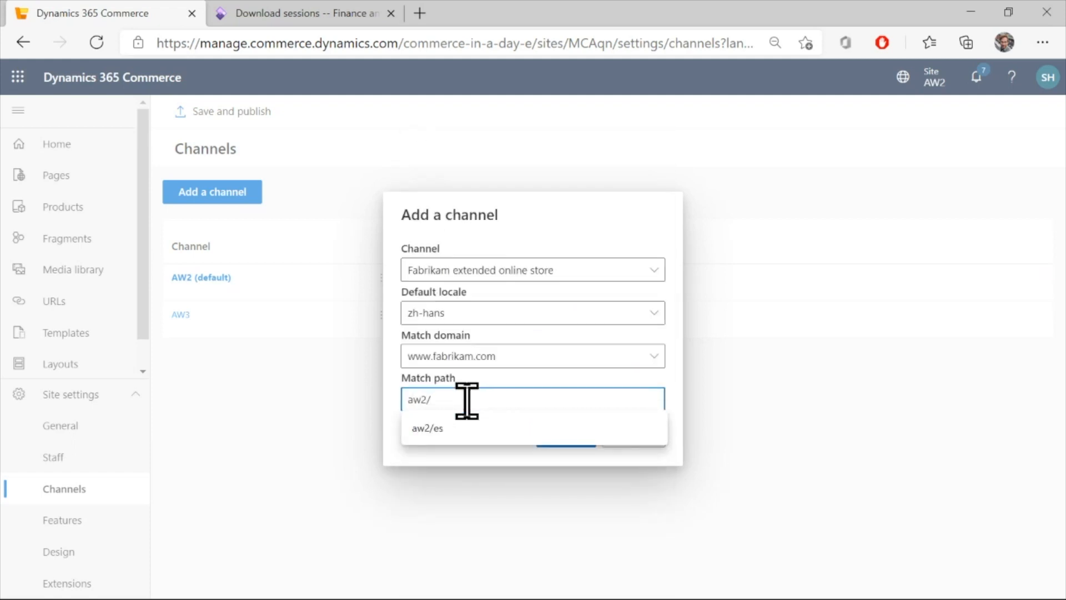
pyautogui.write('zh-hans')
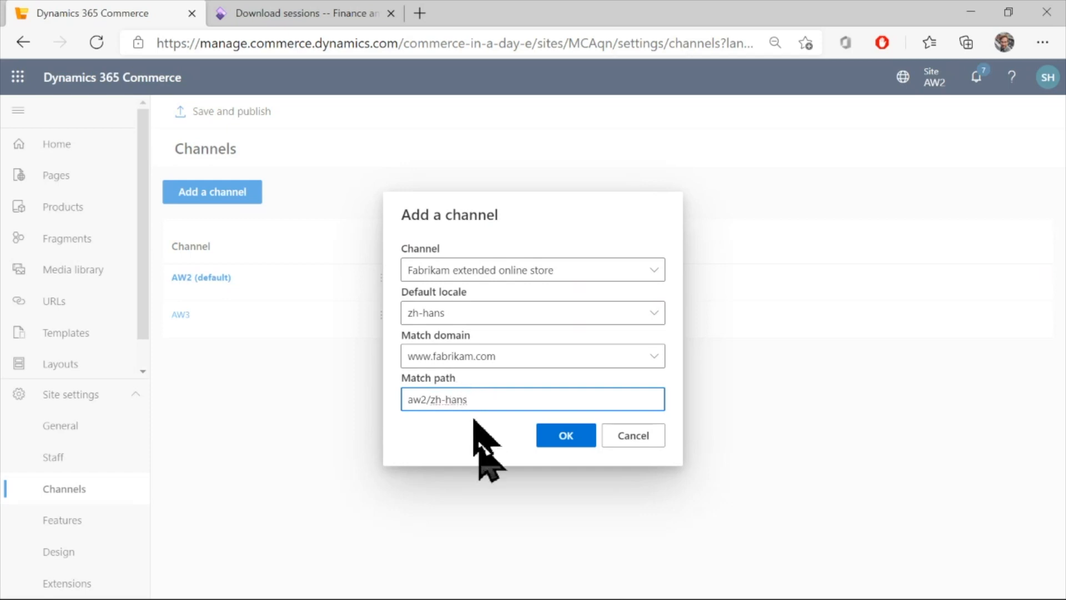
pyautogui.click(544, 439)
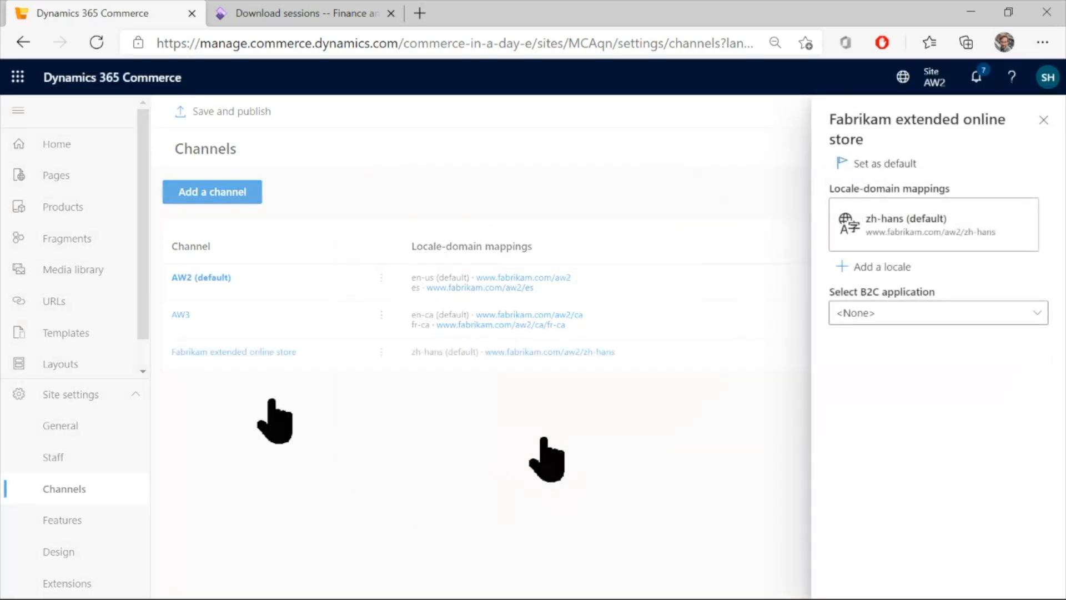
# Save and publish the channel settings, and switch the Pages list to the Fabrikam extended online store channel's zh-hans locale.
pyautogui.click(271, 399)
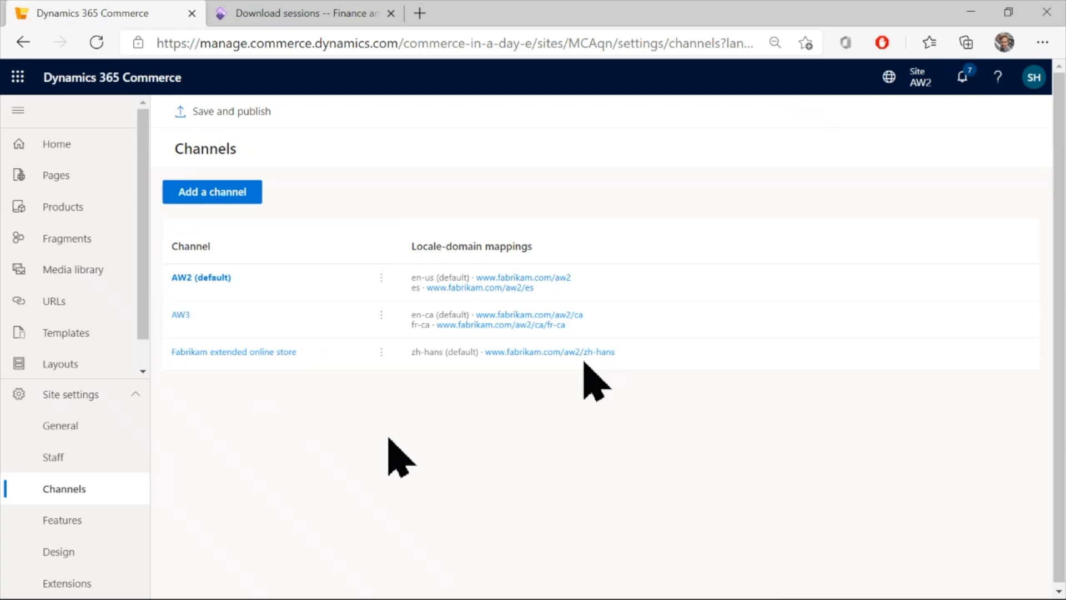
pyautogui.click(223, 114)
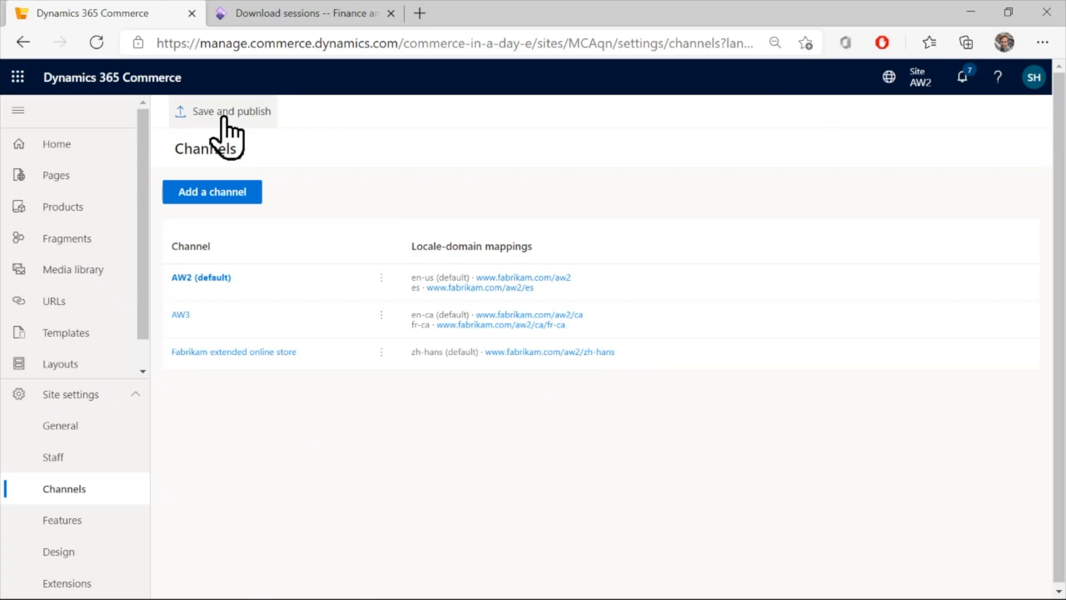
pyautogui.click(72, 175)
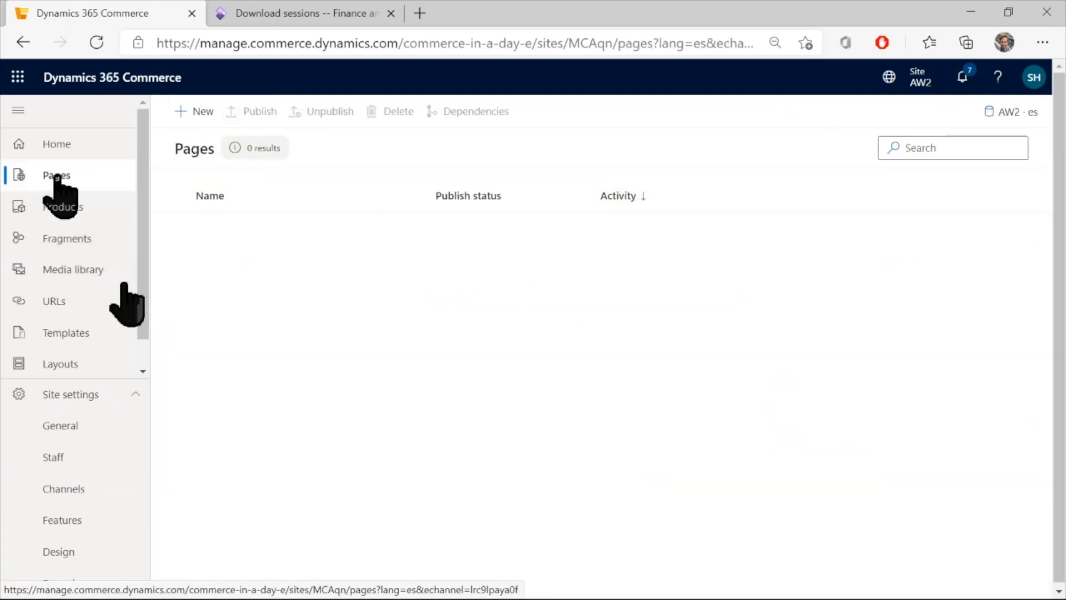
pyautogui.click(1014, 113)
pyautogui.click(978, 176)
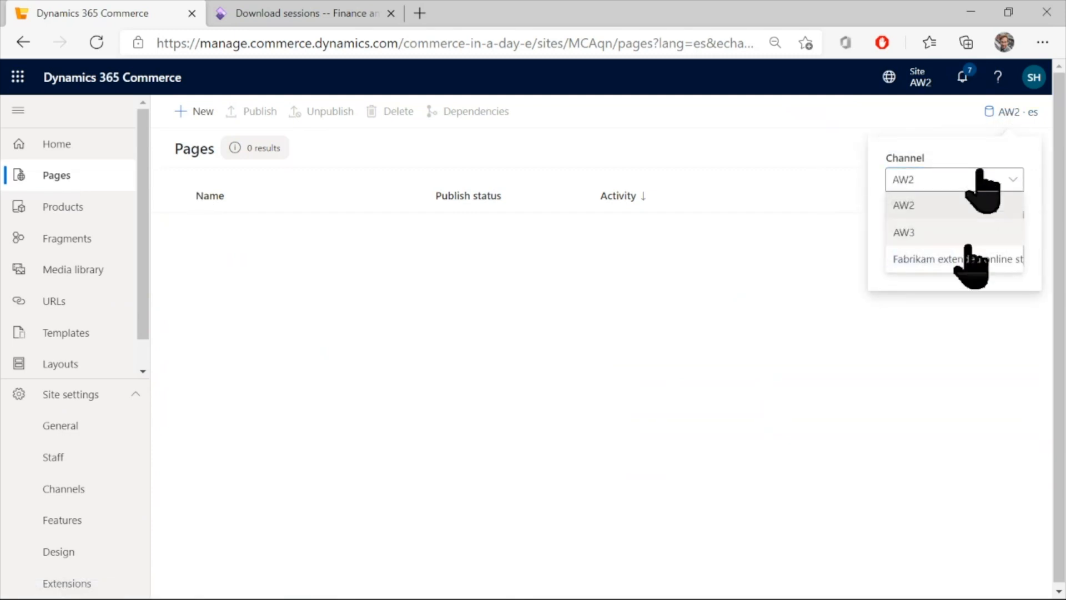
pyautogui.click(899, 259)
pyautogui.click(927, 223)
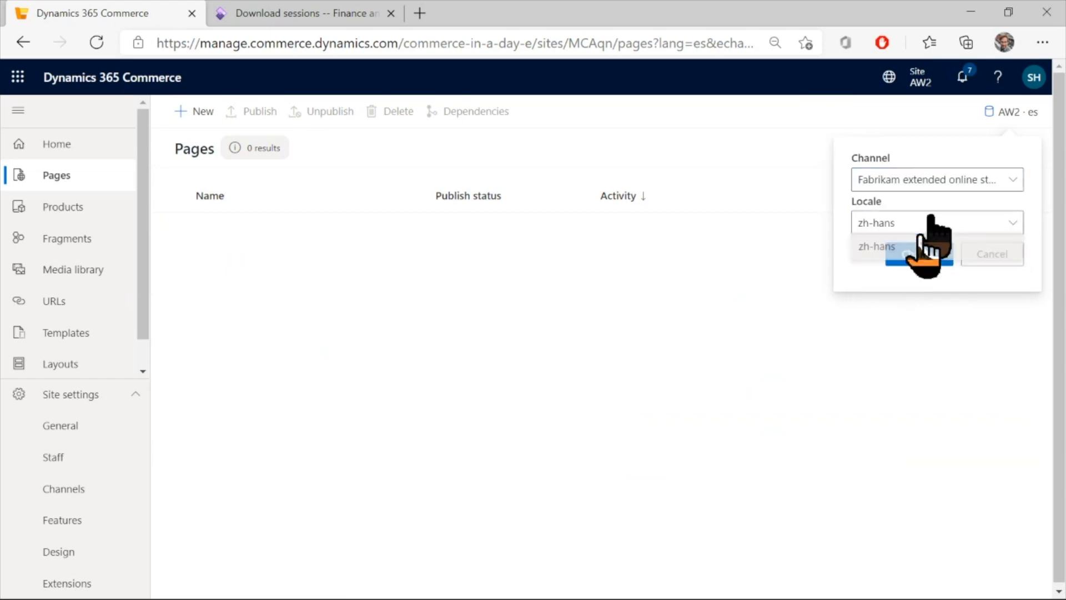
pyautogui.click(922, 259)
pyautogui.click(918, 256)
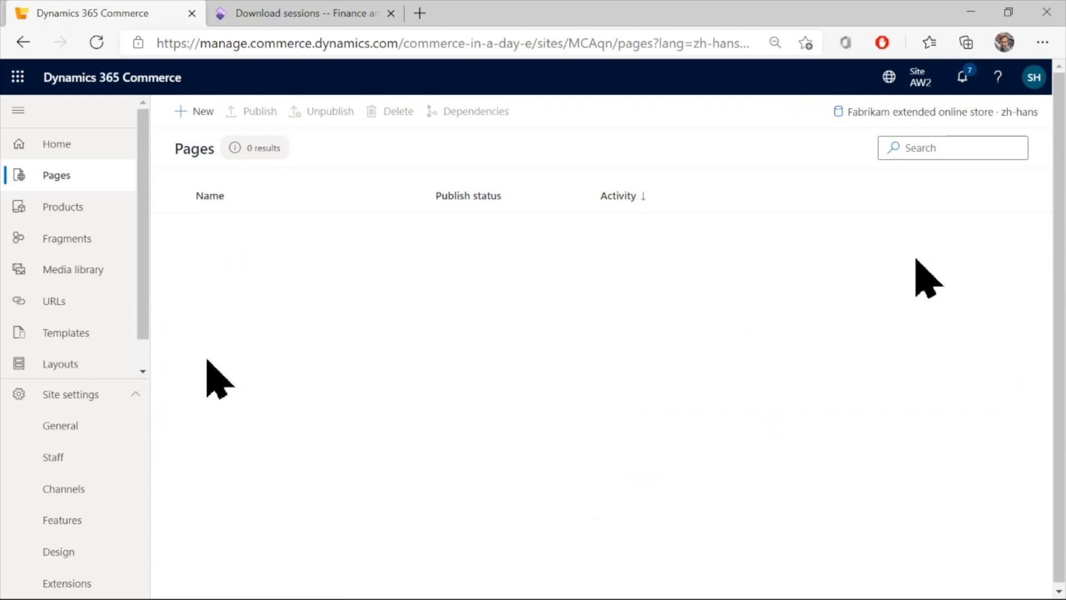
# Switch the Pages list back to the AW2 channel with its en-us locale.
pyautogui.click(961, 116)
pyautogui.click(926, 178)
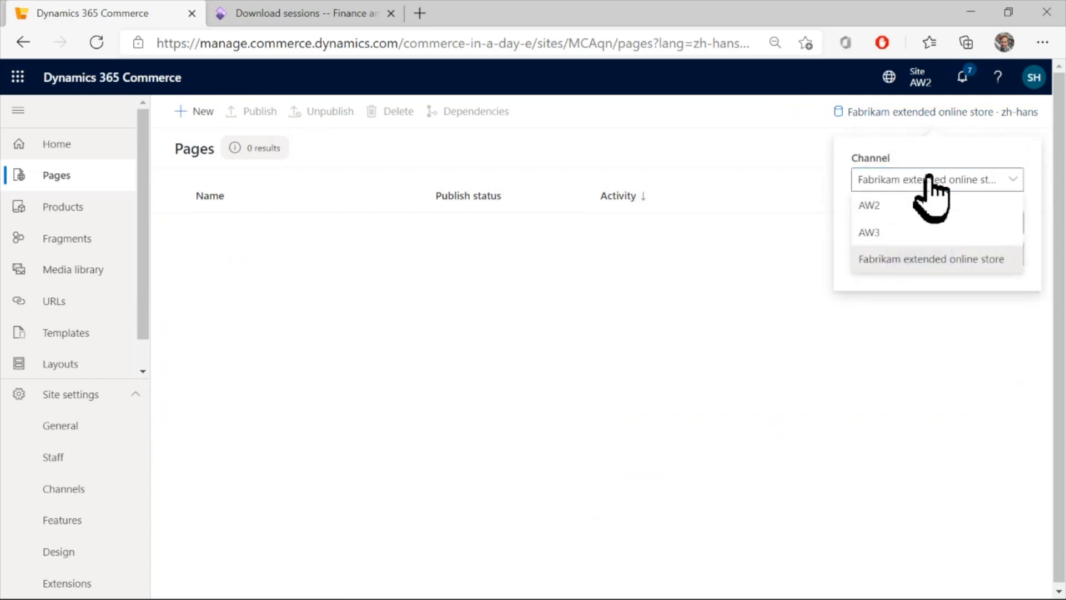
pyautogui.click(916, 205)
pyautogui.click(917, 252)
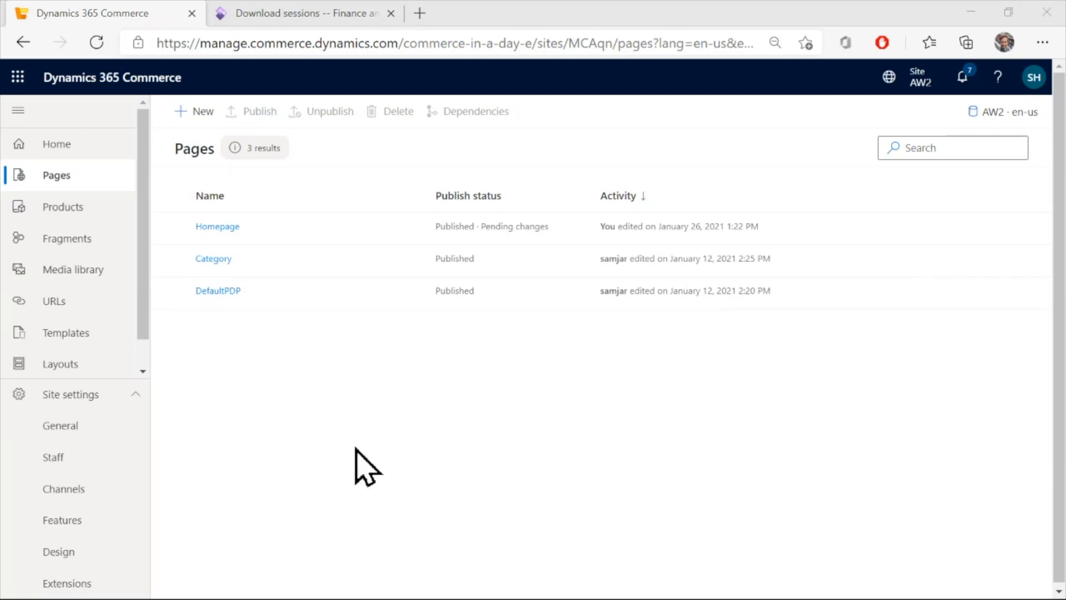
# Switch to the PowerPoint slide show and advance to the E-commerce site builder slide on channel and language configuration.
pyautogui.hotkey('alt', 'Tab')
pyautogui.press('Tab')
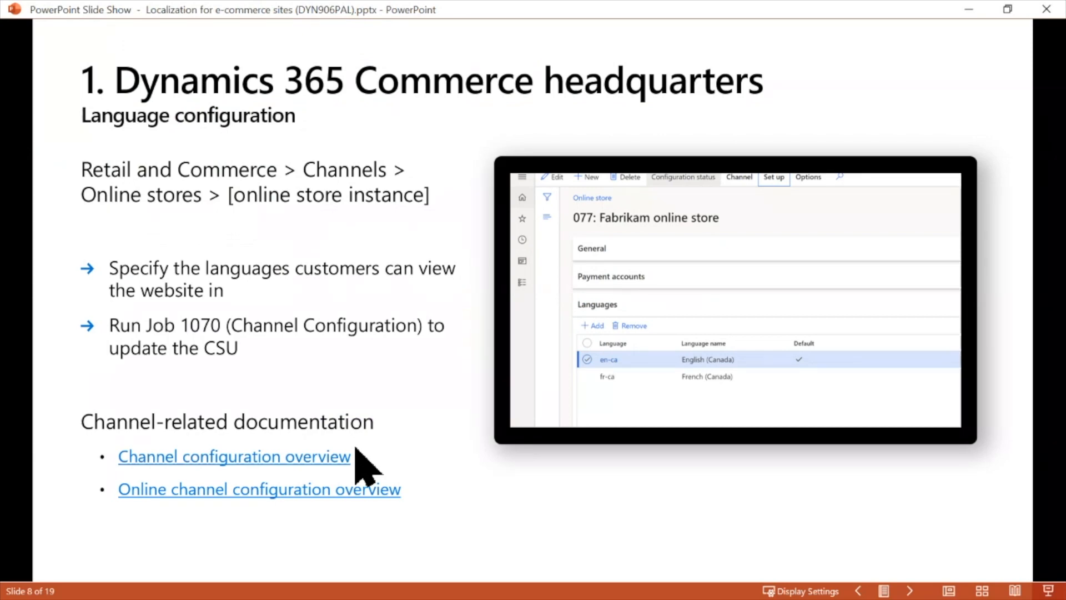
pyautogui.press('Right')
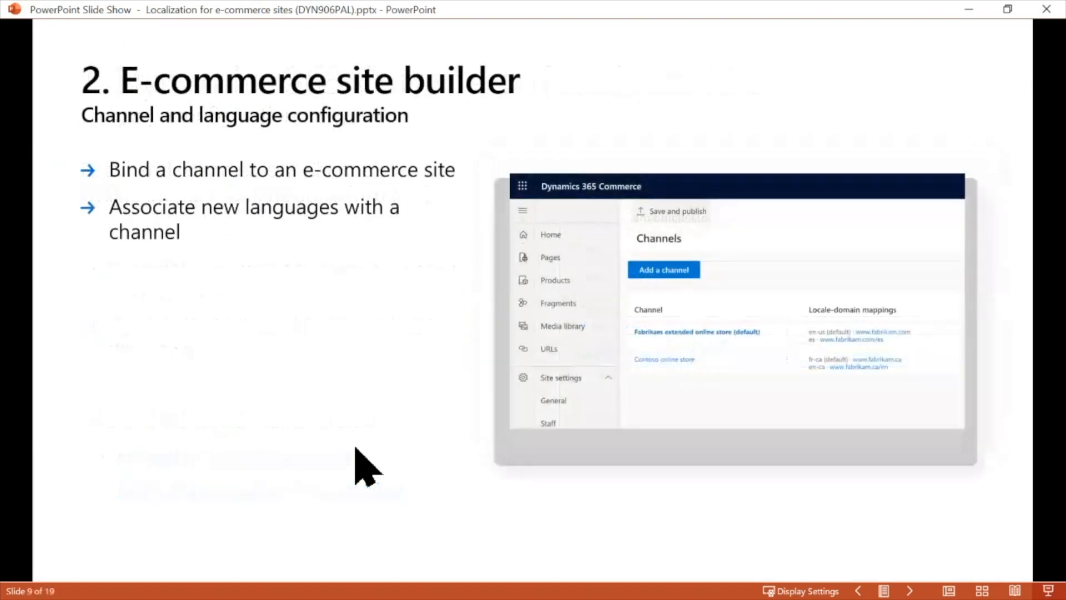
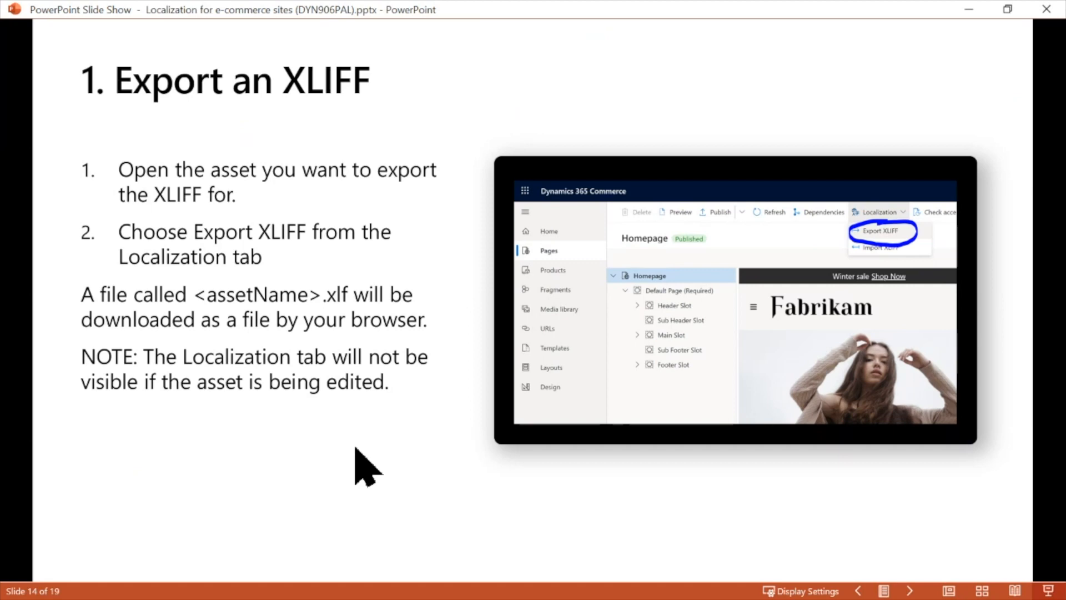
# Switch to the Dynamics 365 Commerce site builder, open the AW2 site's Homepage, and view its localization options.
pyautogui.hotkey('alt', 'Tab')
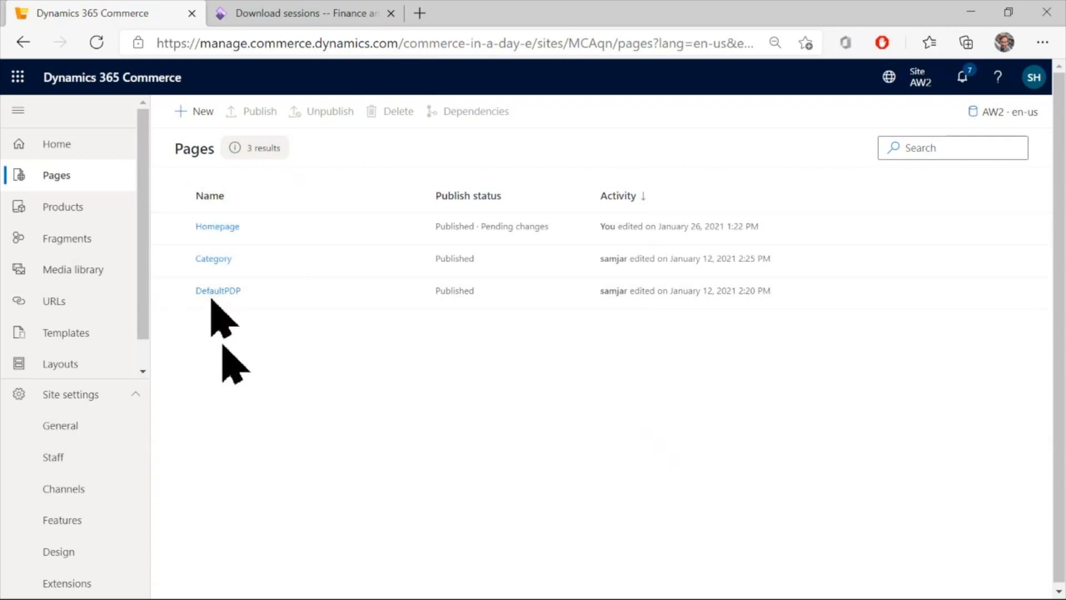
pyautogui.click(221, 229)
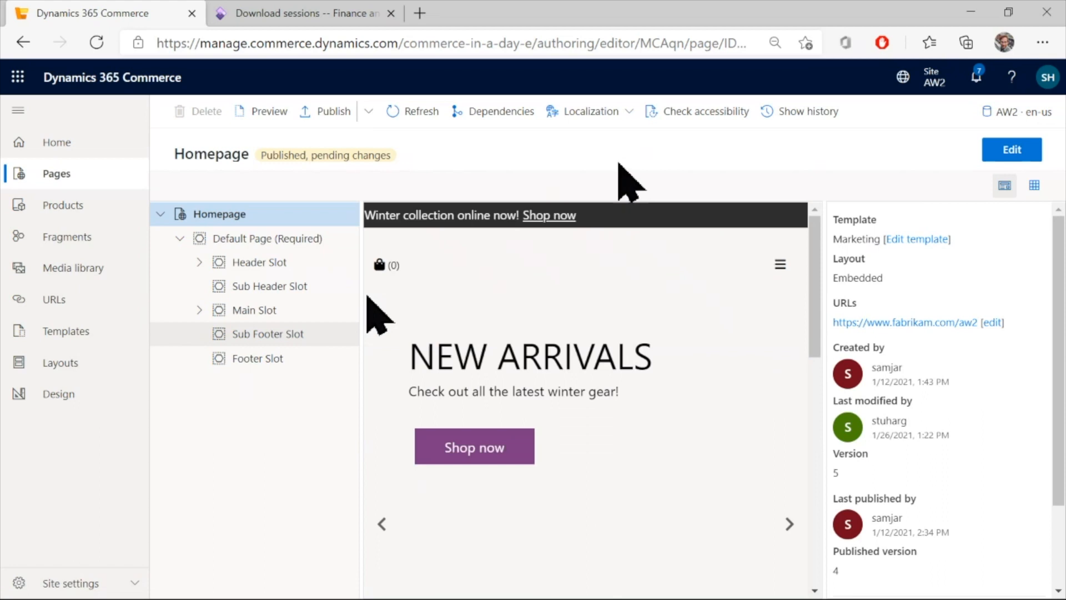
pyautogui.click(630, 115)
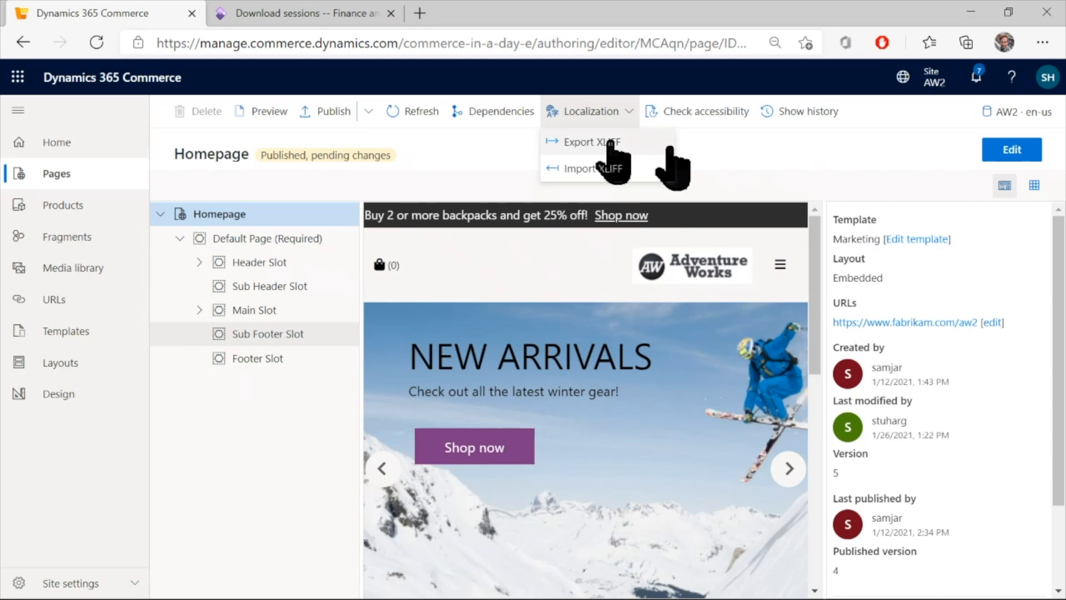
pyautogui.click(735, 155)
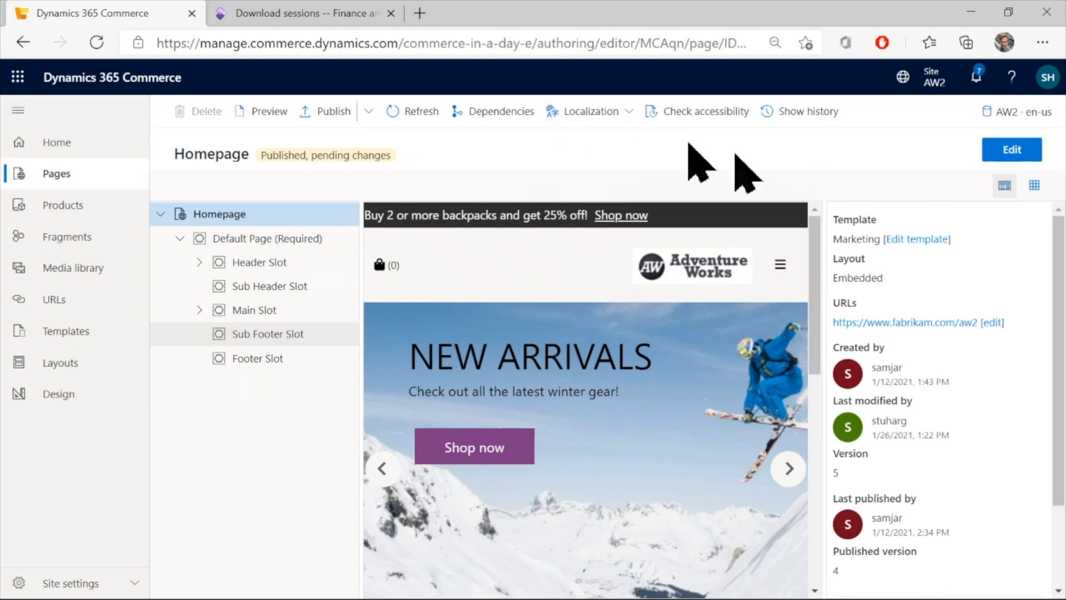
# Start editing the Homepage and discard the edits.
pyautogui.click(1008, 150)
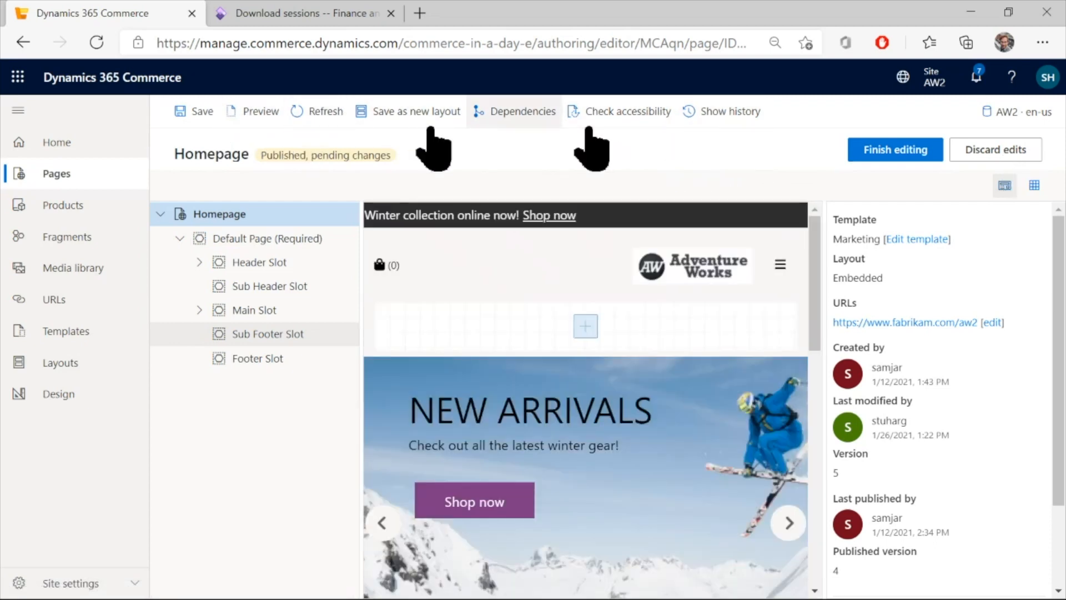
pyautogui.click(1006, 161)
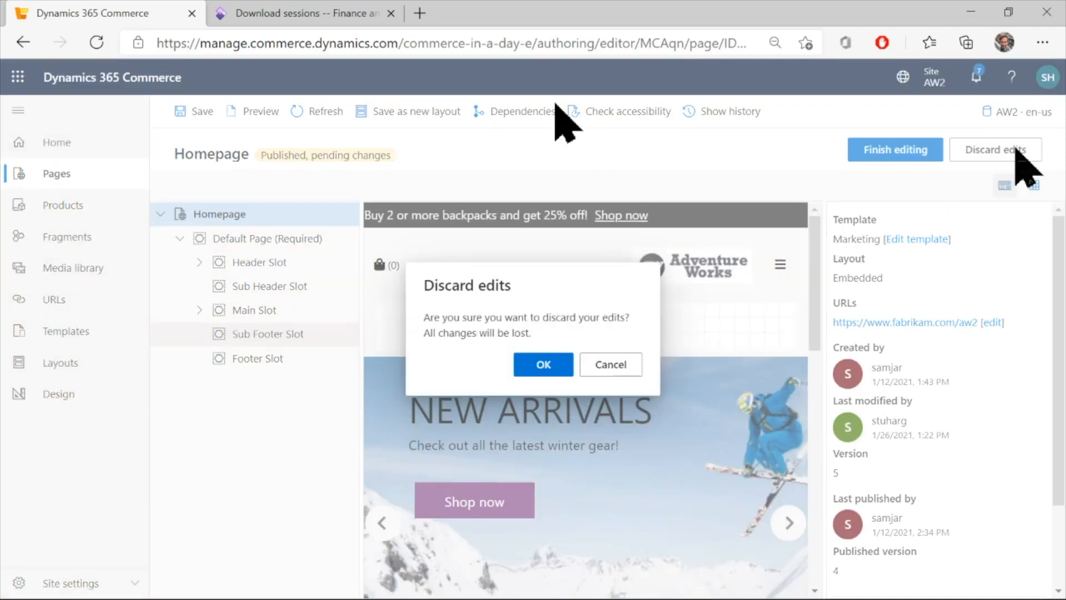
pyautogui.click(544, 364)
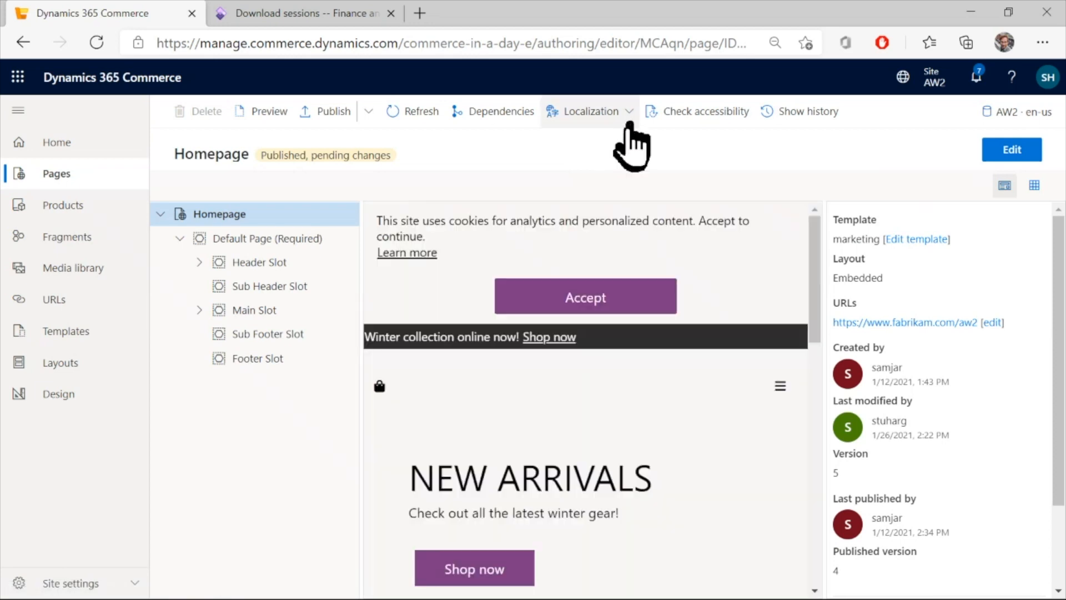
# Export the Homepage as an XLIFF file.
pyautogui.click(629, 114)
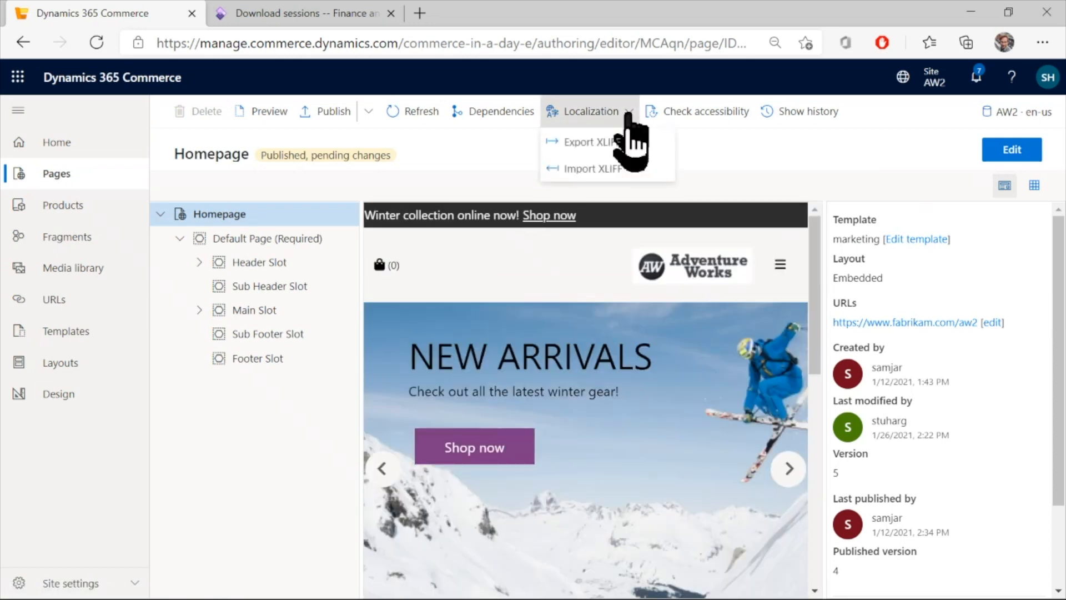
pyautogui.click(561, 142)
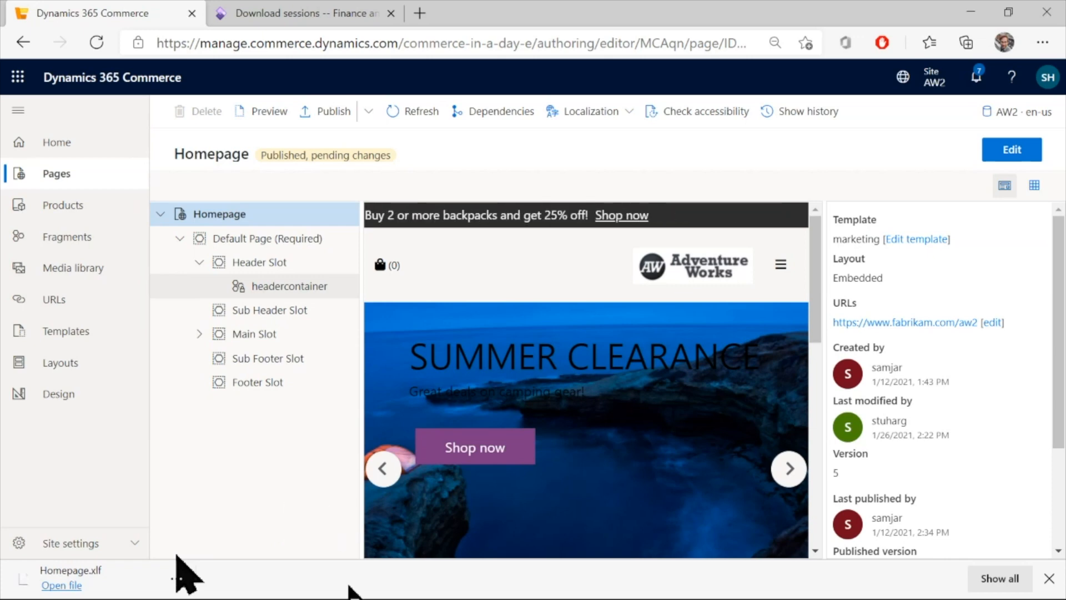
# Open Homepage.xlf from the Downloads folder in Visual Studio and format the document into indented lines.
pyautogui.hotkey('alt', 'Tab')
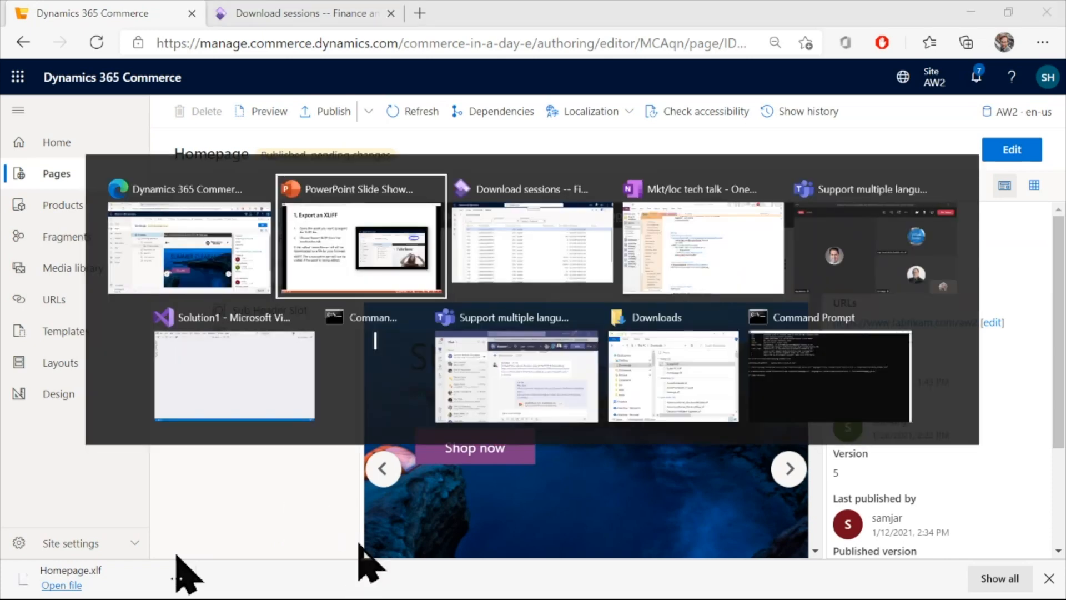
pyautogui.hotkey('alt', 'Tab')
pyautogui.hotkey('alt', 'Tab')
pyautogui.hotkey('alt', 'Tab')
pyautogui.hotkey('alt', 'Tab')
pyautogui.hotkey('alt', 'Tab')
pyautogui.hotkey('alt', 'Tab')
pyautogui.hotkey('alt', 'Tab')
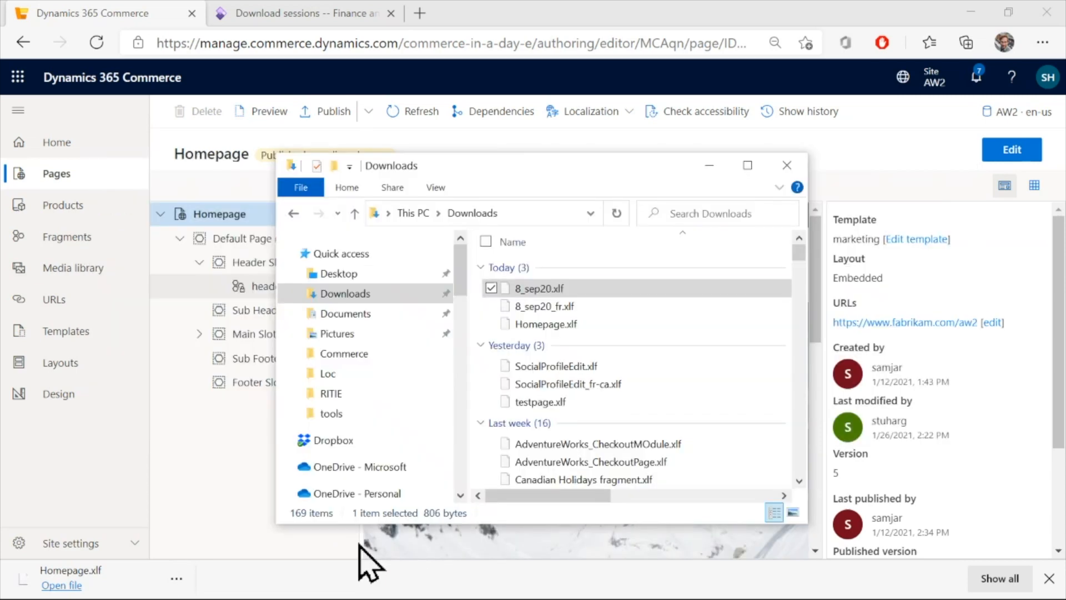
pyautogui.click(550, 325)
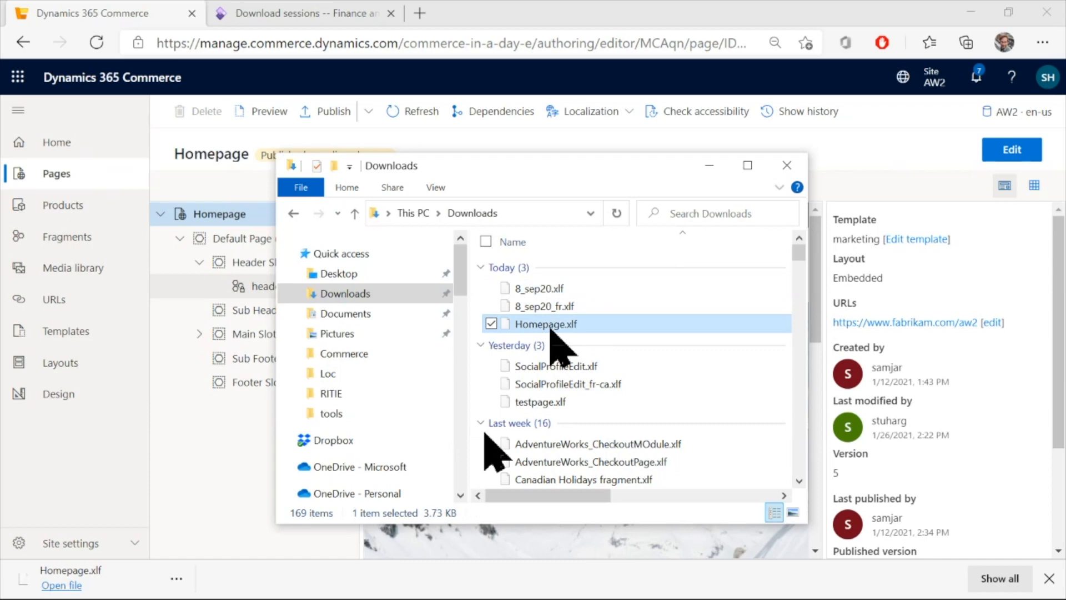
pyautogui.hotkey('alt', 'Tab')
pyautogui.hotkey('alt', 'Tab')
pyautogui.hotkey('alt', 'Tab')
pyautogui.hotkey('alt', 'Tab')
pyautogui.hotkey('alt', 'Tab')
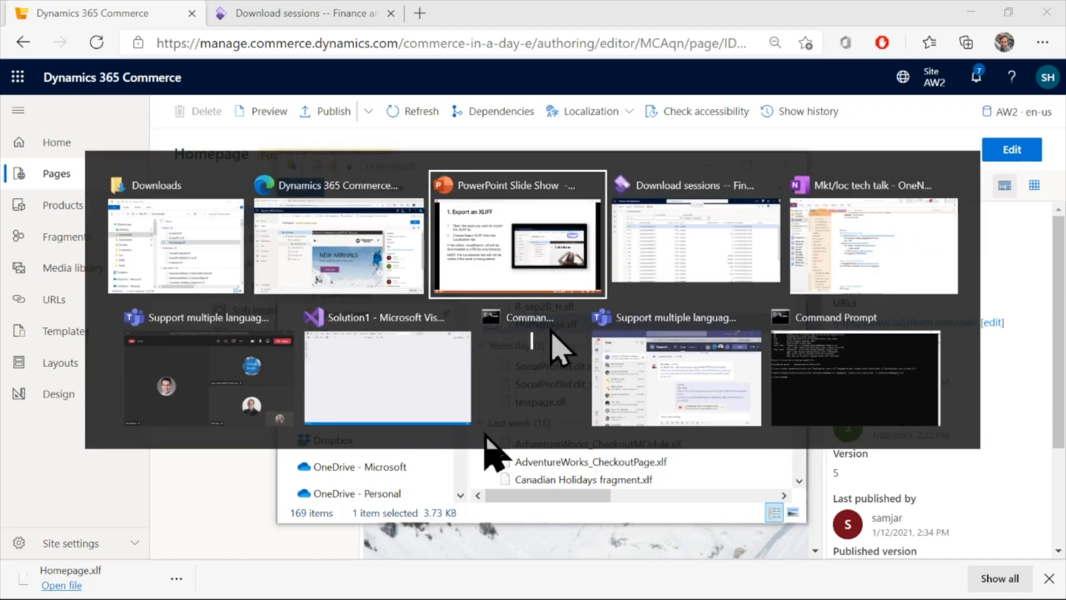
pyautogui.hotkey('alt', 'Tab')
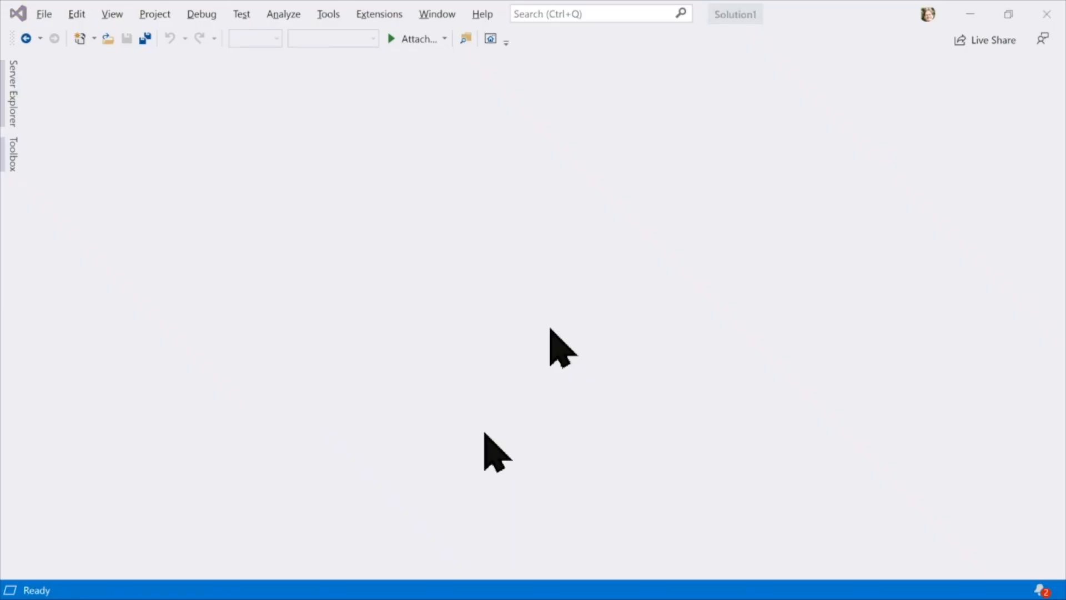
pyautogui.moveTo(550, 328); pyautogui.dragTo(201, 358)
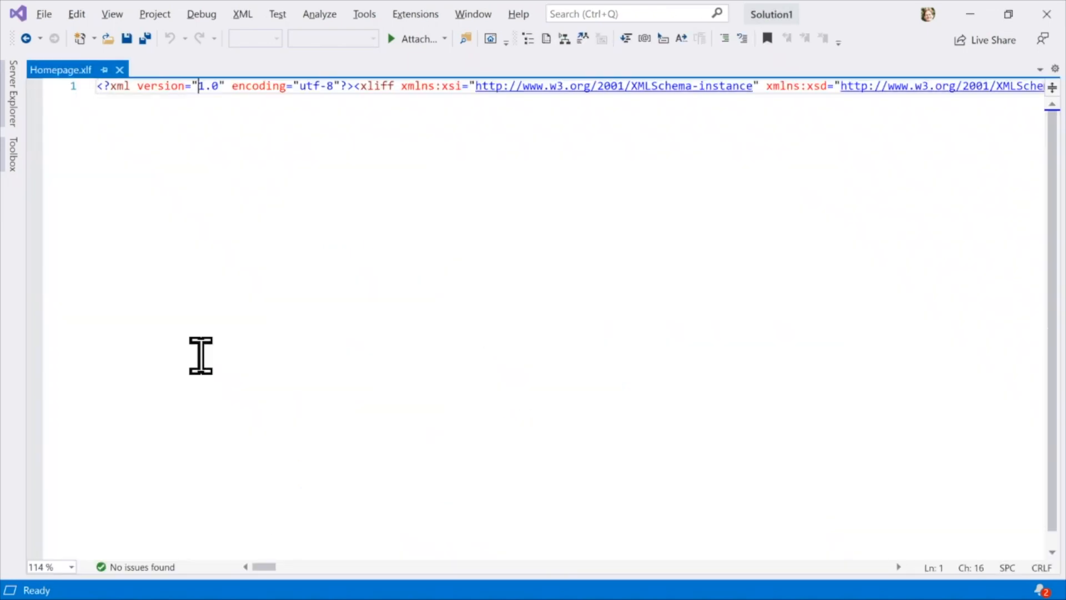
pyautogui.hotkey('ctrl', 'k')
pyautogui.hotkey('ctrl', 'd')
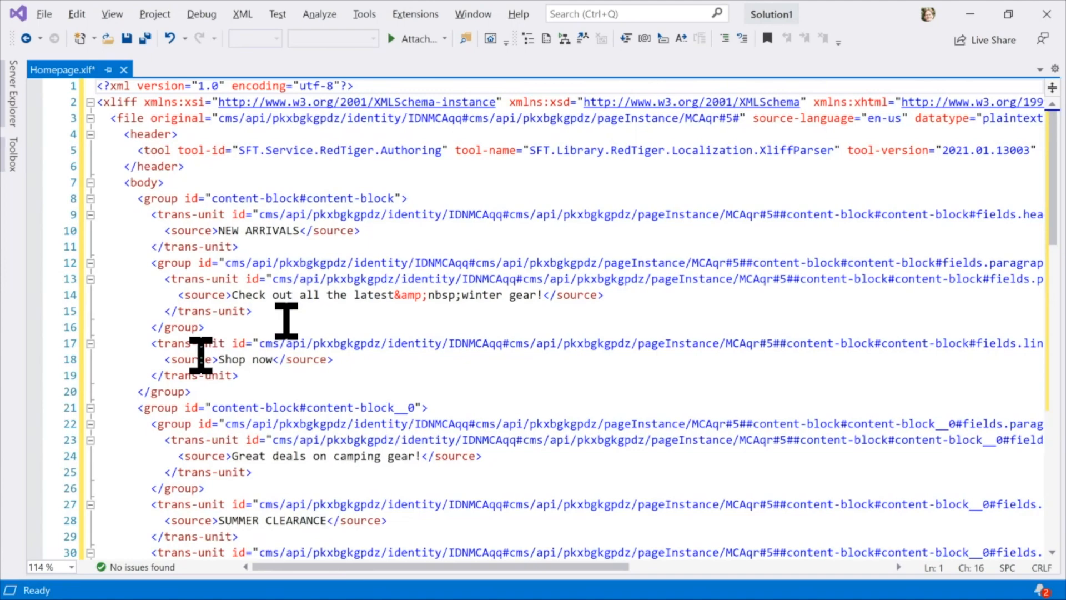
# Examine the XLIFF's translation units, its source-language attribute, and the NEW ARRIVALS source text in the first content block.
pyautogui.scroll(-1, 270, 373)
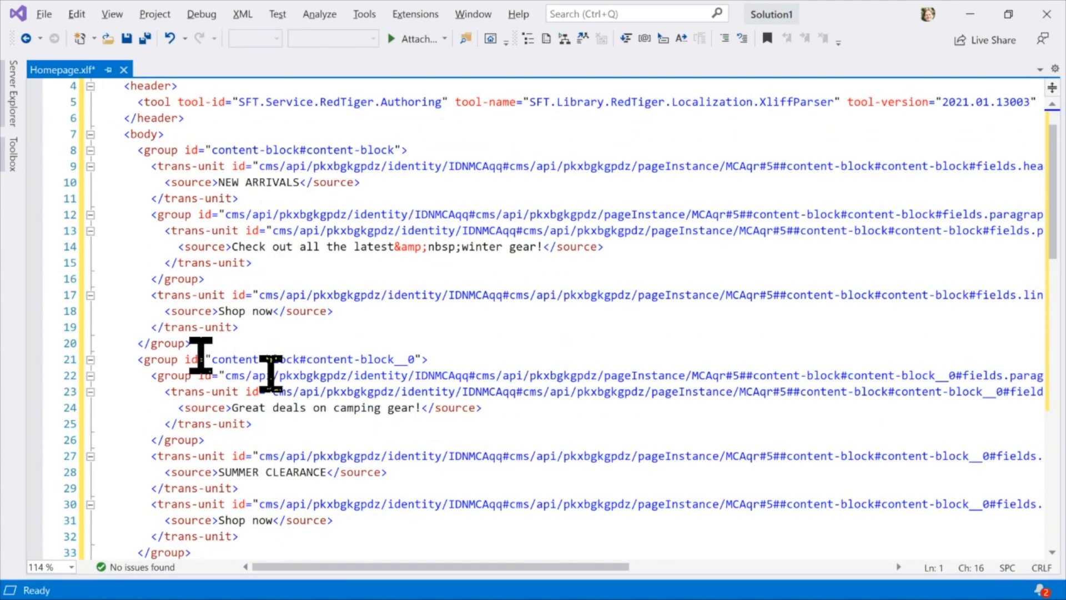
pyautogui.scroll(-10, 269, 372)
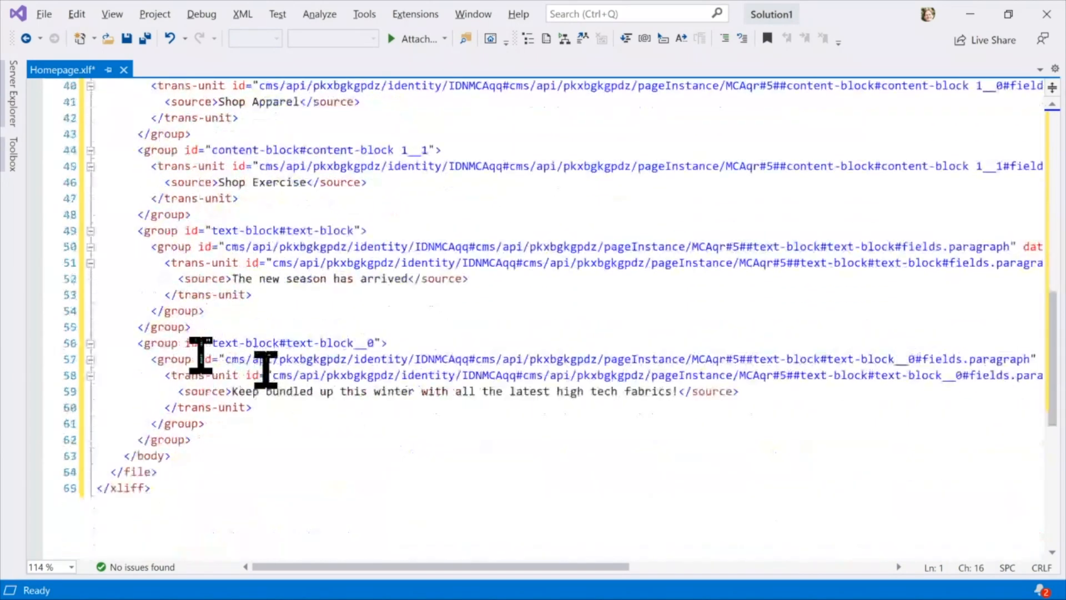
pyautogui.scroll(3, 267, 370)
pyautogui.scroll(8, 267, 371)
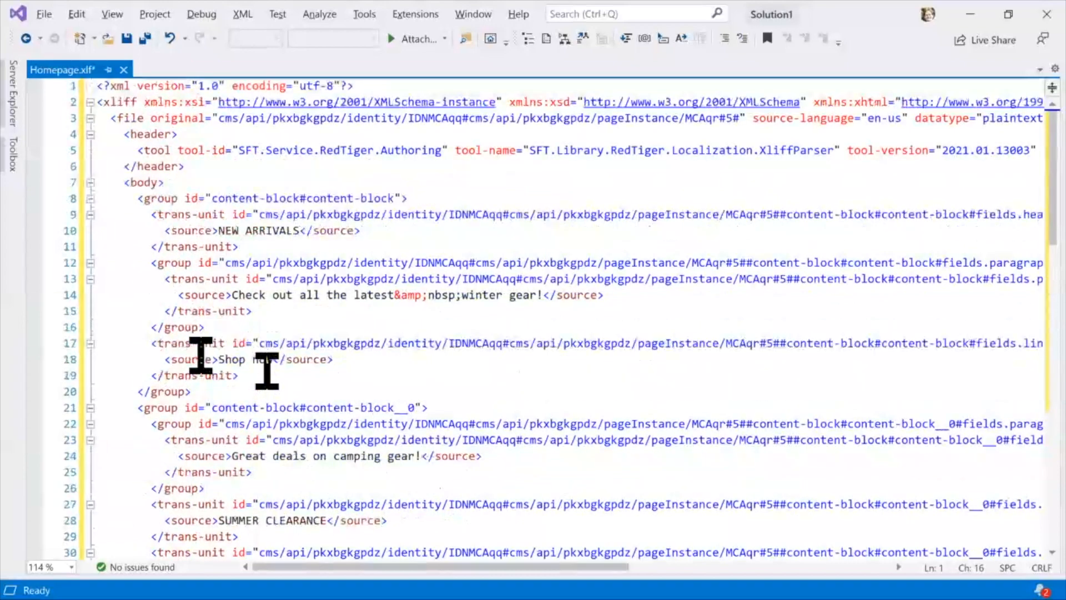
pyautogui.click(221, 169)
pyautogui.click(217, 187)
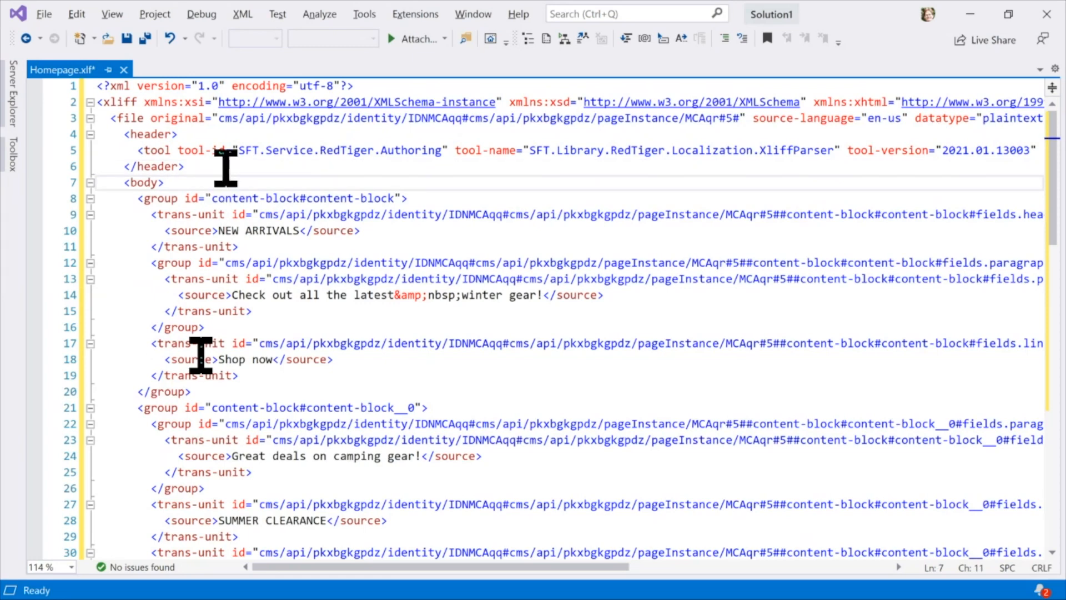
pyautogui.moveTo(753, 119); pyautogui.dragTo(908, 116)
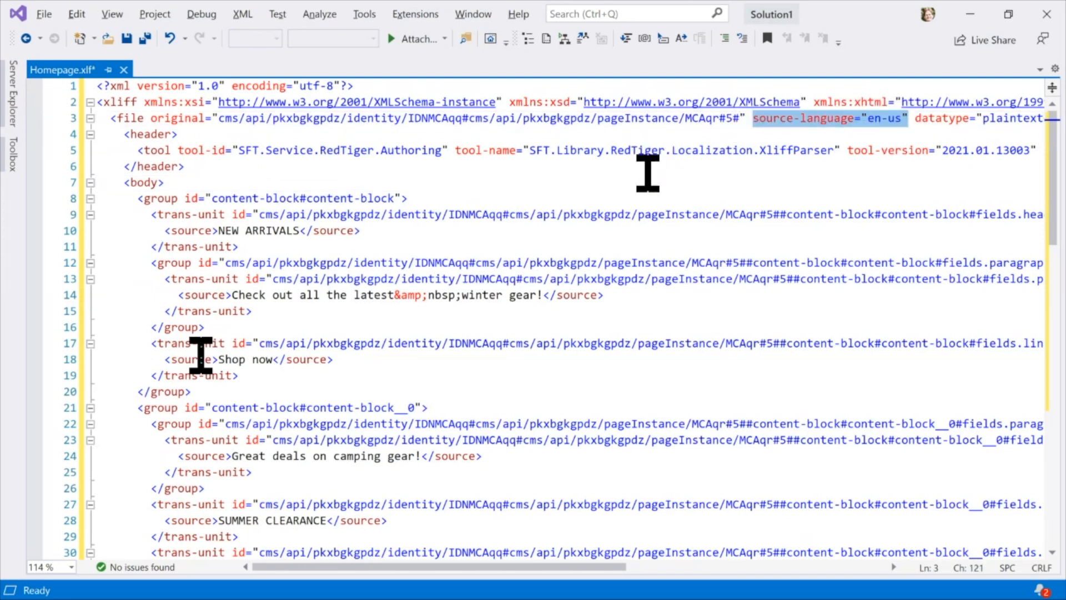
pyautogui.press('Left')
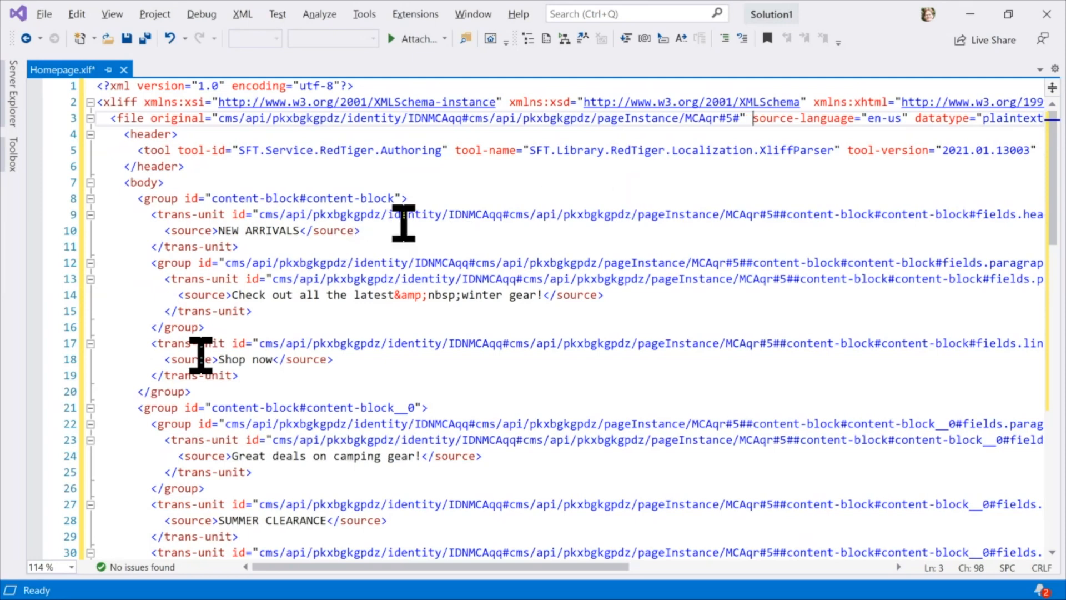
pyautogui.click(362, 230)
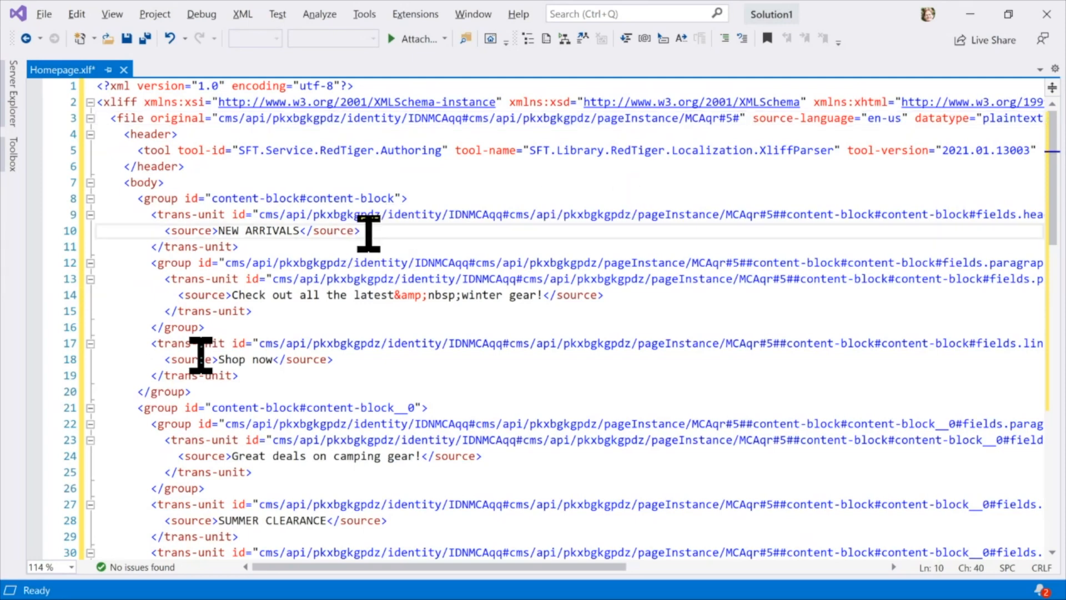
pyautogui.click(91, 232)
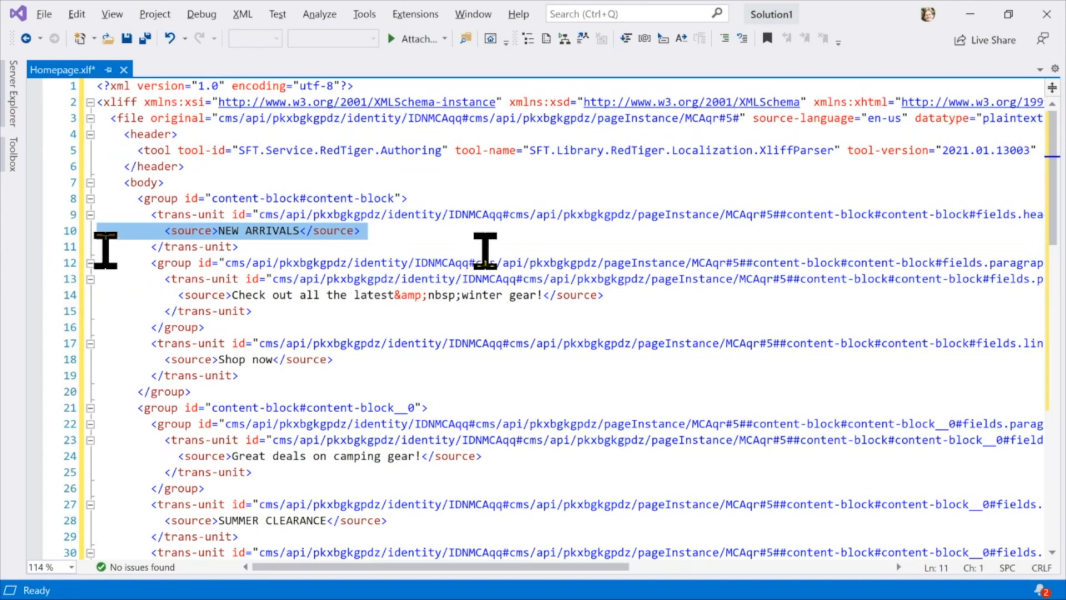
pyautogui.click(422, 231)
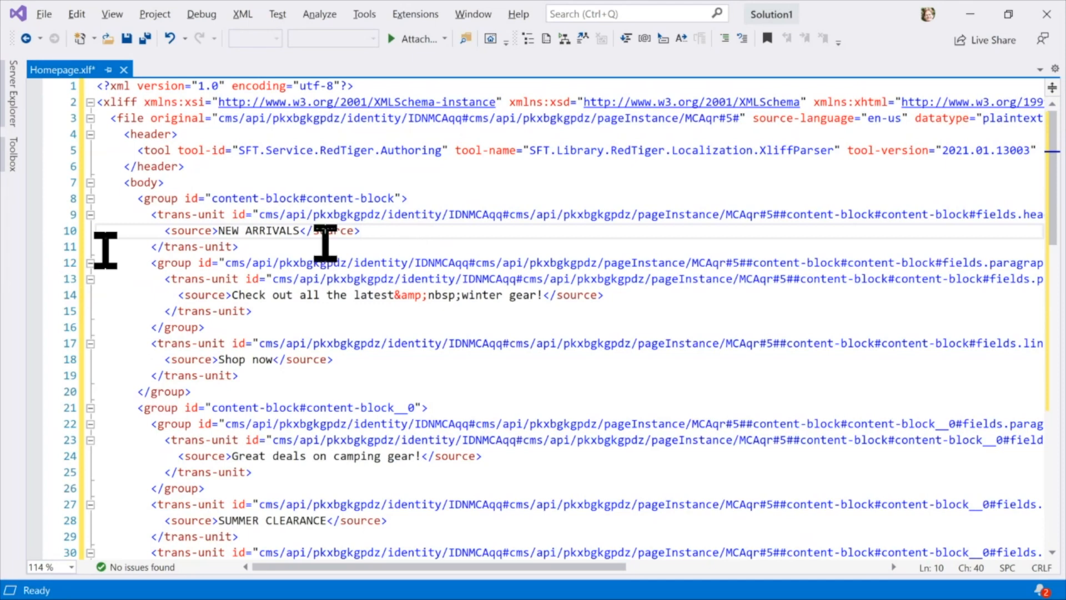
pyautogui.moveTo(219, 231); pyautogui.dragTo(307, 233)
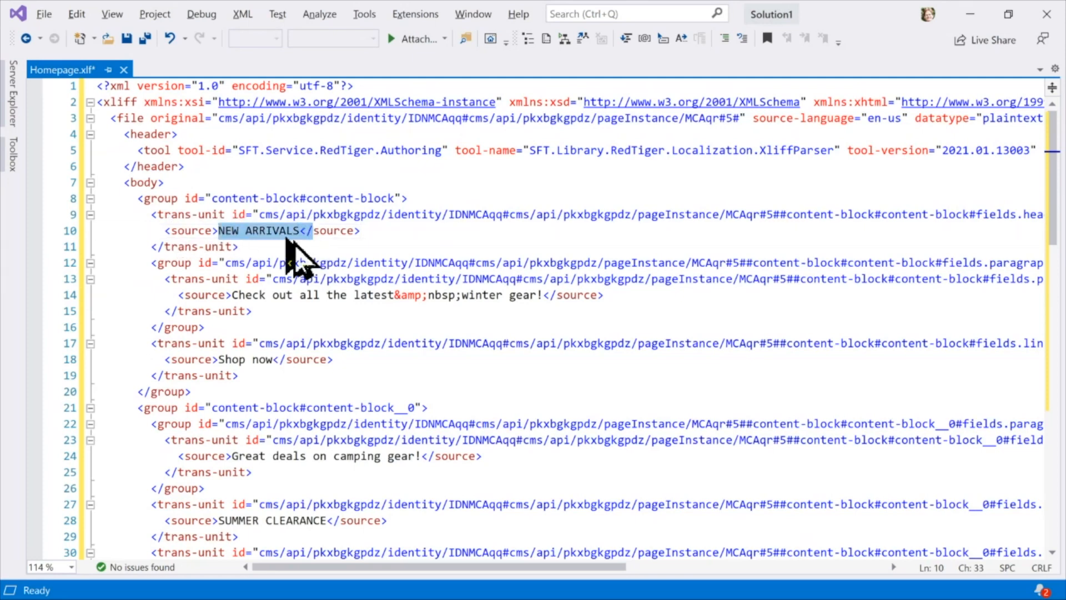
pyautogui.click(286, 233)
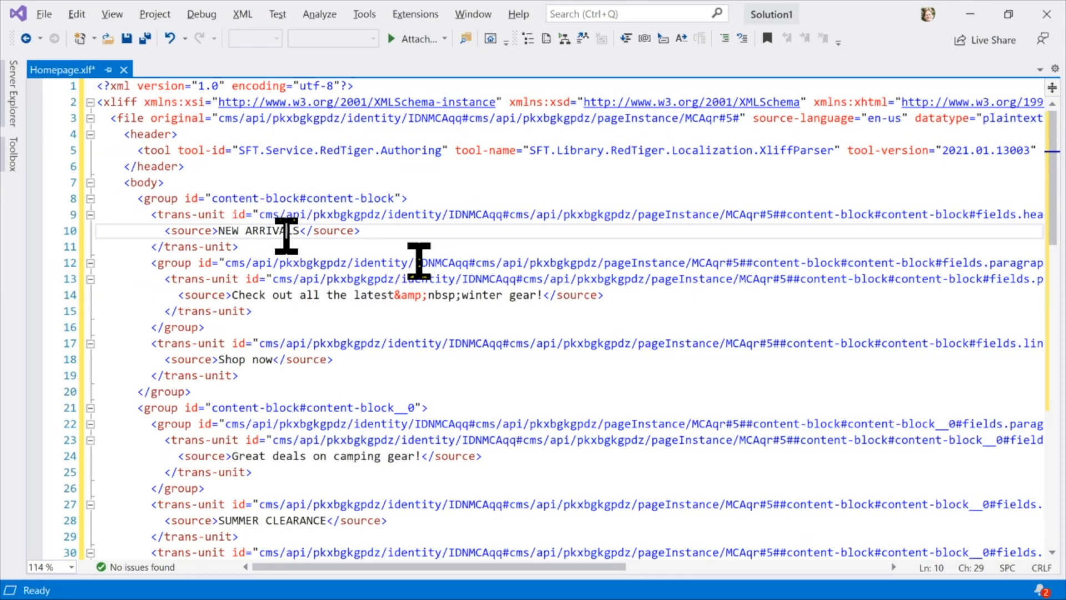
# Switch to Command Prompt and run nxslt2.exe on Downloads\Homepage.xlf with language=es and localize.xslt, outputting to Downloads\Homepage_es.xlf.
pyautogui.hotkey('alt', 'Tab')
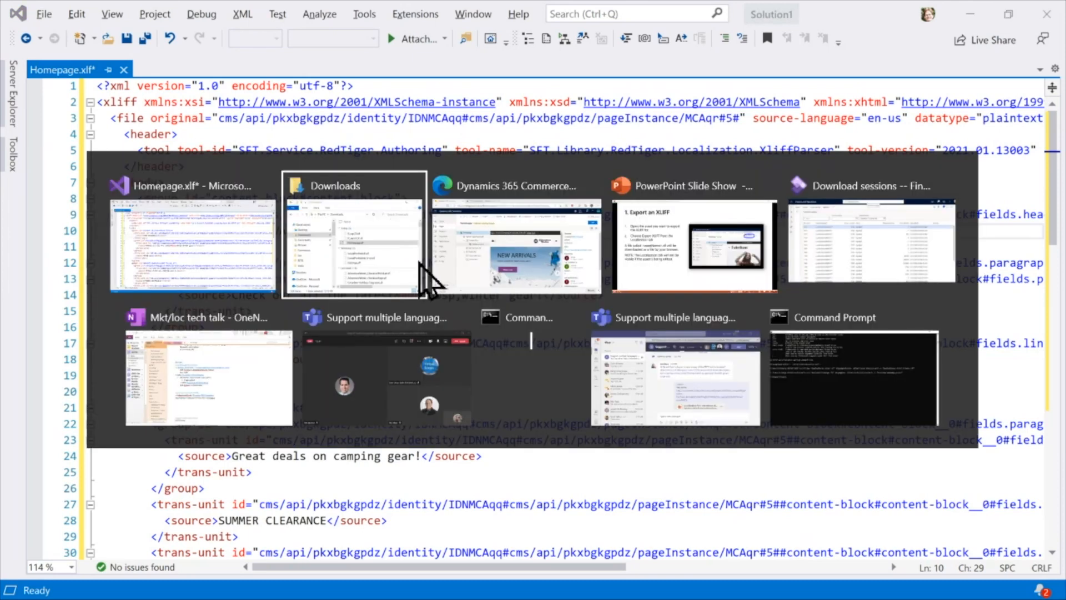
pyautogui.hotkey('alt', 'Tab')
pyautogui.hotkey('alt', 'Tab')
pyautogui.hotkey('alt', 'Tab')
pyautogui.hotkey('alt', 'Tab')
pyautogui.hotkey('alt', 'Tab')
pyautogui.hotkey('alt', 'Tab')
pyautogui.hotkey('alt', 'Tab')
pyautogui.hotkey('alt', 'Tab')
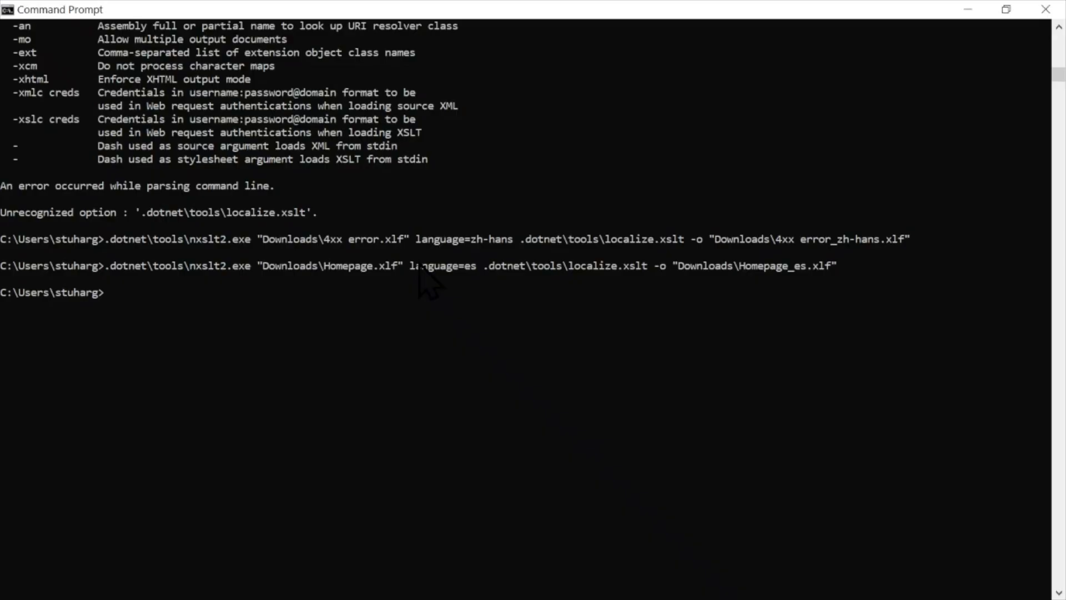
pyautogui.press('Up')
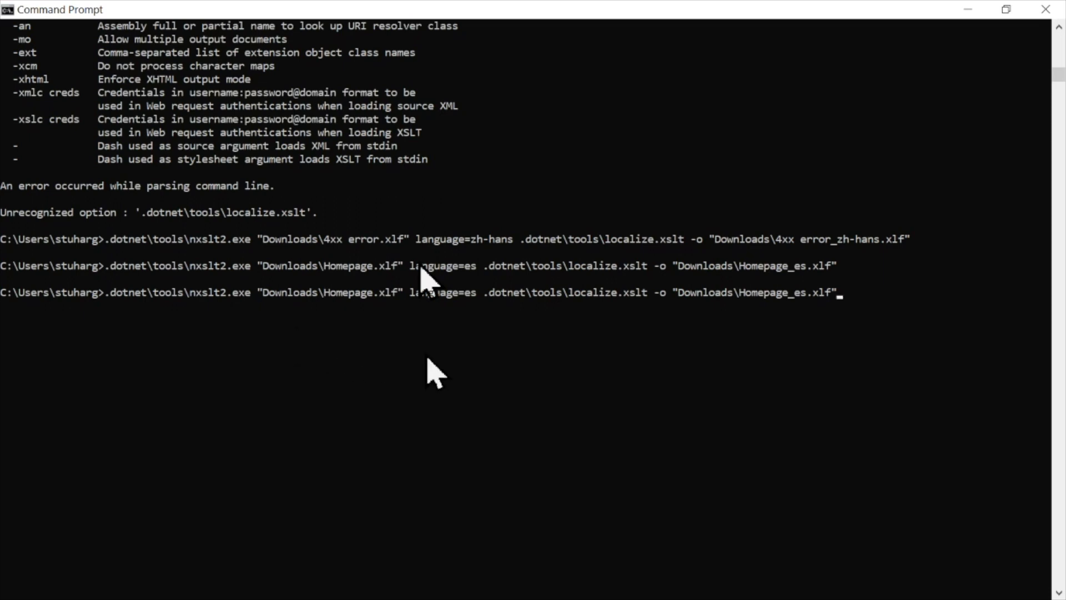
pyautogui.press('Return')
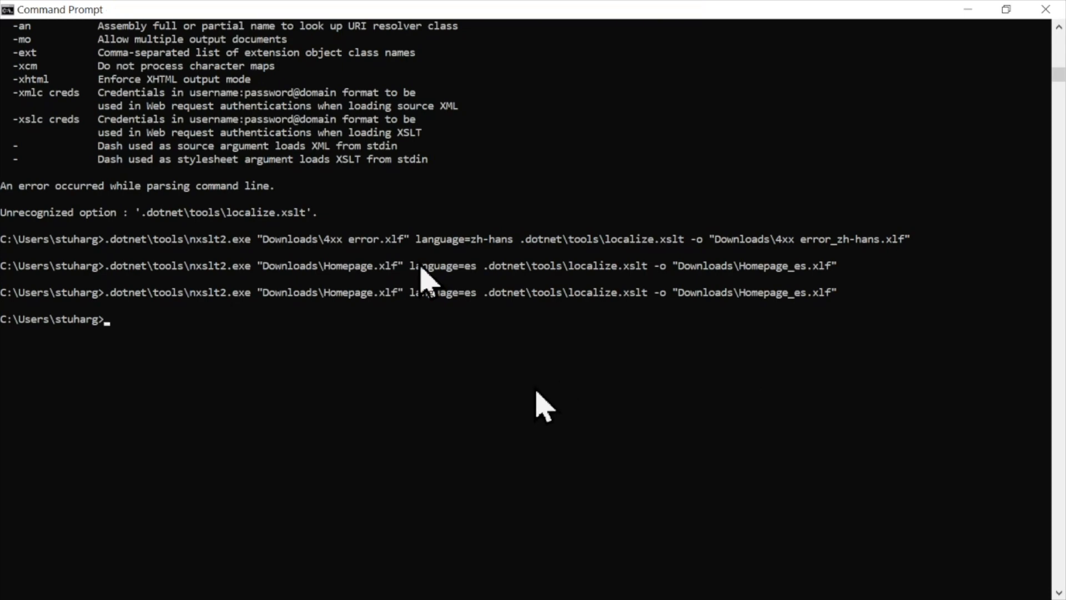
# Open Homepage_es.xlf from the Downloads folder in Visual Studio and format the document into indented lines.
pyautogui.hotkey('alt', 'Tab')
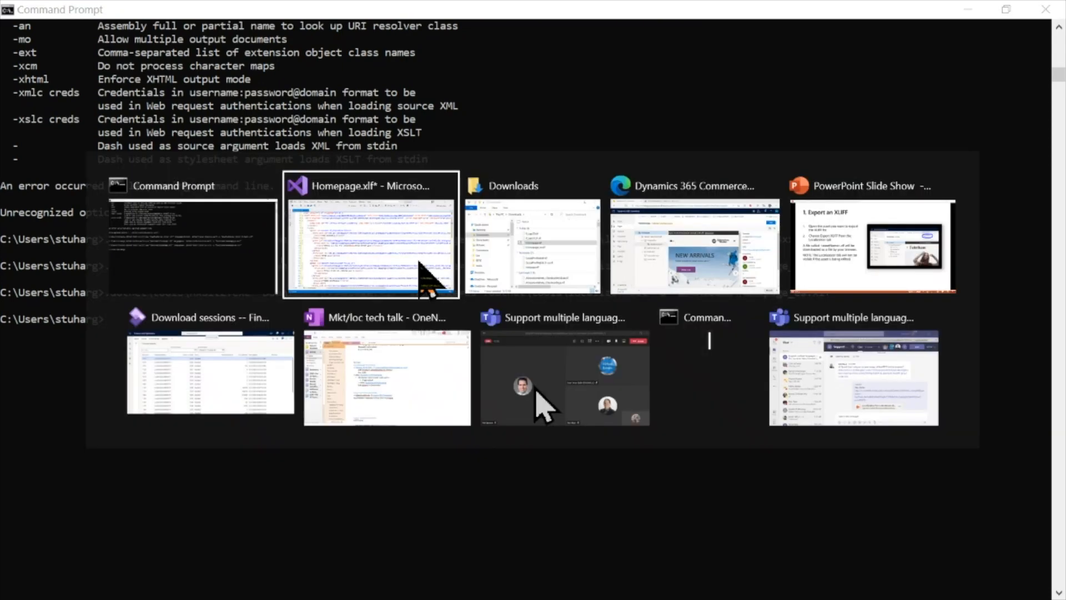
pyautogui.hotkey('alt', 'Tab')
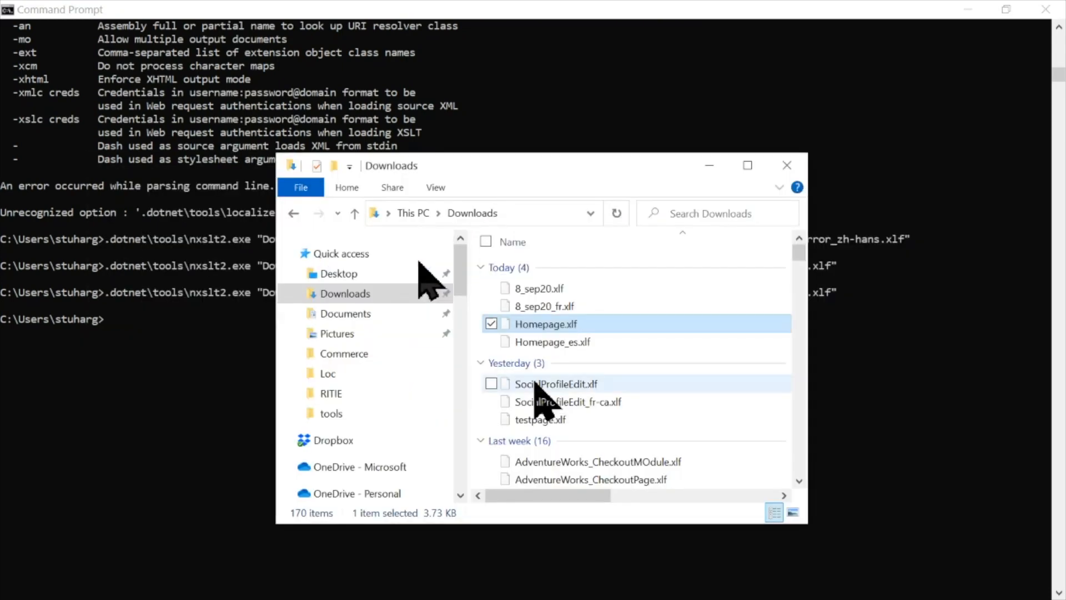
pyautogui.click(552, 342)
pyautogui.hotkey('alt', 'Tab')
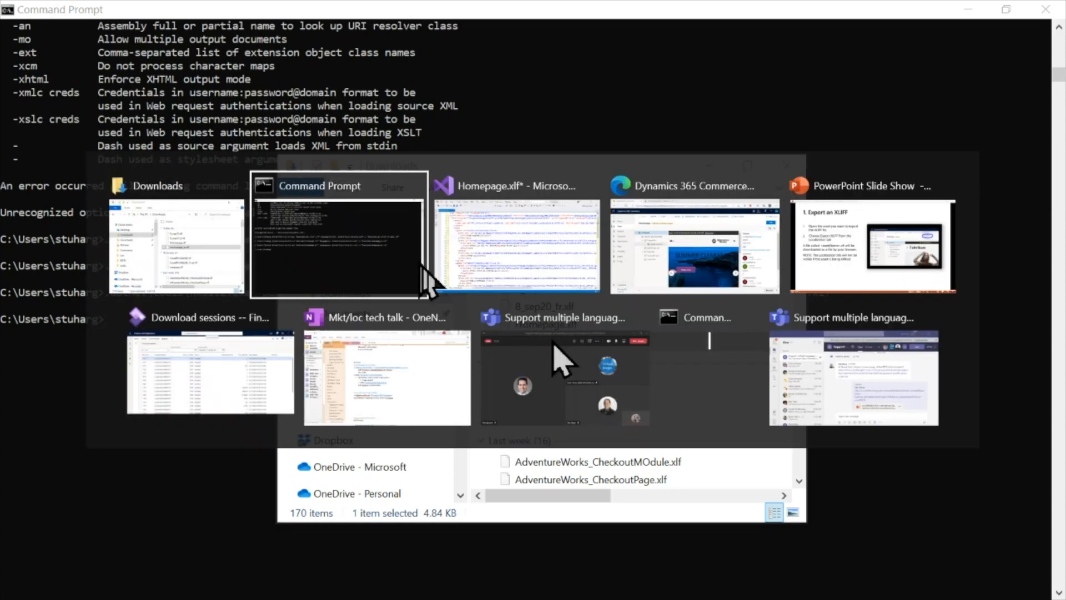
pyautogui.hotkey('alt', 'Tab')
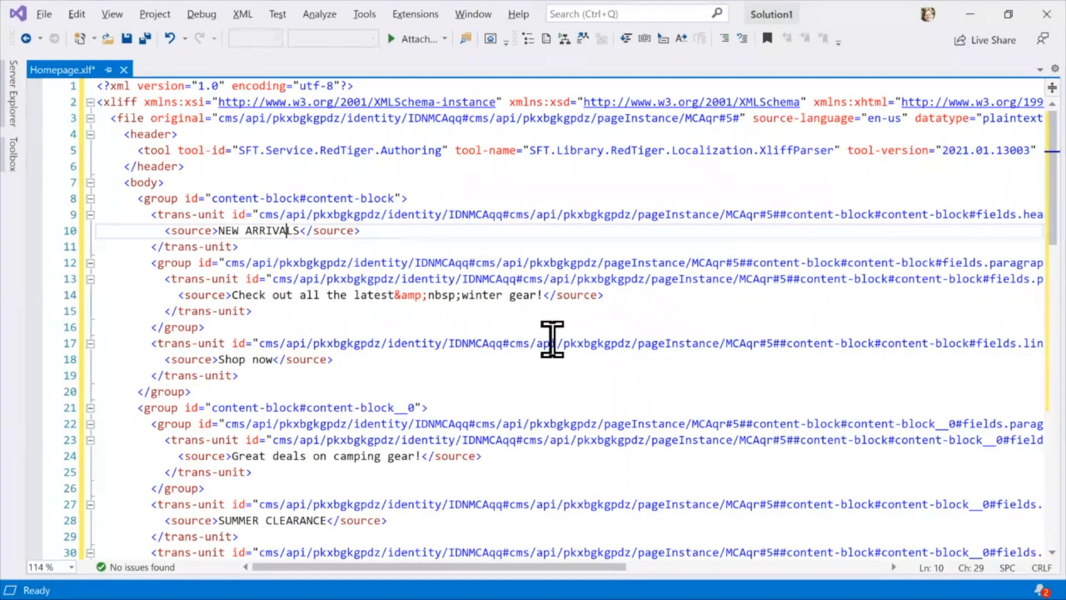
pyautogui.hotkey('alt', 'Tab')
pyautogui.moveTo(536, 341); pyautogui.dragTo(177, 319)
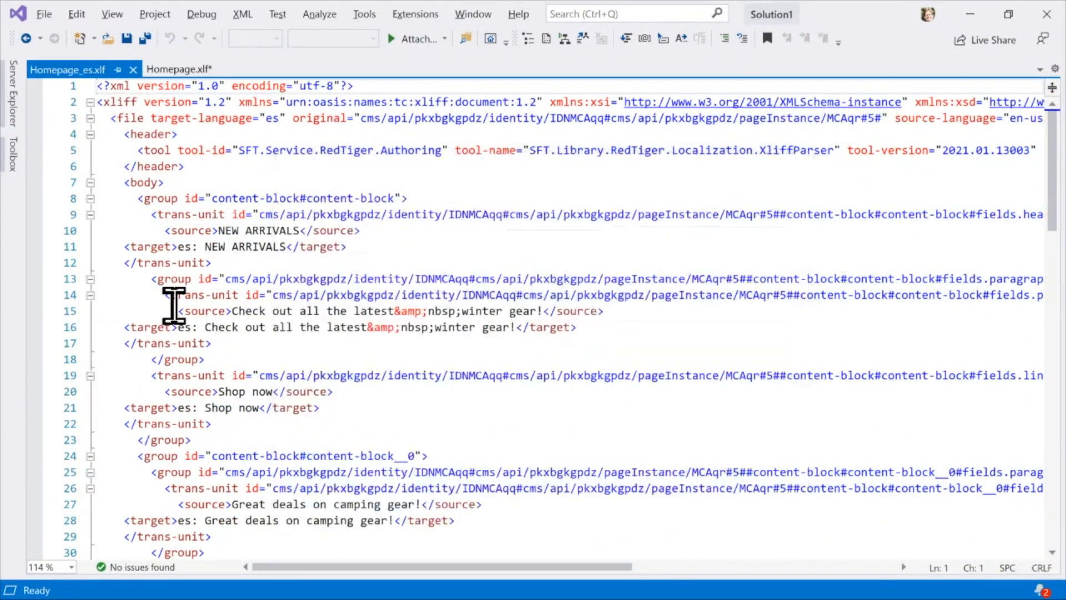
pyautogui.hotkey('ctrl', 'k')
pyautogui.hotkey('ctrl', 'd')
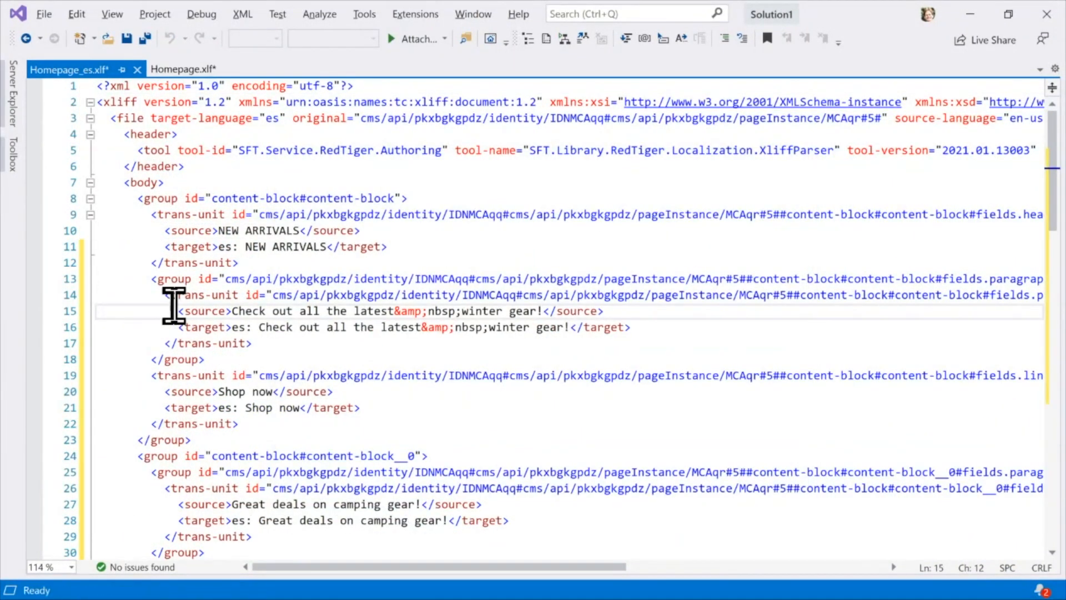
# Highlight the target-language attribute in the file element of Homepage_es.xlf to check its locale identifier.
pyautogui.click(143, 118)
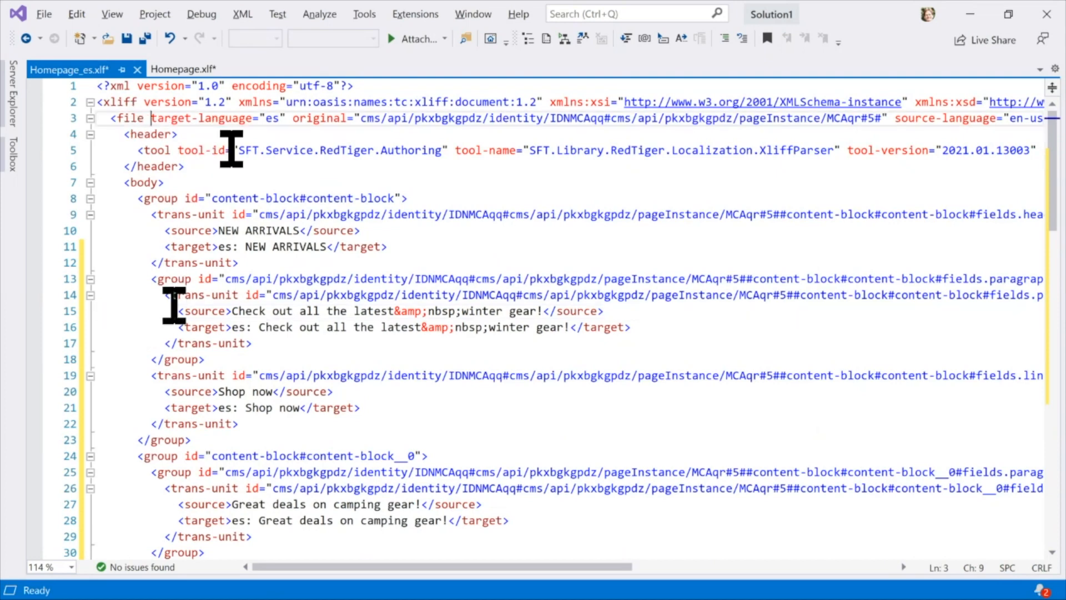
pyautogui.hotkey('ctrl', 'shift', 'Right')
pyautogui.hotkey('ctrl', 'shift', 'Right')
pyautogui.hotkey('ctrl', 'shift', 'Right')
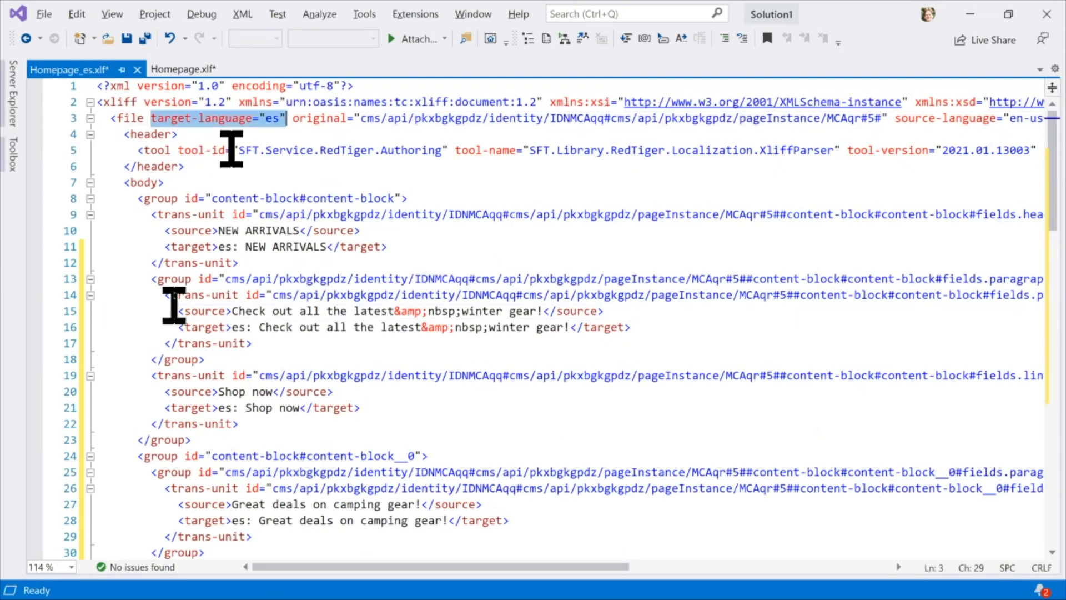
pyautogui.click(235, 182)
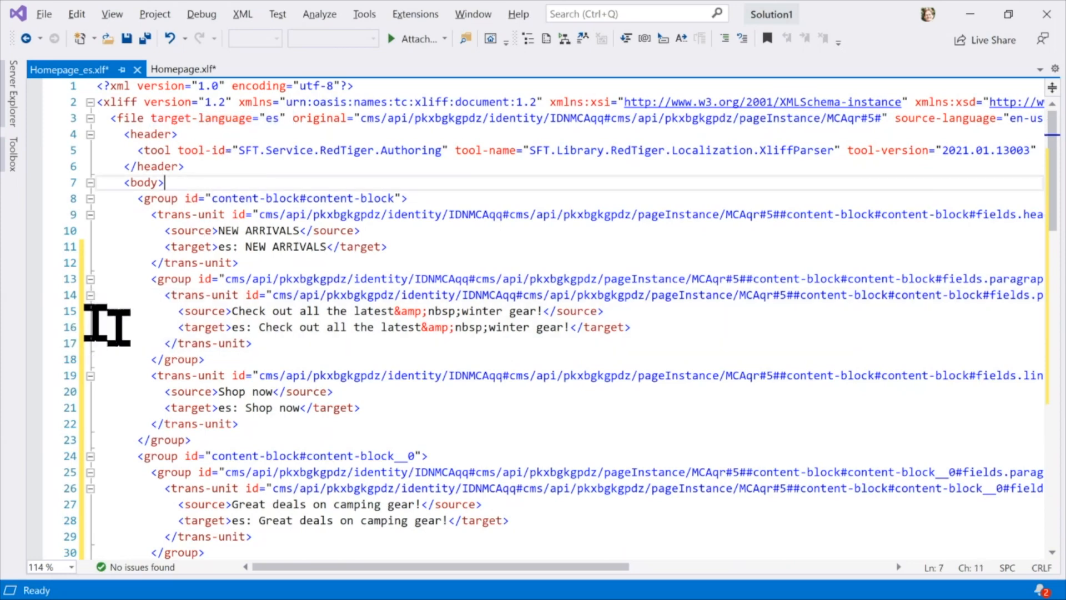
# Examine the source and target elements of the content-block translation units, highlighting the language prefix in the winter gear target text.
pyautogui.click(72, 313)
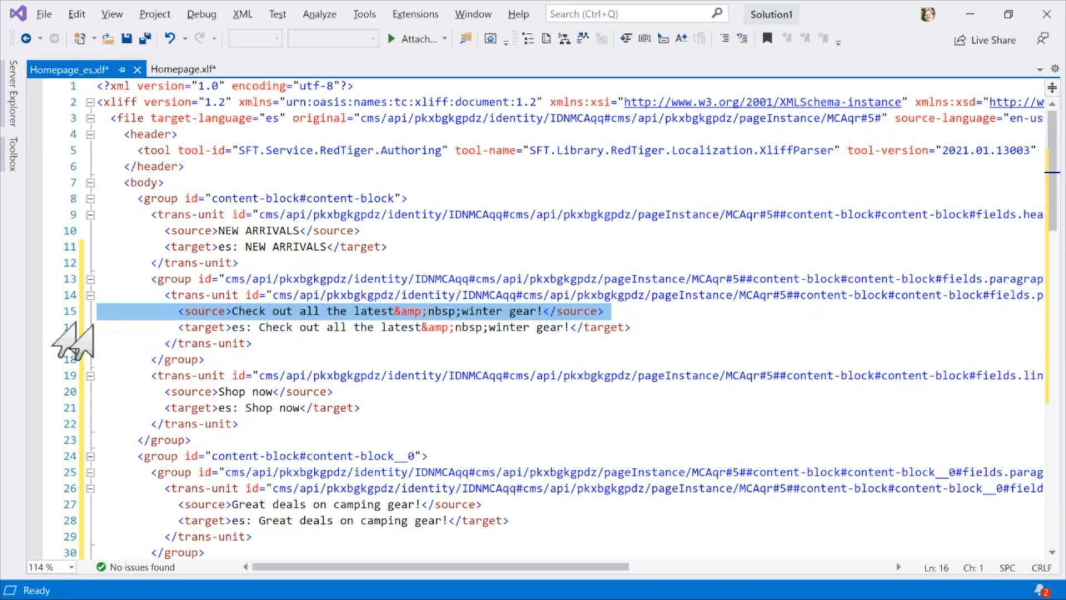
pyautogui.click(224, 331)
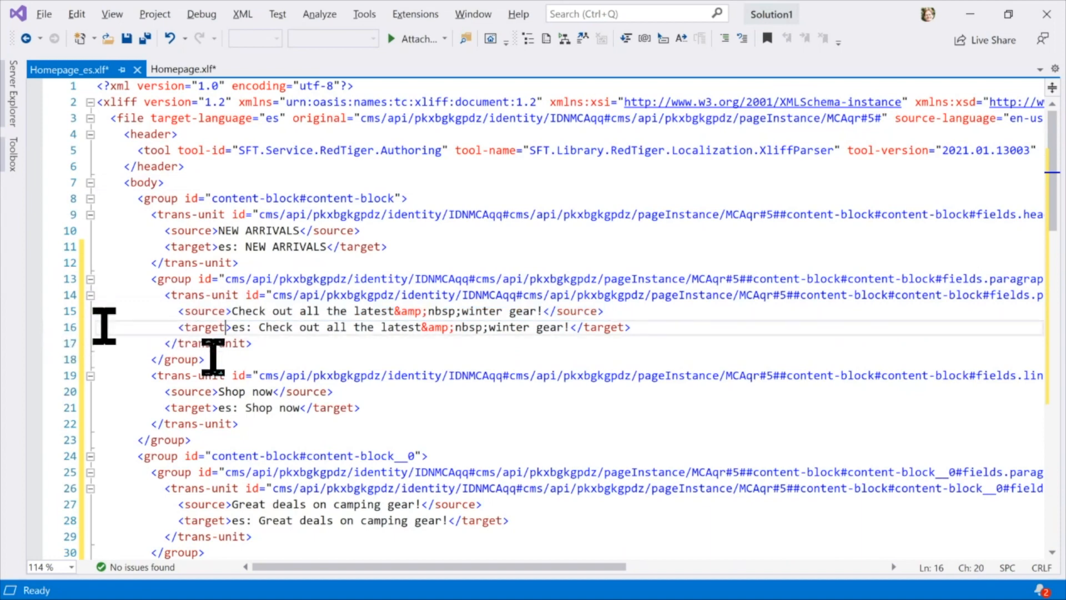
pyautogui.click(253, 328)
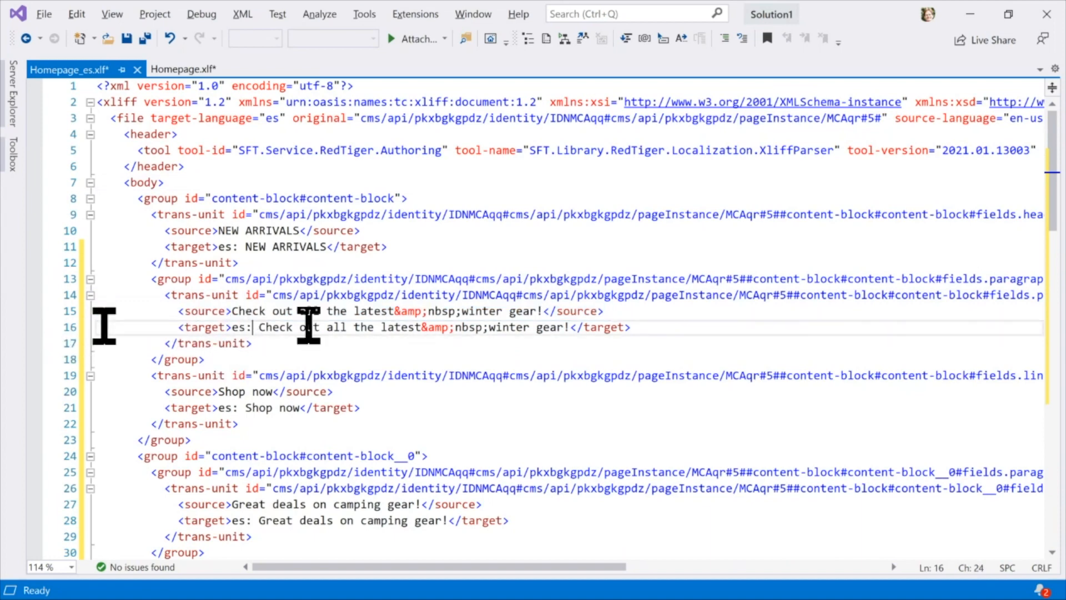
pyautogui.hotkey('shift', 'Left')
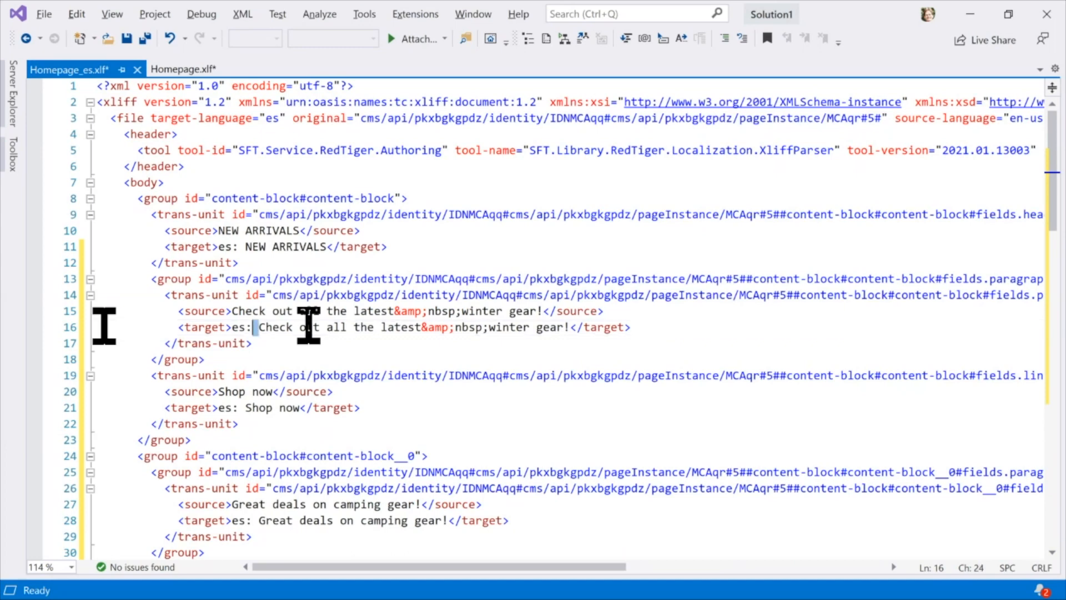
pyautogui.press('Left')
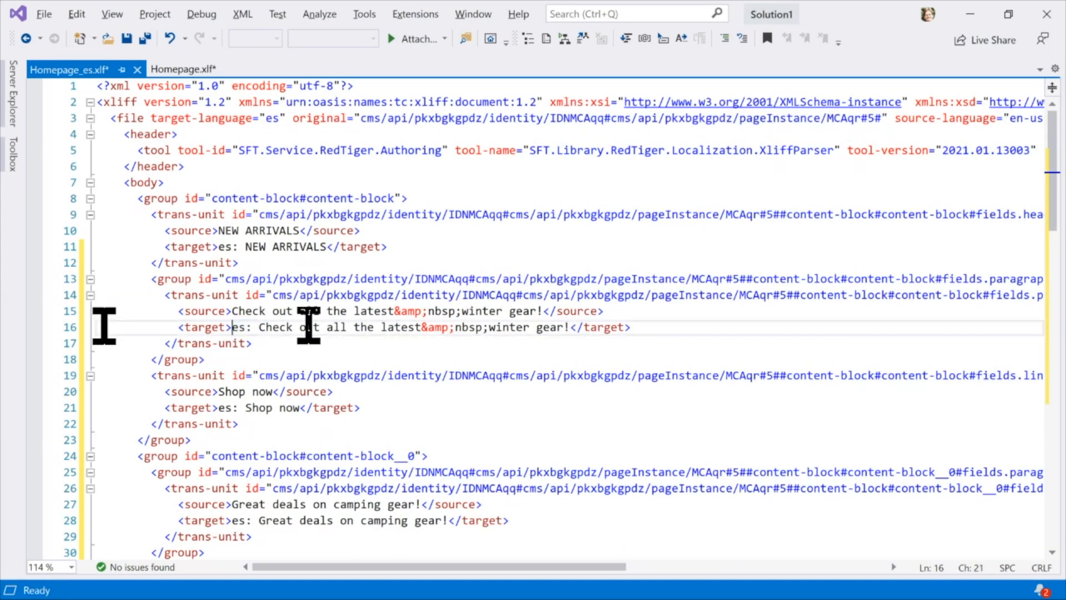
pyautogui.hotkey('shift', 'Right')
pyautogui.hotkey('shift', 'Right')
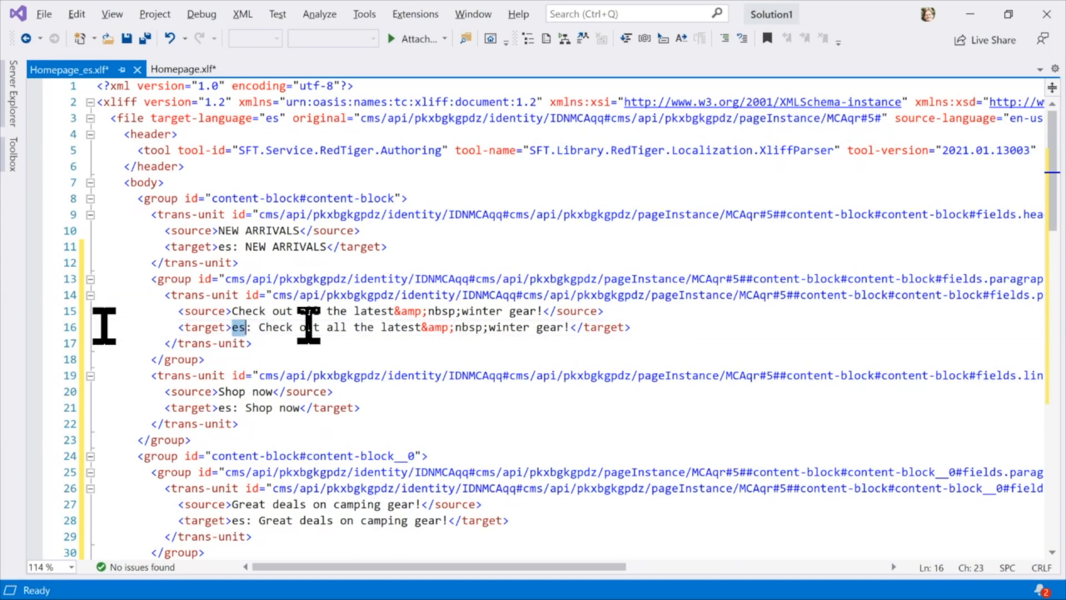
pyautogui.press('Left')
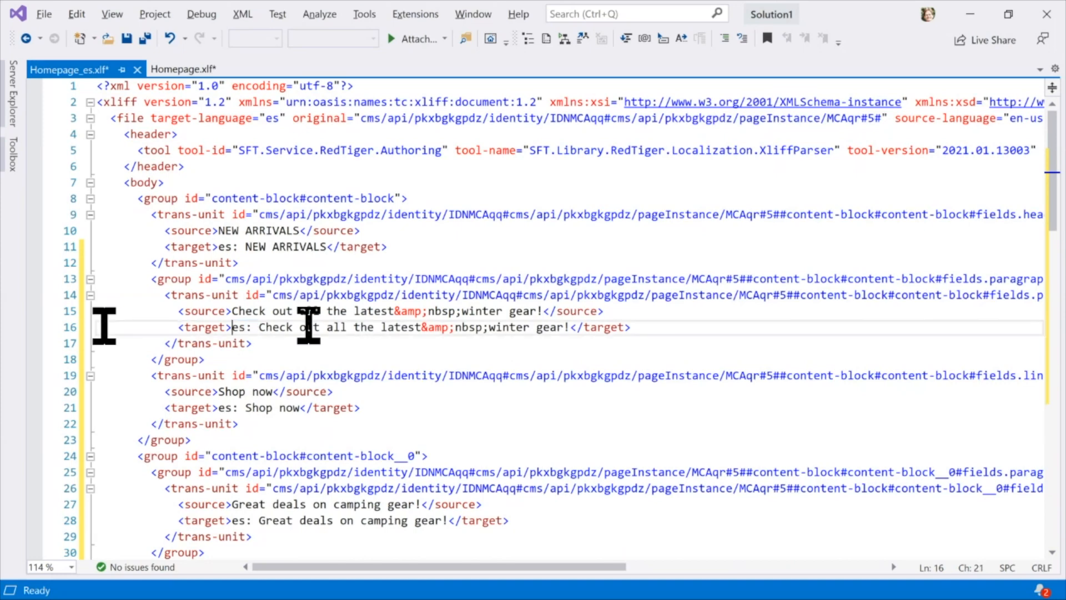
pyautogui.hotkey('shift', 'Right')
pyautogui.hotkey('shift', 'Right')
pyautogui.hotkey('shift', 'Right')
pyautogui.hotkey('shift', 'Right')
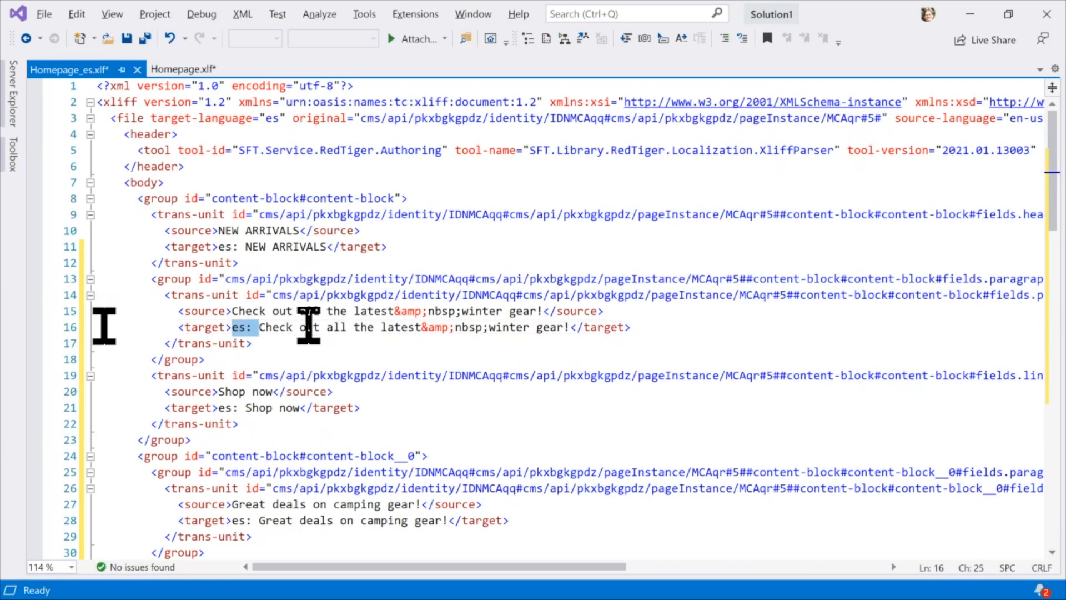
pyautogui.press('Left')
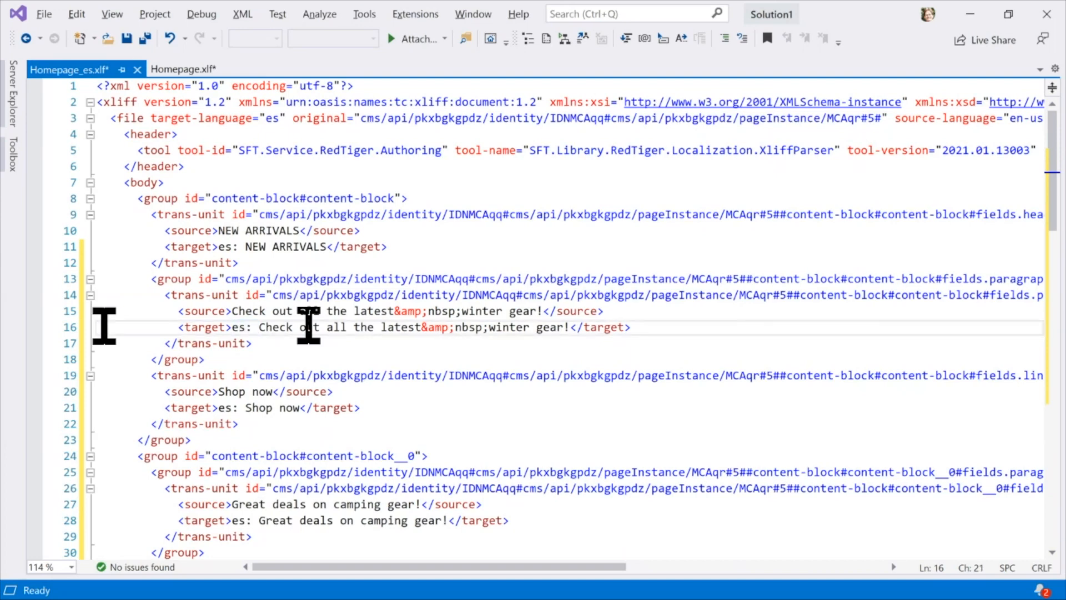
pyautogui.doubleClick(256, 408)
pyautogui.scroll(-2, 331, 432)
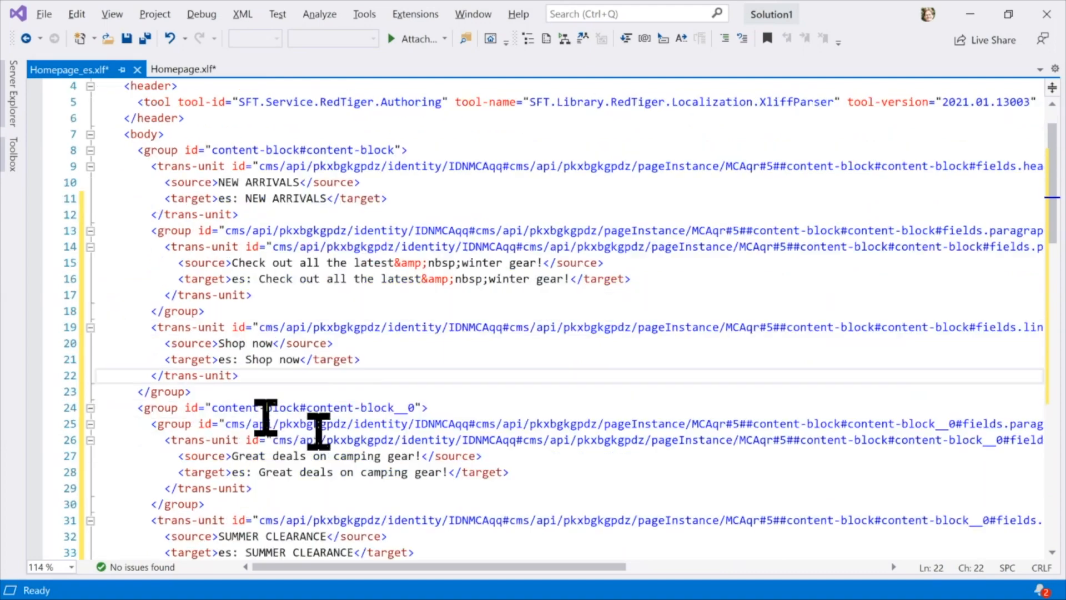
pyautogui.scroll(2, 299, 461)
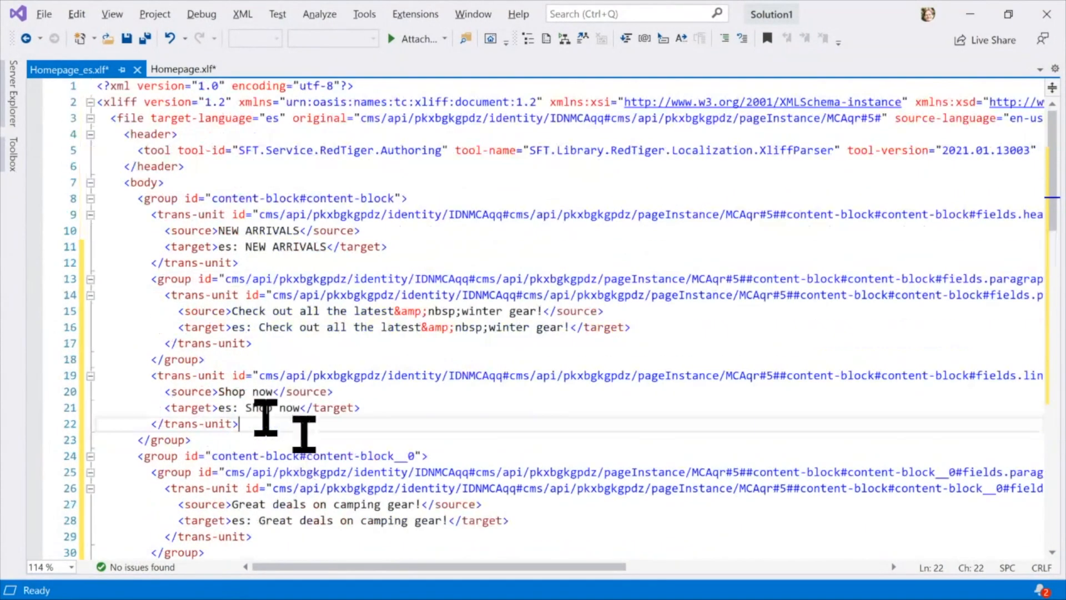
pyautogui.click(271, 345)
pyautogui.moveTo(257, 329); pyautogui.dragTo(236, 327)
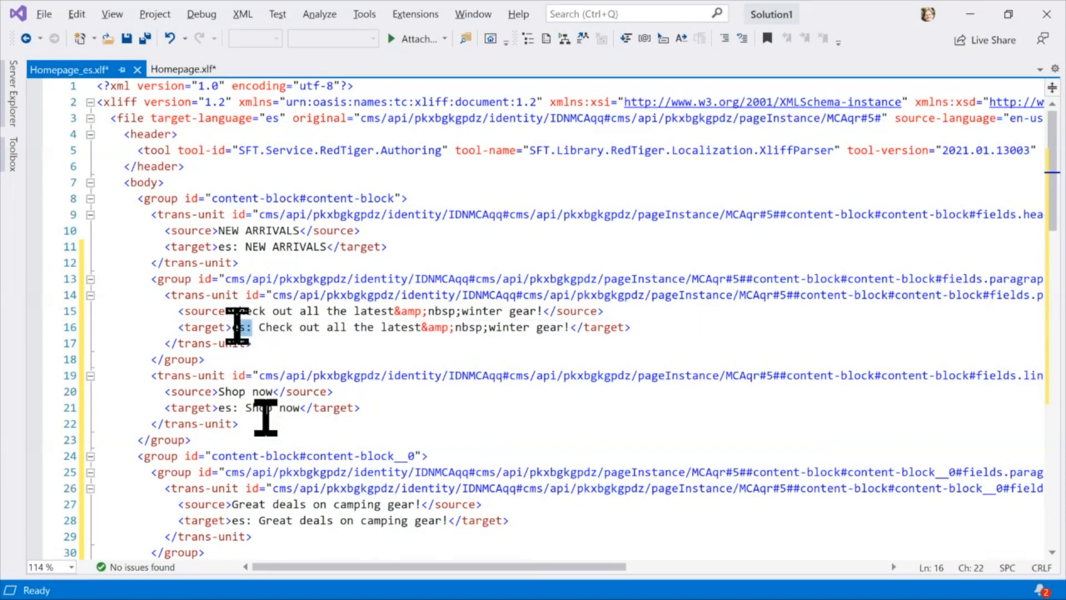
pyautogui.click(280, 358)
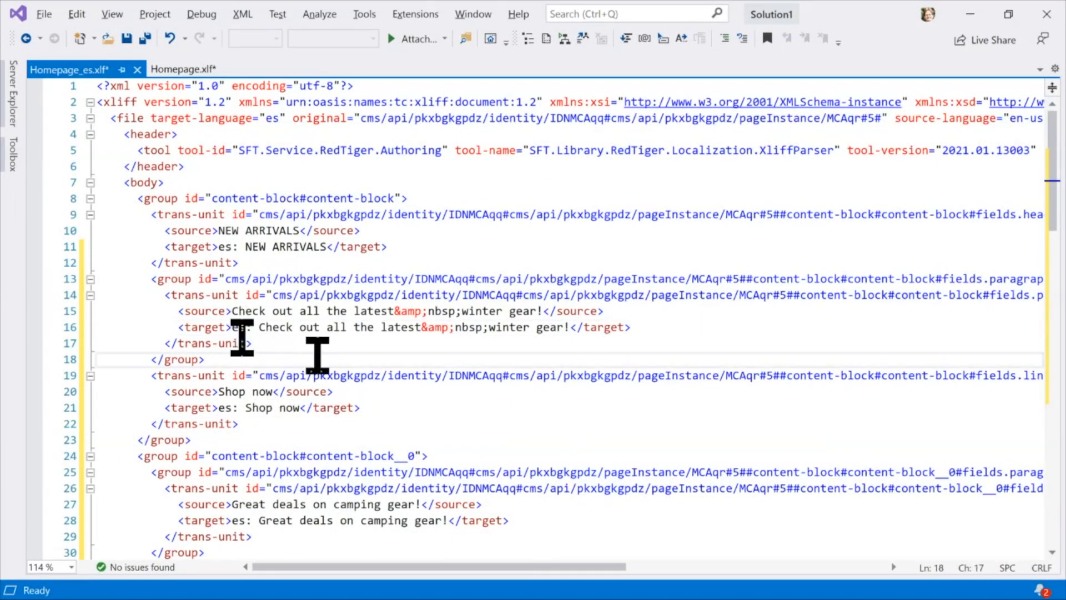
pyautogui.click(293, 344)
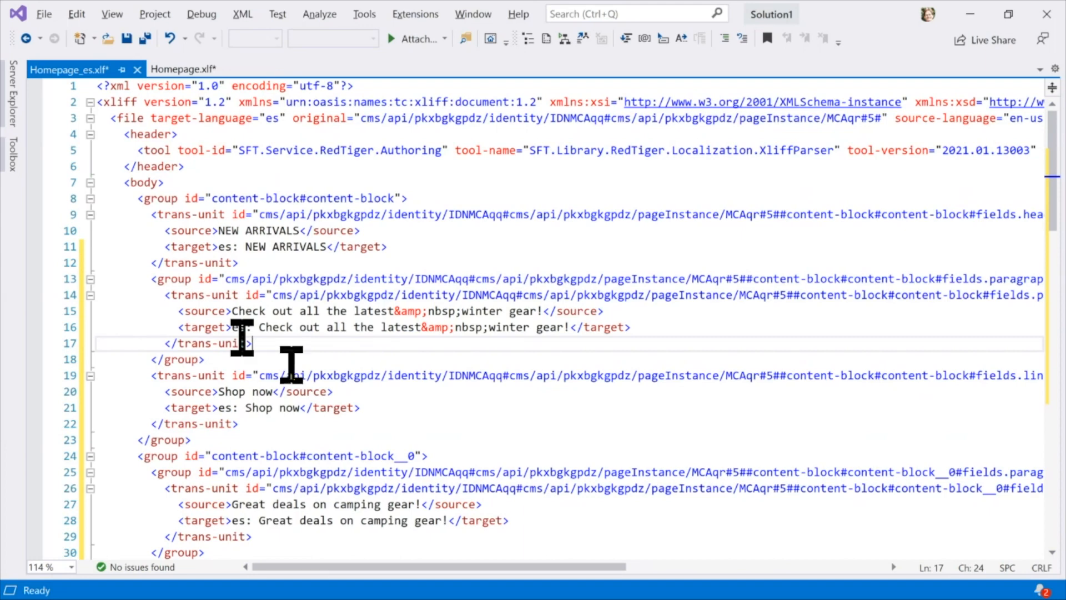
# Save Homepage_es.xlf, and switch to the PowerPoint slide show to advance to the "2. Localize an XLIFF" slide.
pyautogui.hotkey('ctrl', 's')
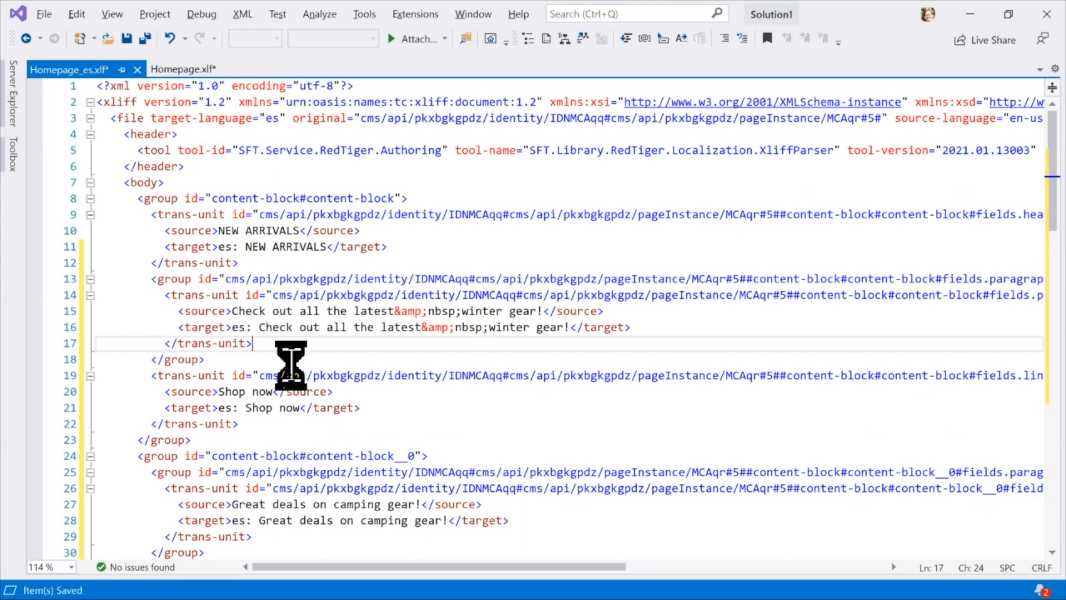
pyautogui.hotkey('alt', 'Tab')
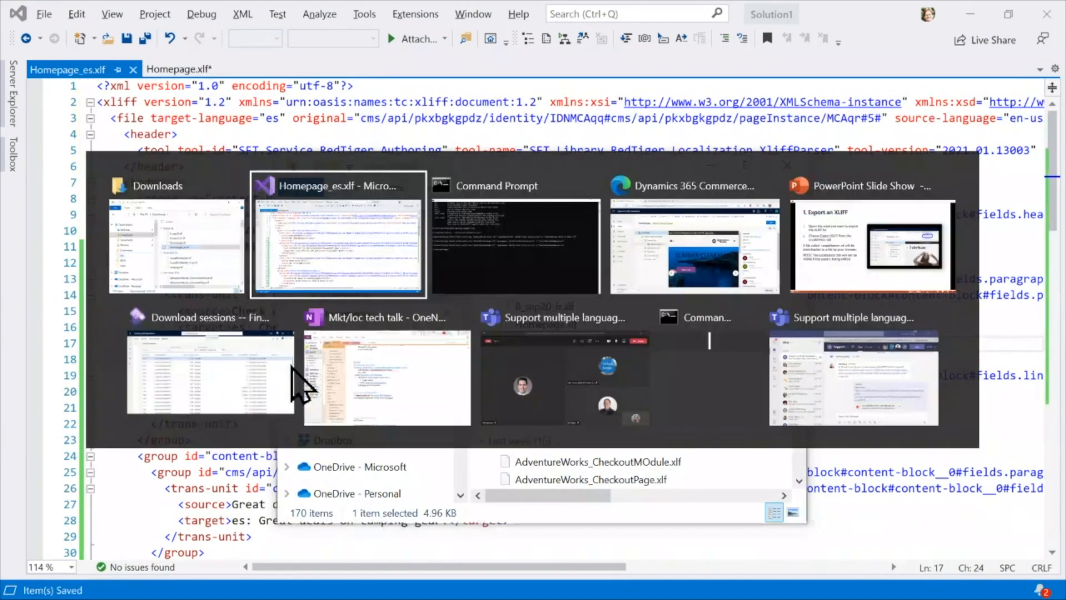
pyautogui.press('Tab')
pyautogui.press('Tab')
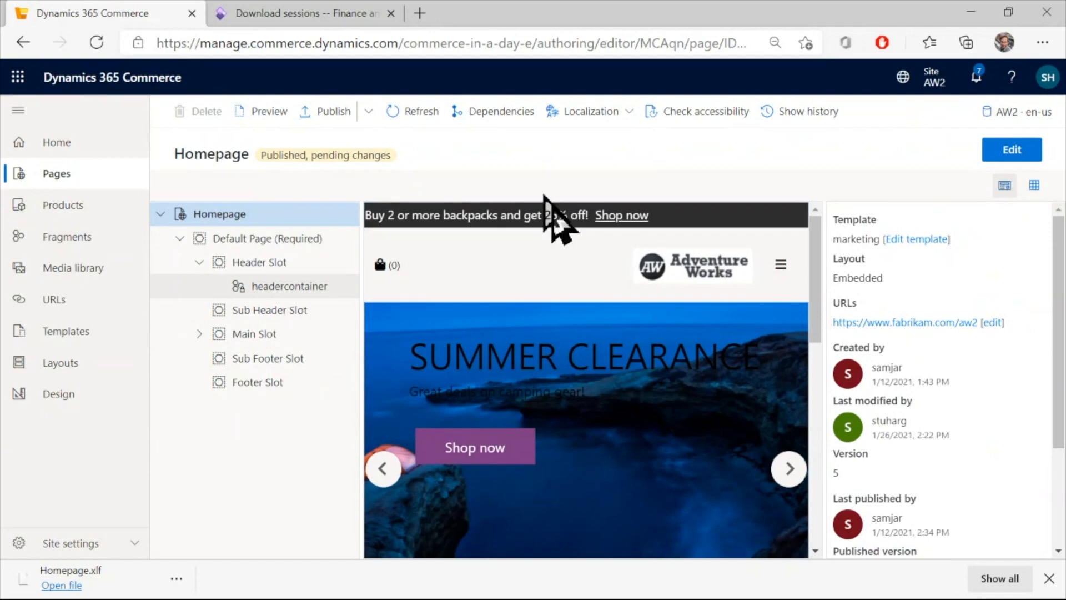
pyautogui.hotkey('alt', 'Tab')
pyautogui.press('Tab')
pyautogui.press('Tab')
pyautogui.press('Tab')
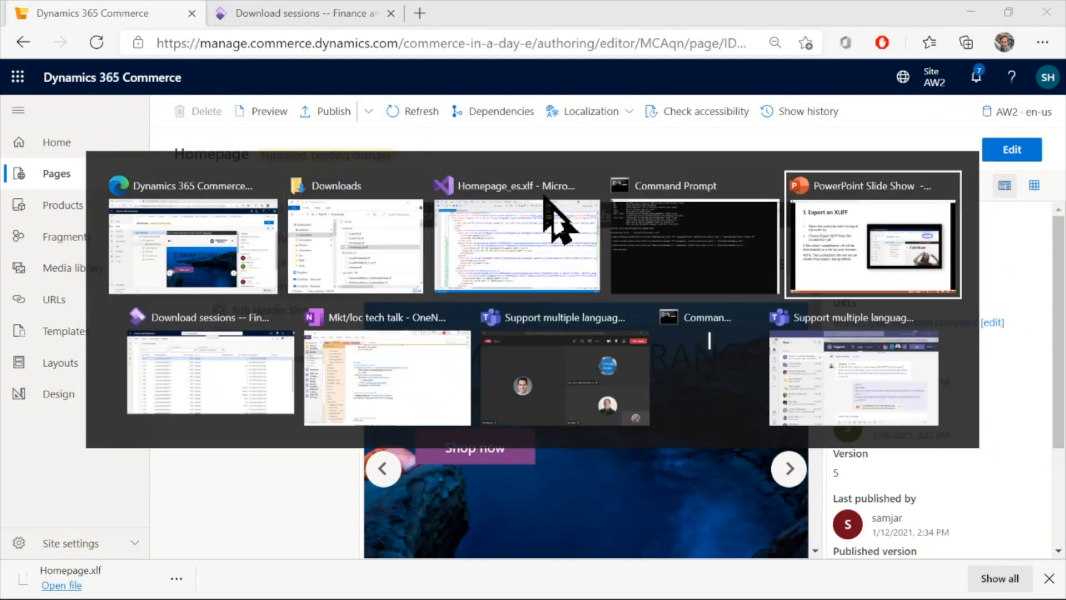
pyautogui.press('Right')
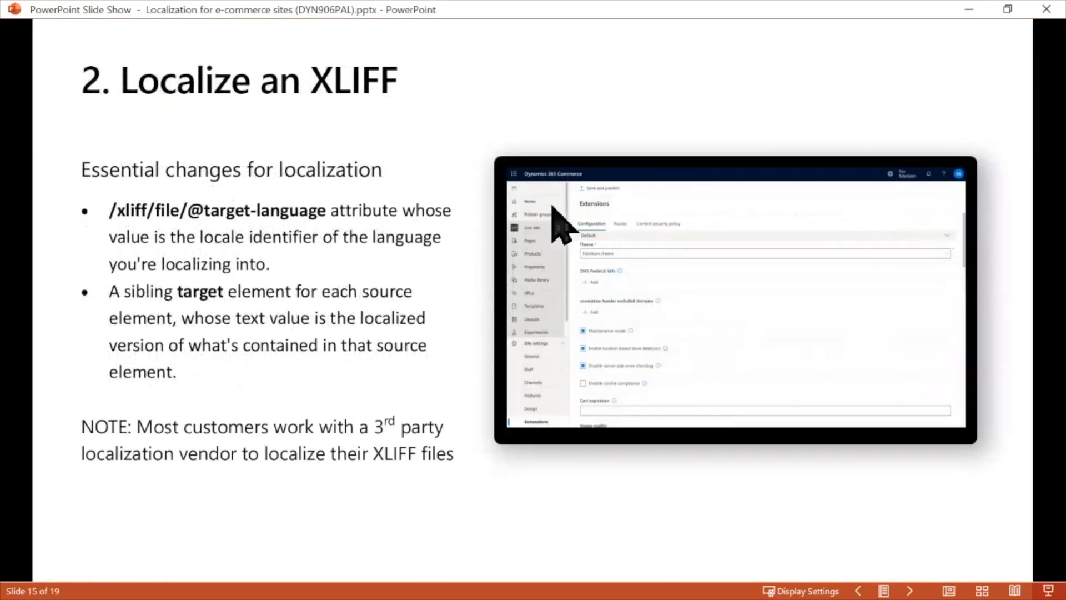
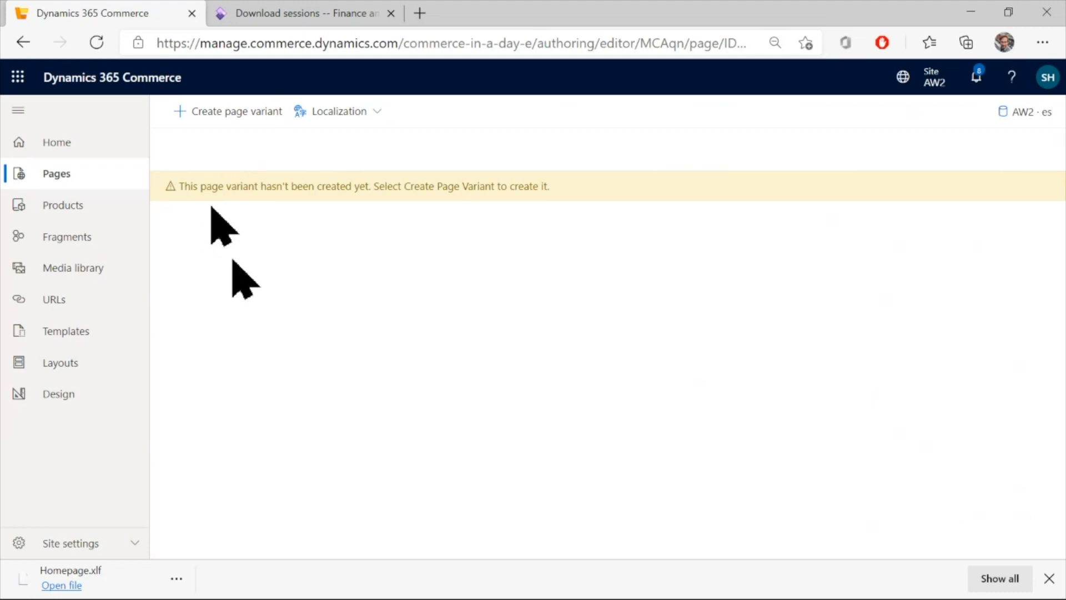
# Import Homepage_es.xlf from the Downloads folder to create the es variant of the Homepage, and inspect the carousel's imported text.
pyautogui.click(372, 112)
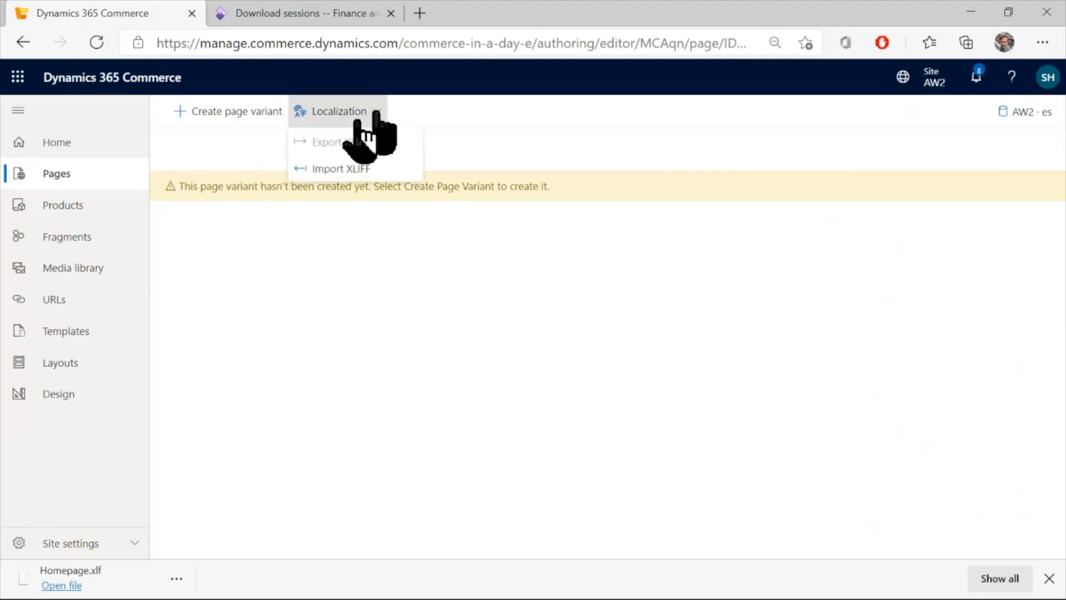
pyautogui.click(356, 167)
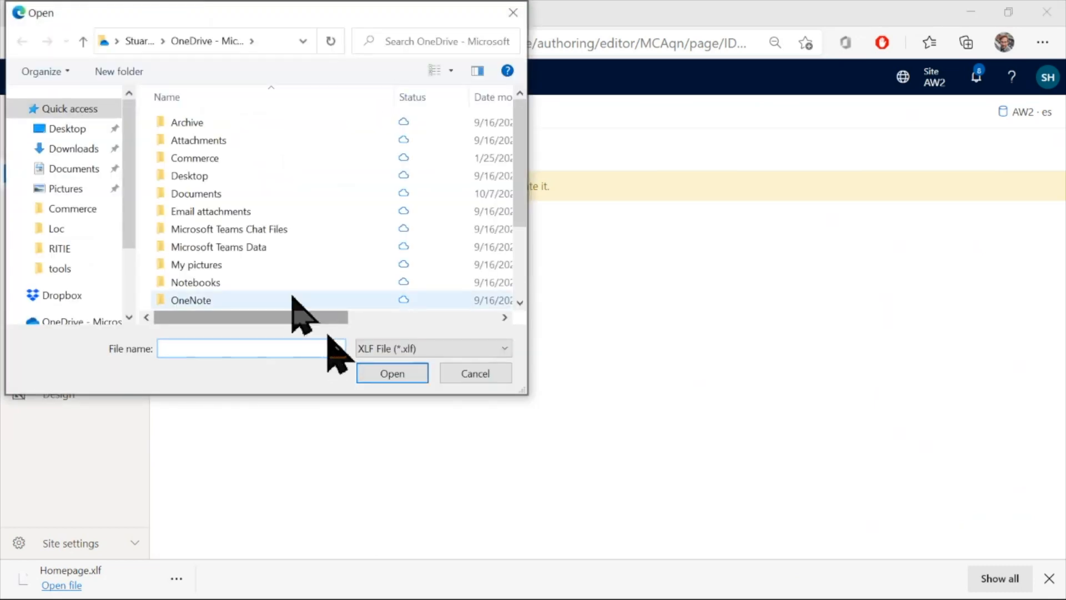
pyautogui.click(74, 149)
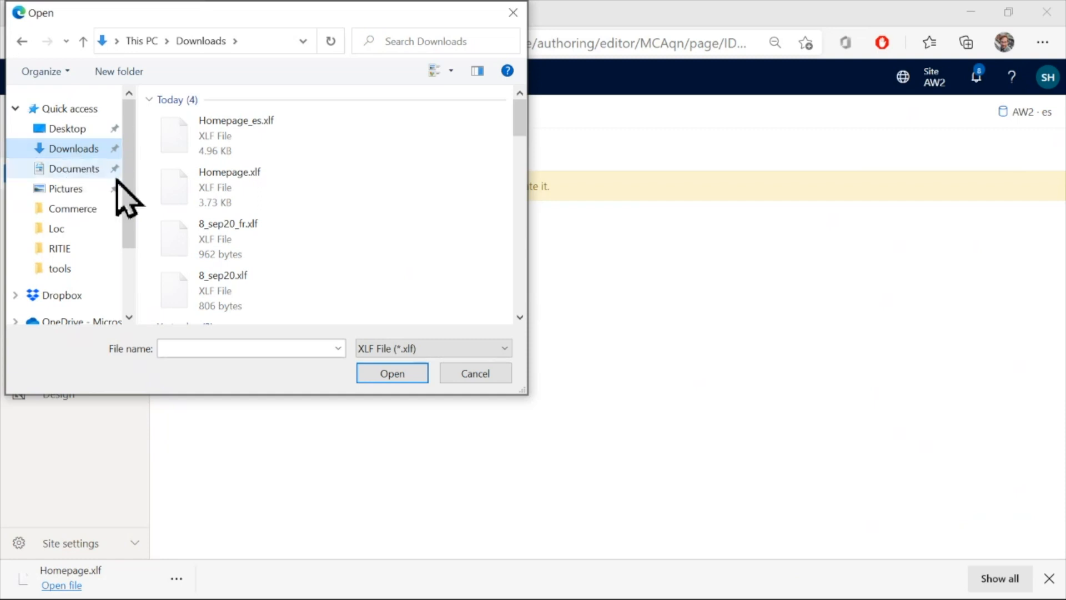
pyautogui.click(184, 146)
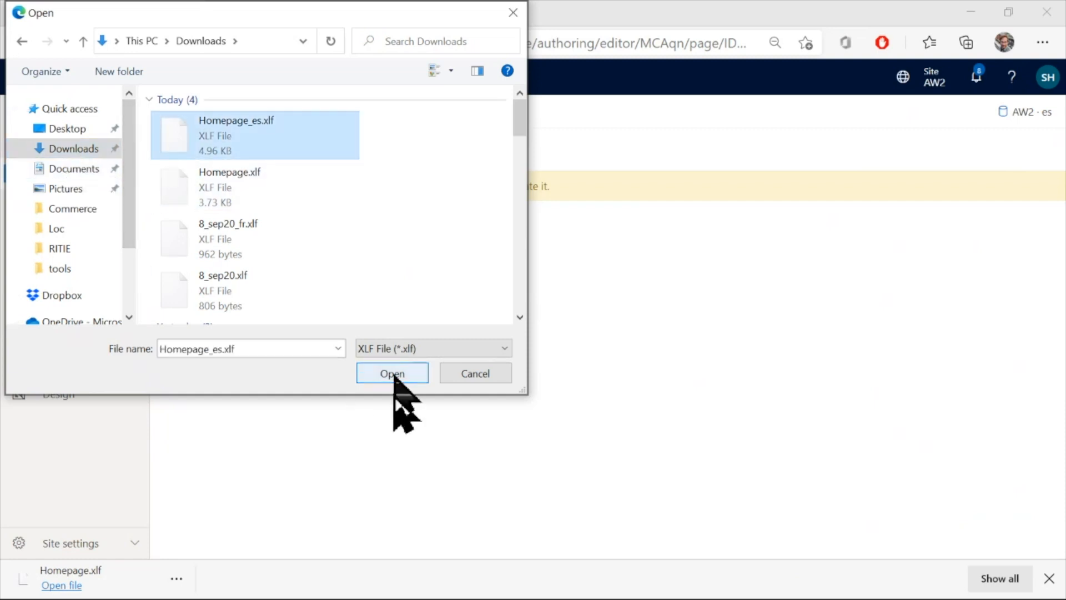
pyautogui.click(394, 375)
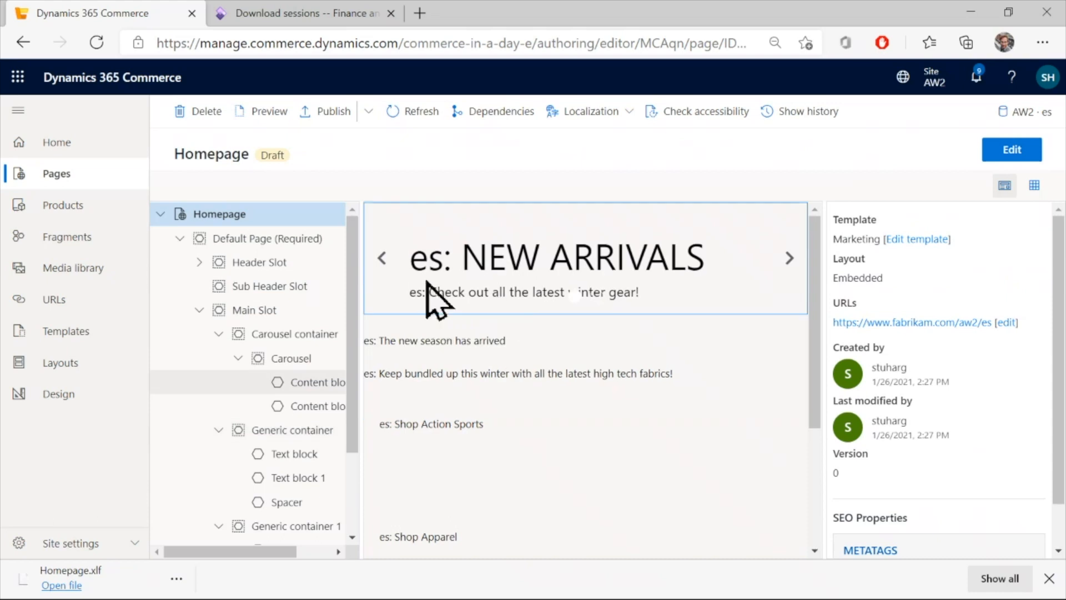
pyautogui.moveTo(417, 265); pyautogui.dragTo(468, 270)
pyautogui.click(398, 290)
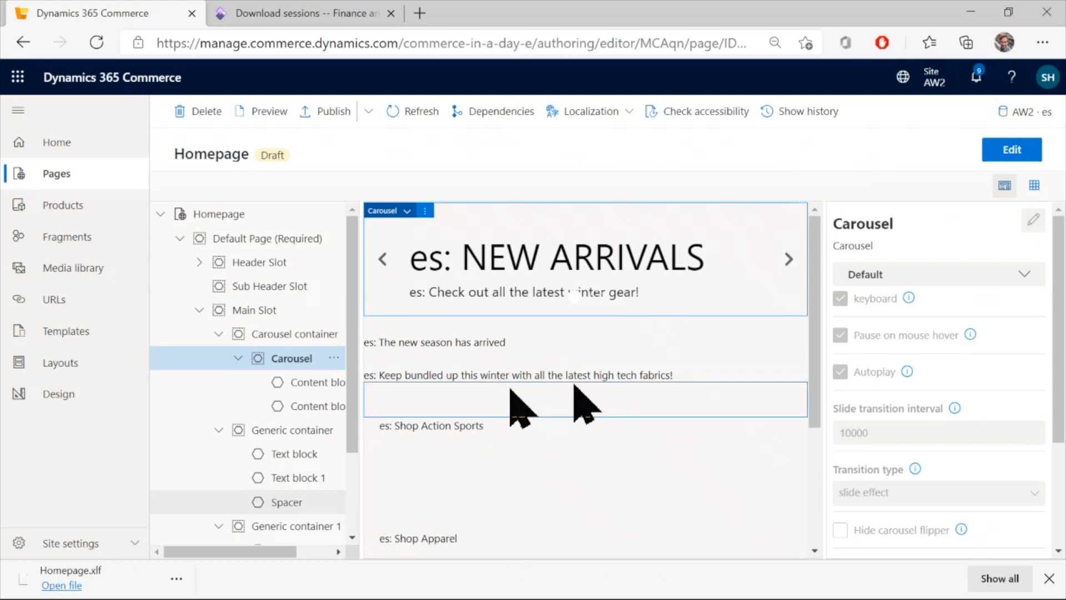
# Switch the Homepage to the en-us locale and select the headercontainer fragment in the header slot for inspection.
pyautogui.click(1024, 113)
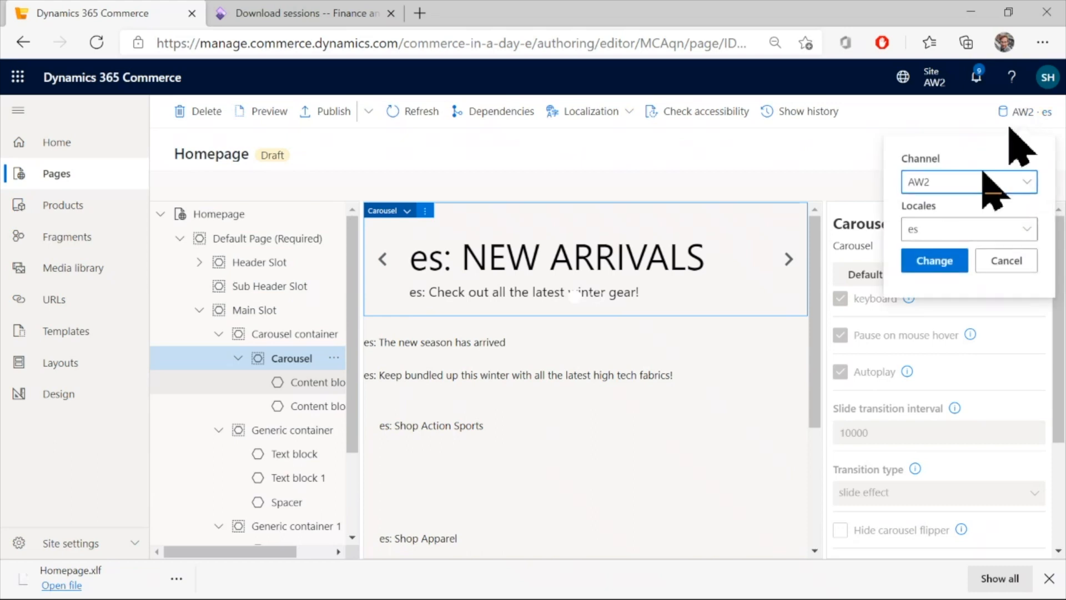
pyautogui.click(942, 230)
pyautogui.click(923, 268)
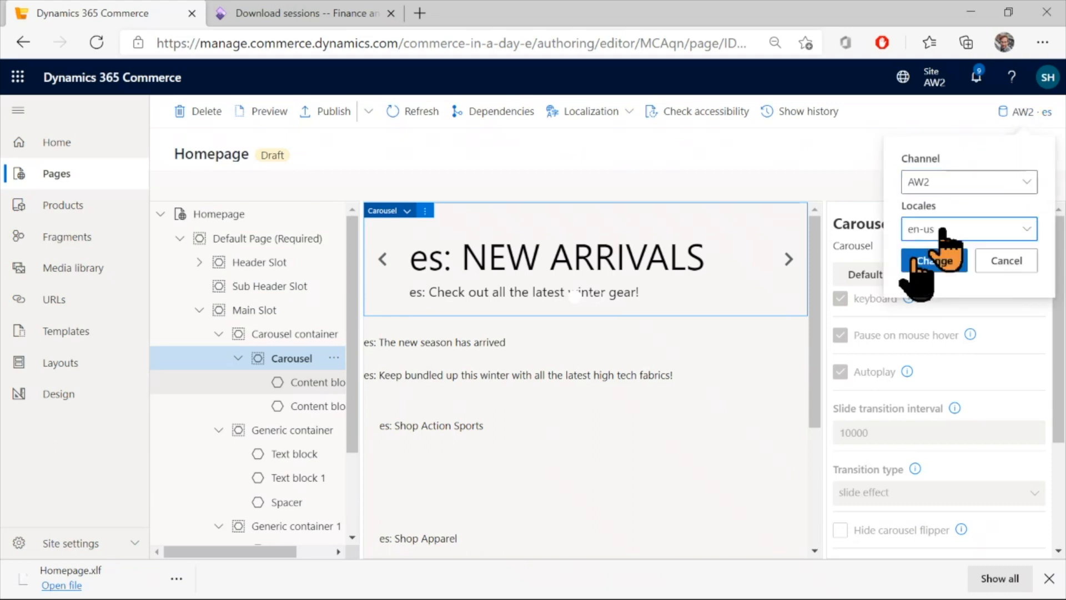
pyautogui.click(921, 264)
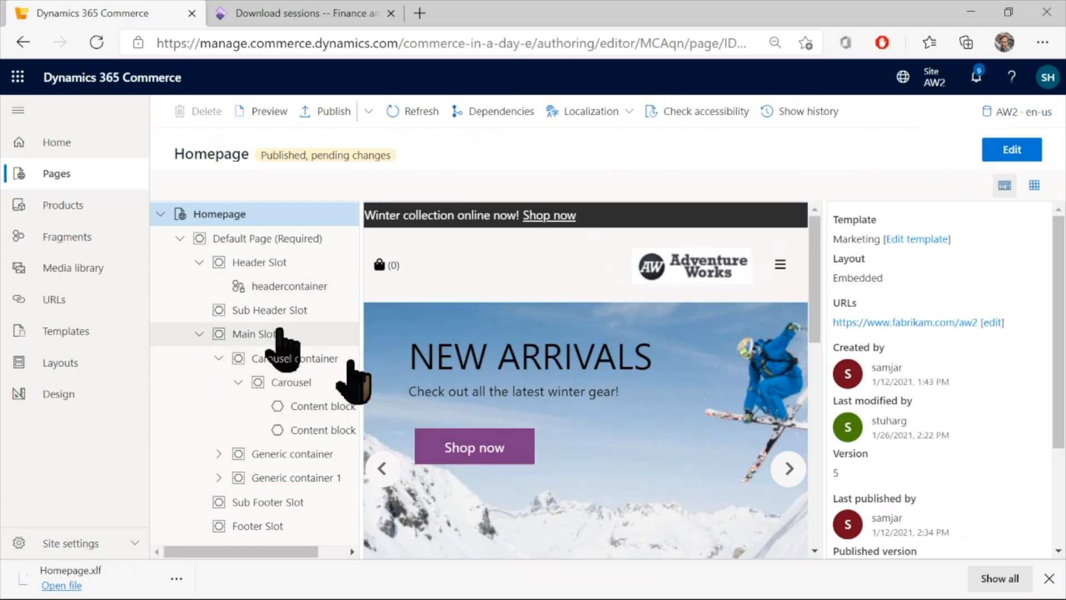
pyautogui.click(272, 286)
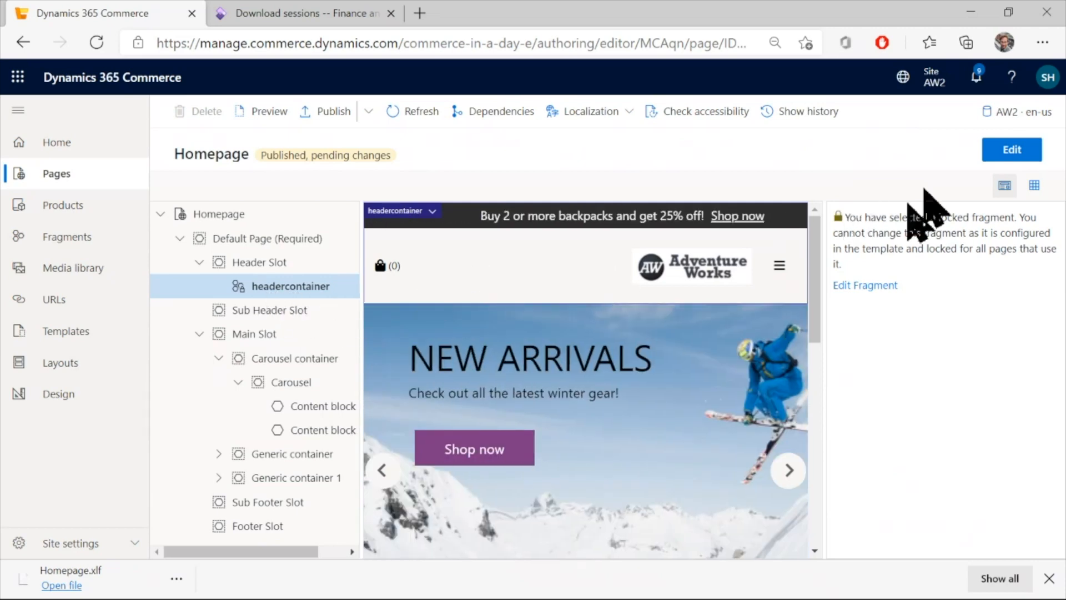
# Switch the Homepage to the es locale to compare its header with the English variant.
pyautogui.click(1019, 112)
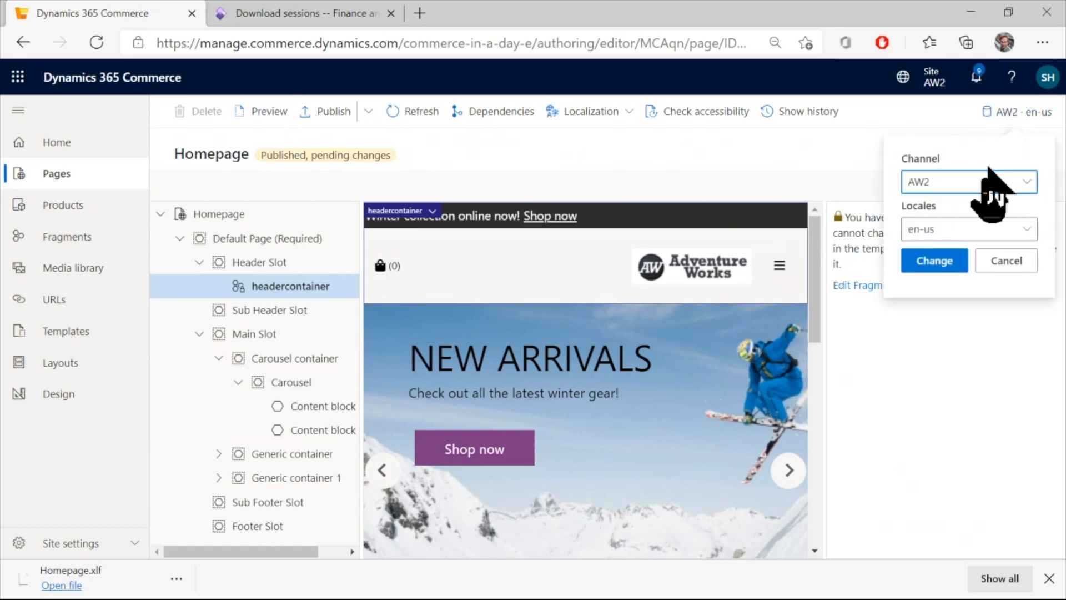
pyautogui.click(968, 229)
pyautogui.click(919, 282)
pyautogui.click(927, 266)
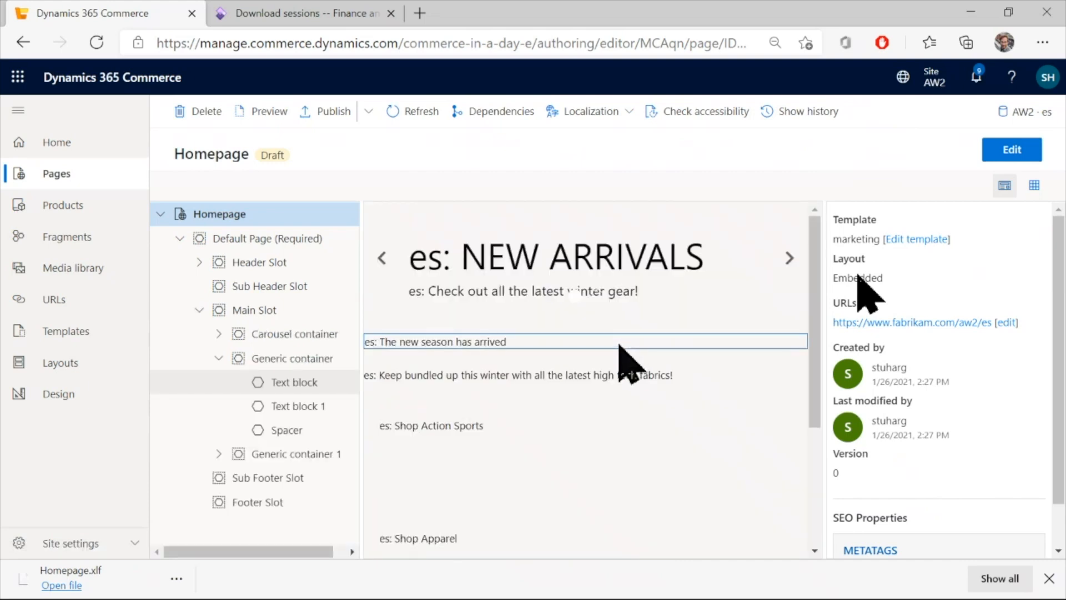
# Return the Homepage to the en-us locale and open its headercontainer fragment in the fragment editor.
pyautogui.click(1018, 112)
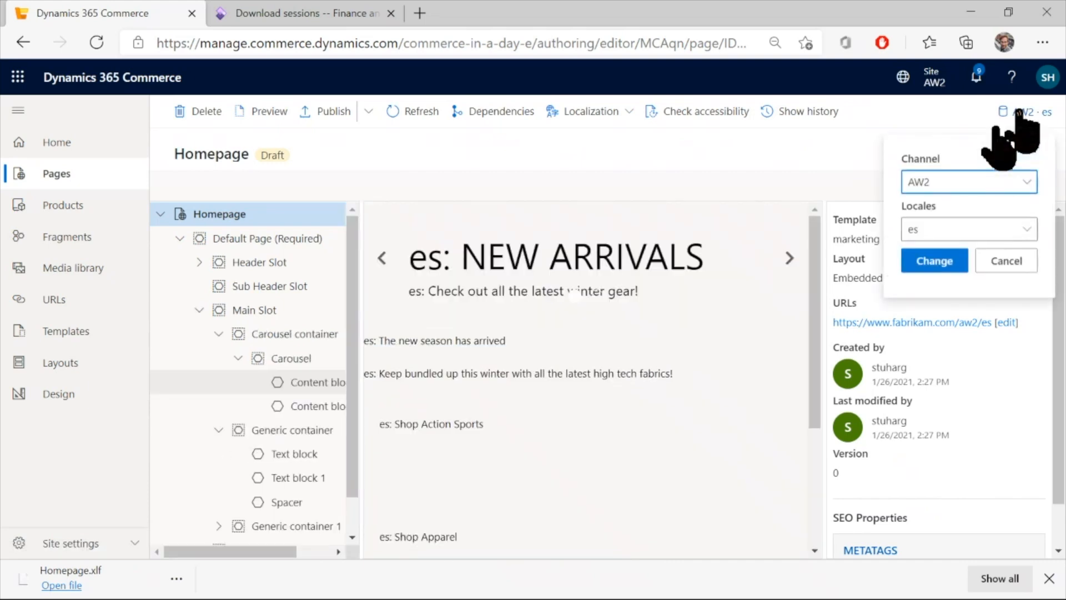
pyautogui.click(957, 231)
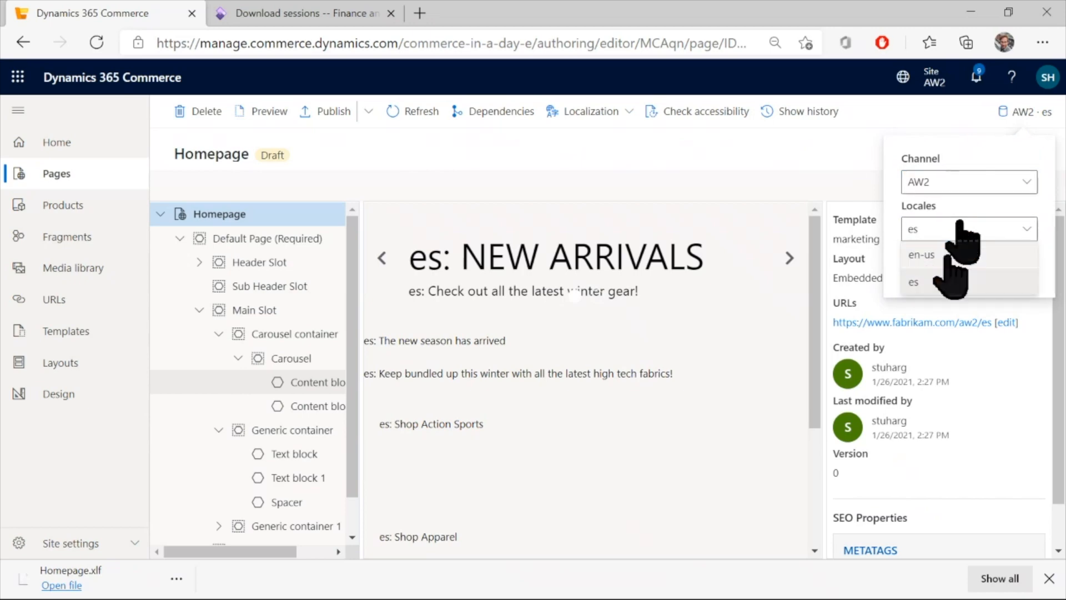
pyautogui.click(935, 276)
pyautogui.click(930, 263)
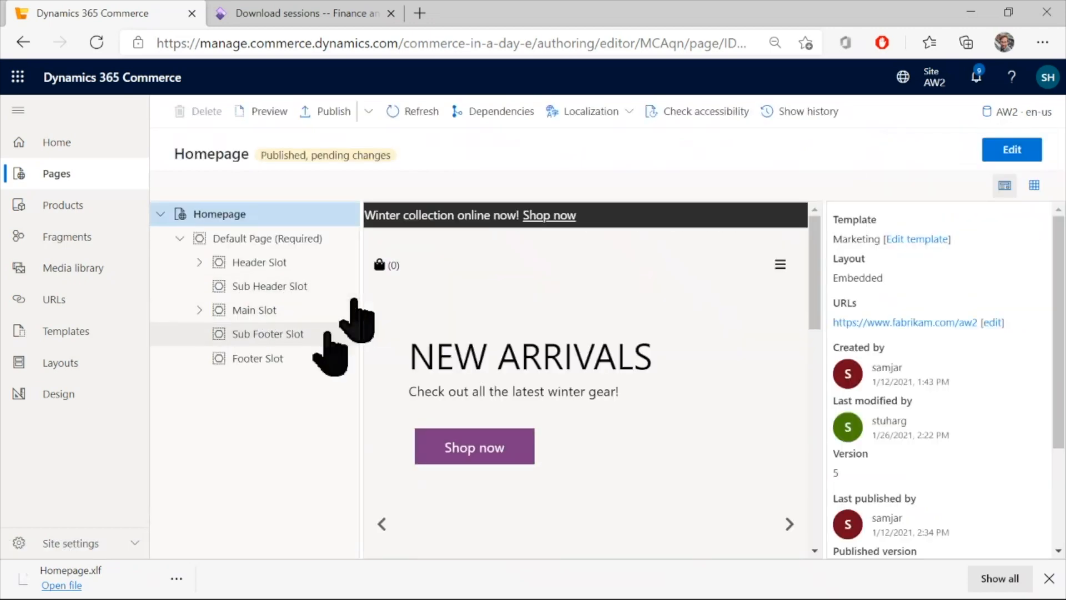
pyautogui.click(199, 262)
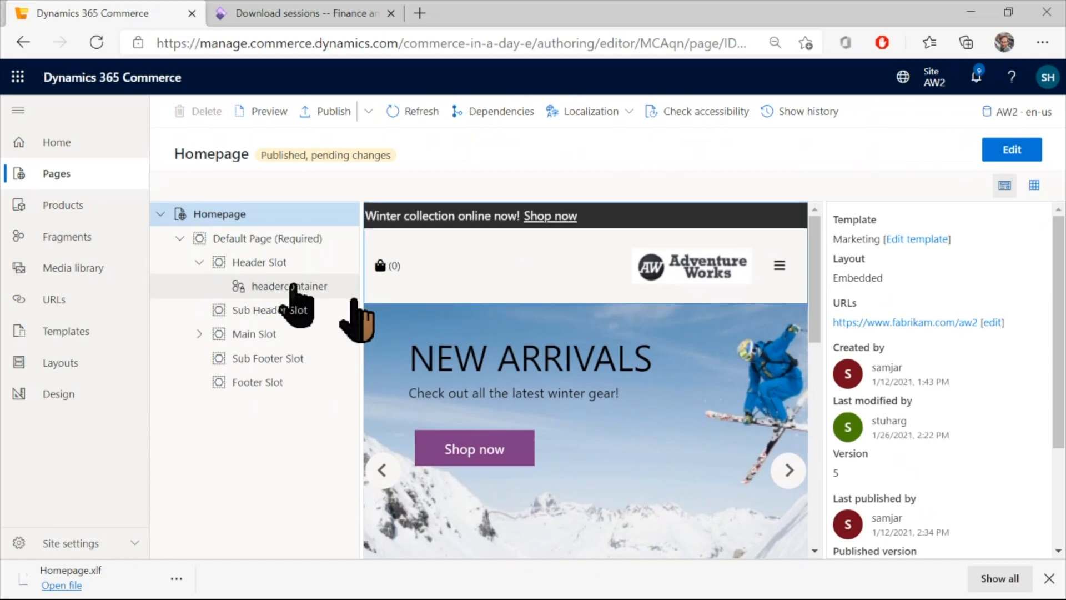
pyautogui.click(291, 286)
pyautogui.click(861, 286)
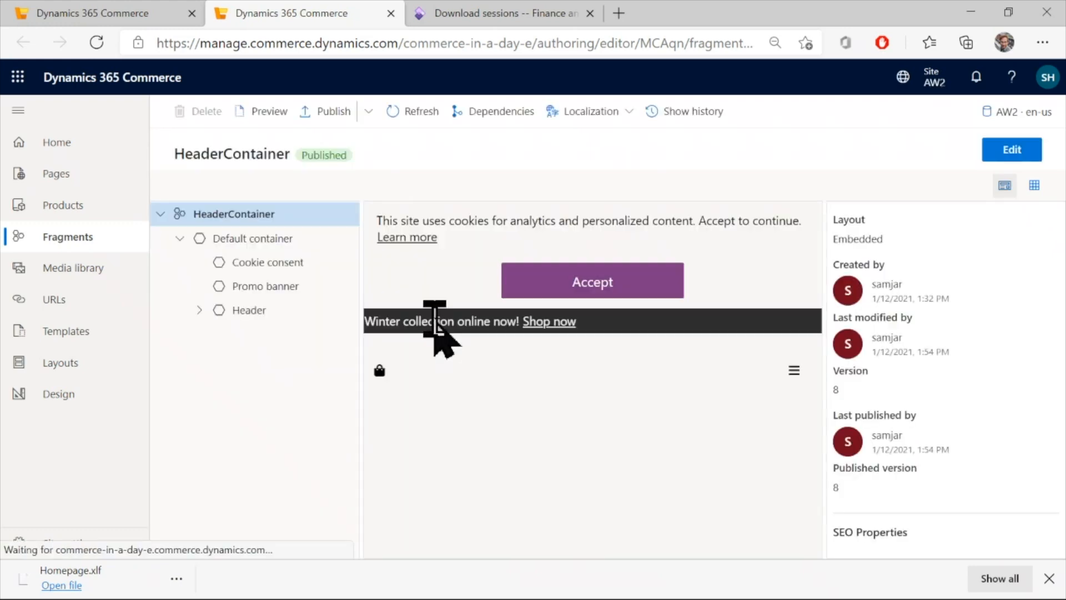
# Export the HeaderContainer fragment as XLIFF and select HeaderContainer.xlf in the Downloads folder.
pyautogui.click(625, 123)
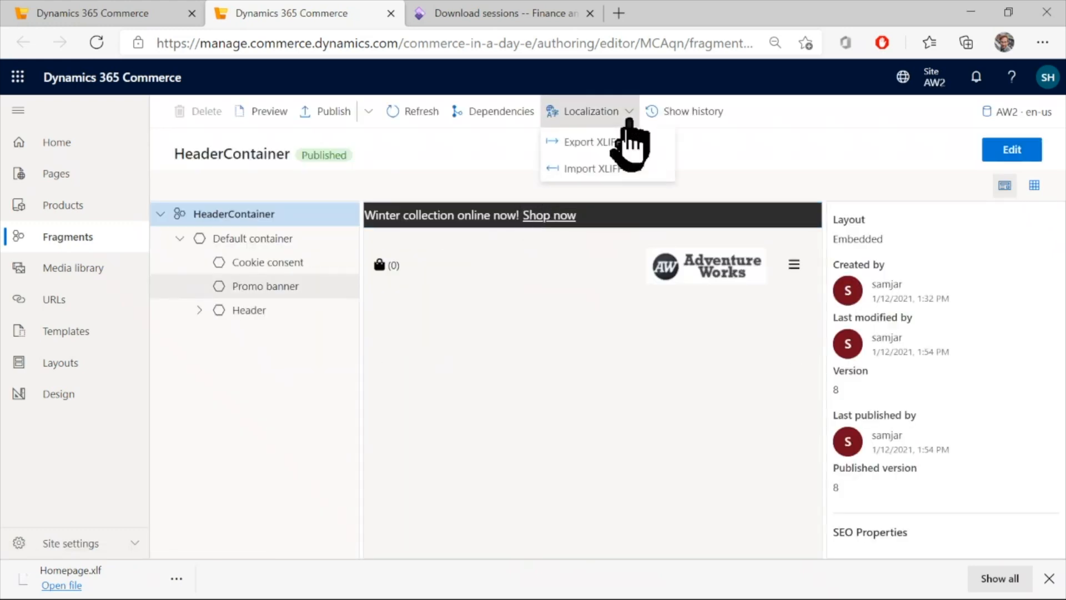
pyautogui.click(594, 169)
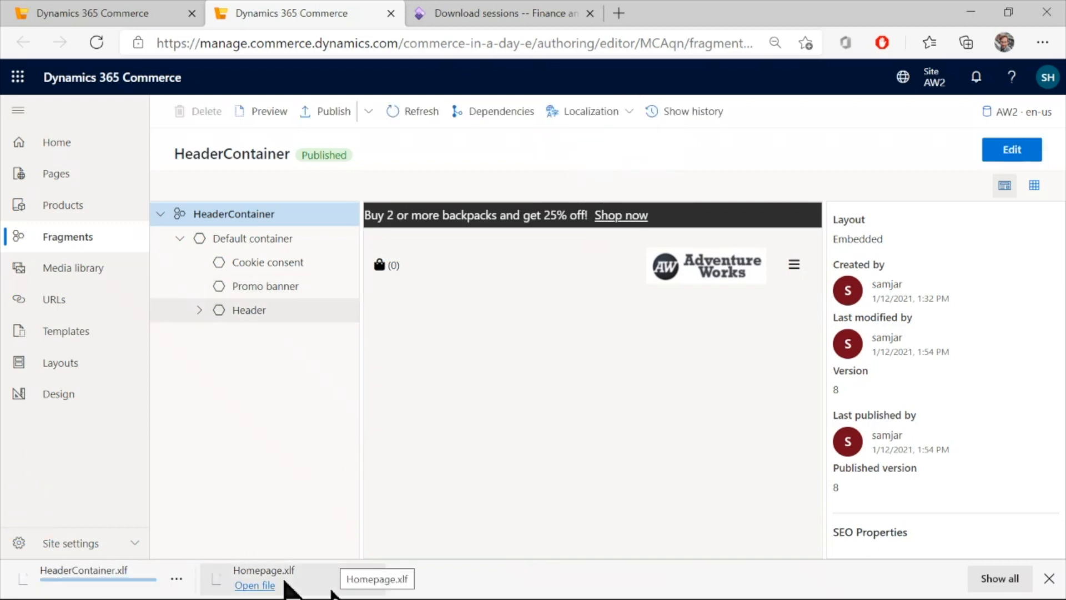
pyautogui.hotkey('alt', 'Tab')
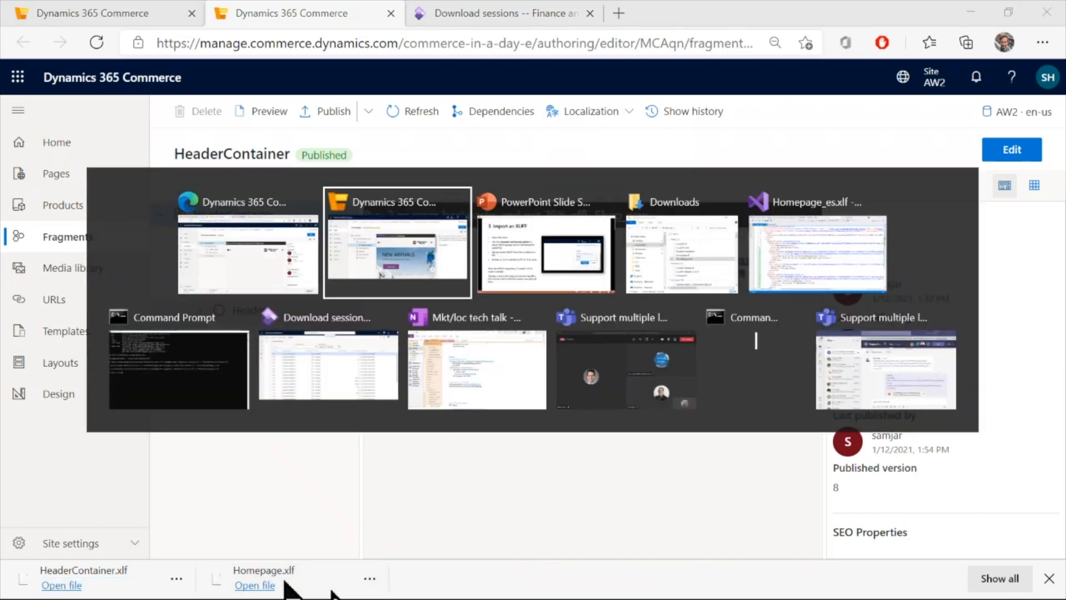
pyautogui.hotkey('alt', 'Tab')
pyautogui.hotkey('alt', 'Tab')
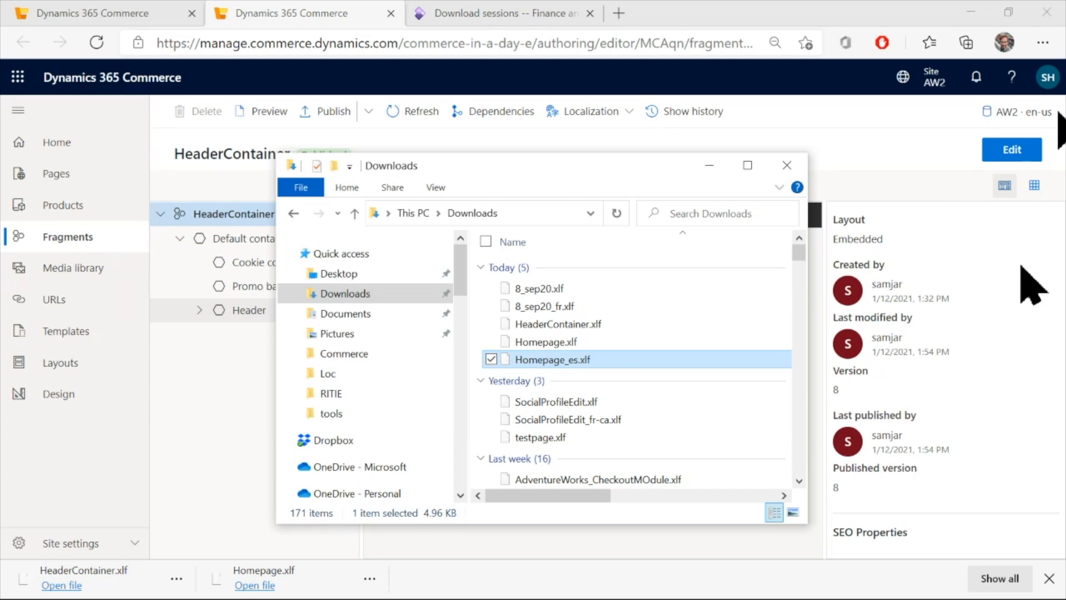
pyautogui.click(567, 326)
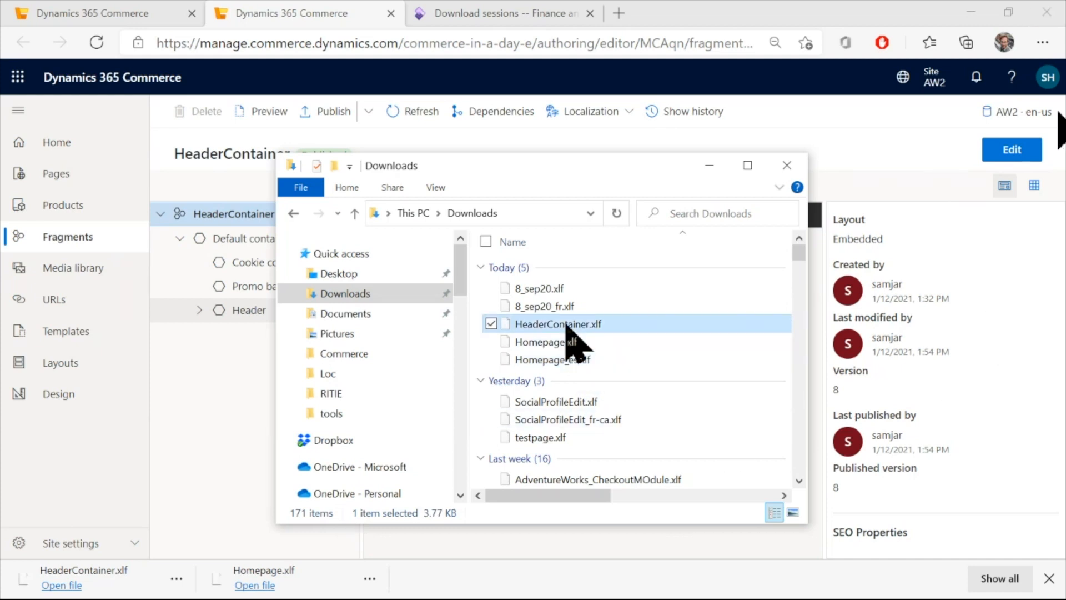
# In Command Prompt, run .dotnet\tools\nxslt2.exe "Downloads\HeaderContainer.xlf" language=es .dotnet\tools\localize.xslt -o "Downloads\HeaderContainer_es.xlf".
pyautogui.hotkey('alt', 'Tab')
pyautogui.hotkey('alt', 'Tab')
pyautogui.hotkey('alt', 'Tab')
pyautogui.hotkey('alt', 'Tab')
pyautogui.hotkey('alt', 'Tab')
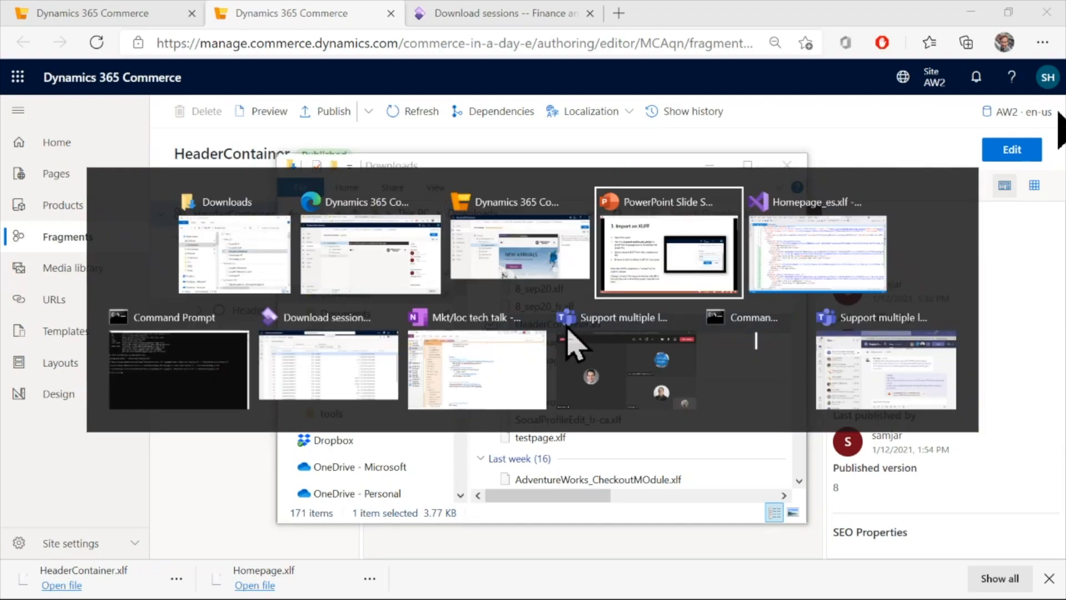
pyautogui.press('Up')
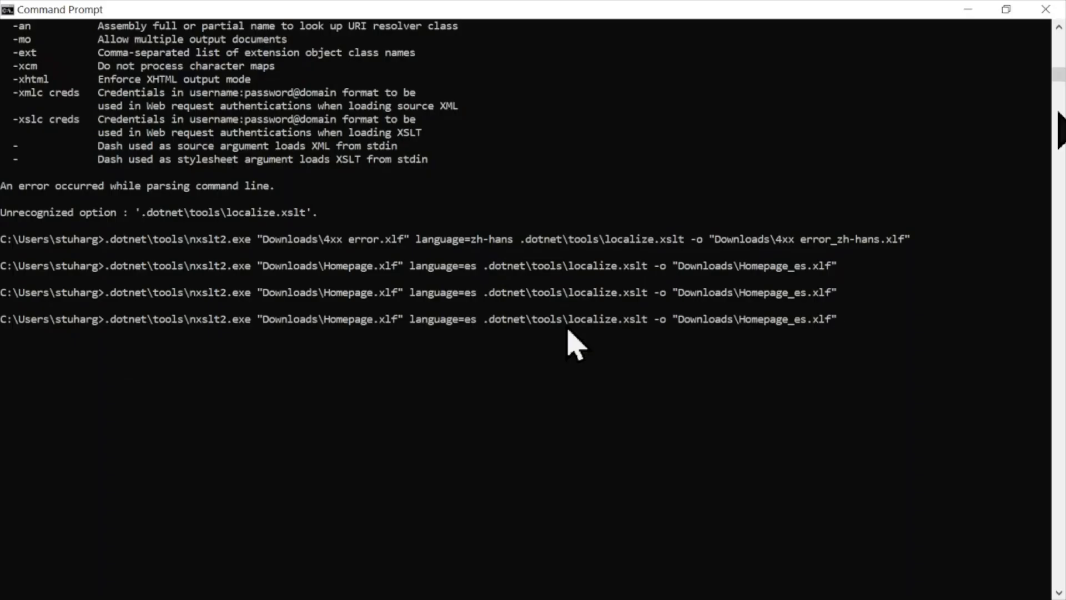
pyautogui.press('Up')
pyautogui.press('Up')
pyautogui.press('Up')
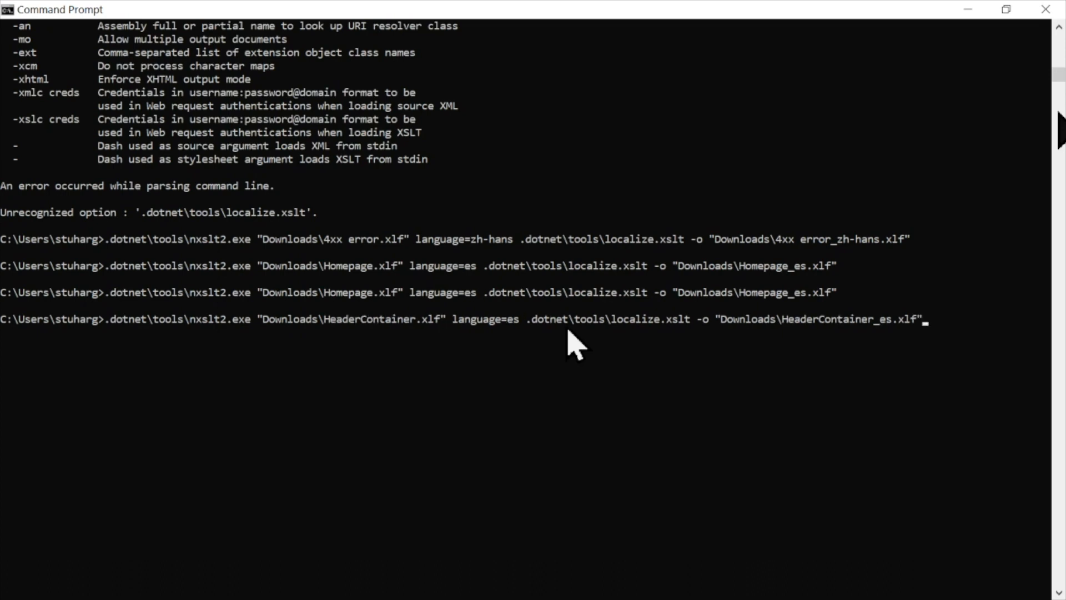
pyautogui.press('Return')
# Open HeaderContainer_es.xlf from the Downloads folder in Visual Studio and format the document into indented lines.
pyautogui.hotkey('alt', 'Tab')
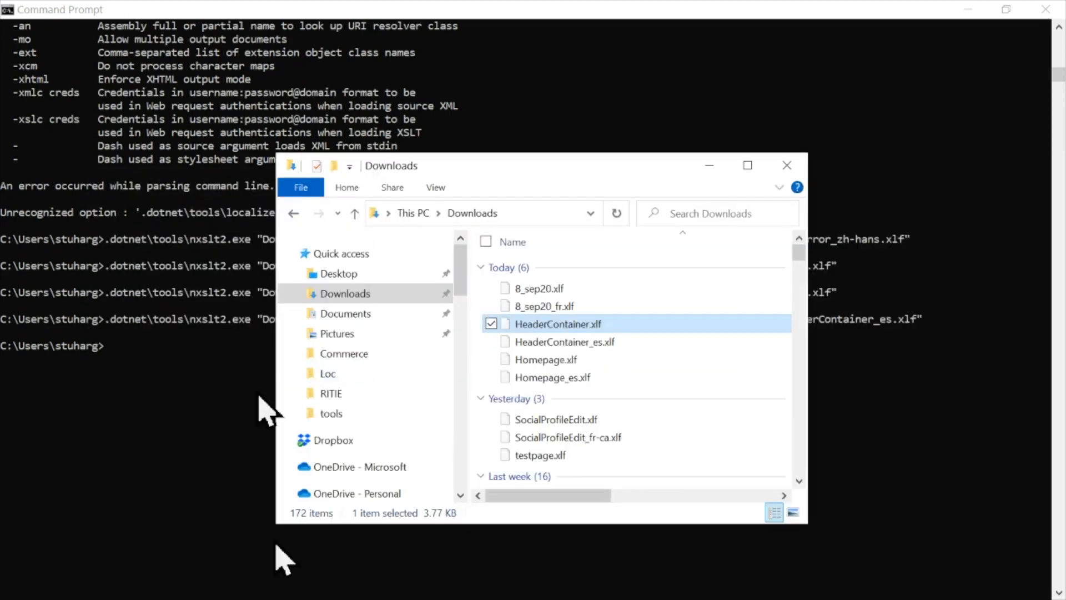
pyautogui.click(550, 380)
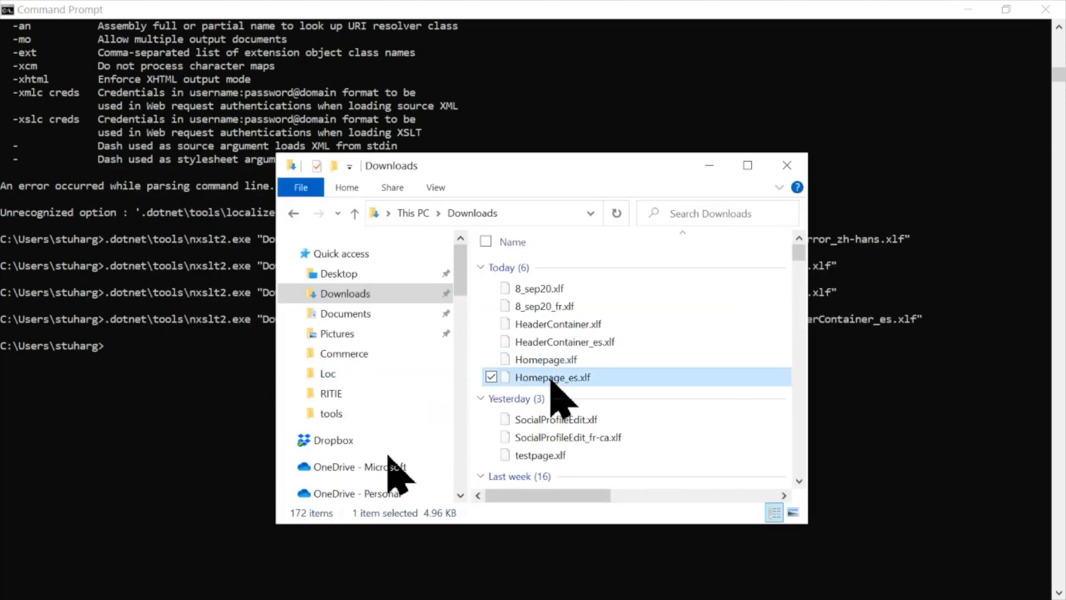
pyautogui.hotkey('alt', 'Tab')
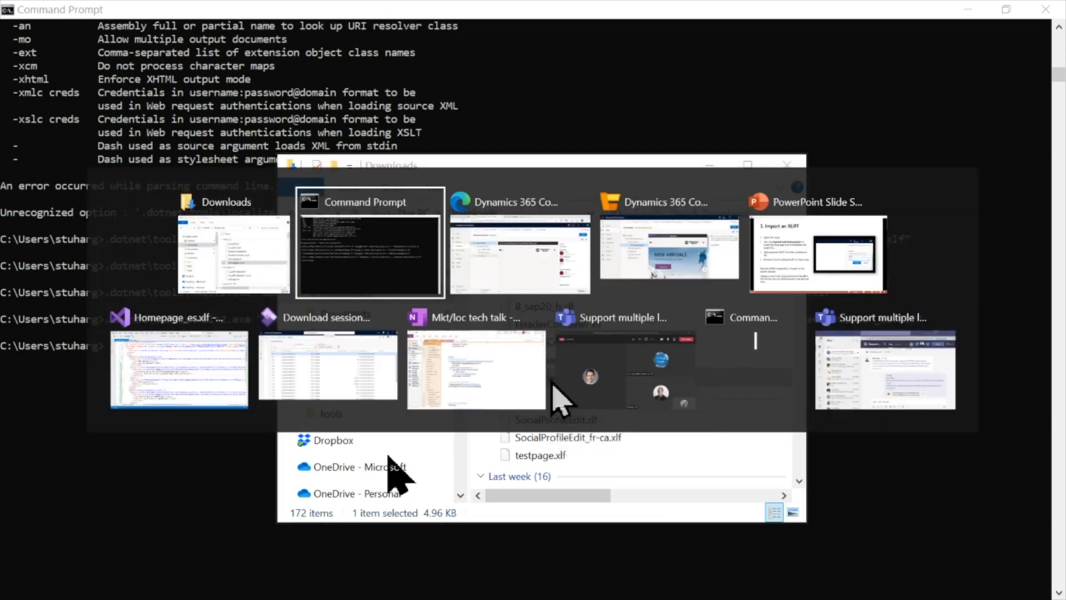
pyautogui.press('Tab')
pyautogui.press('Tab')
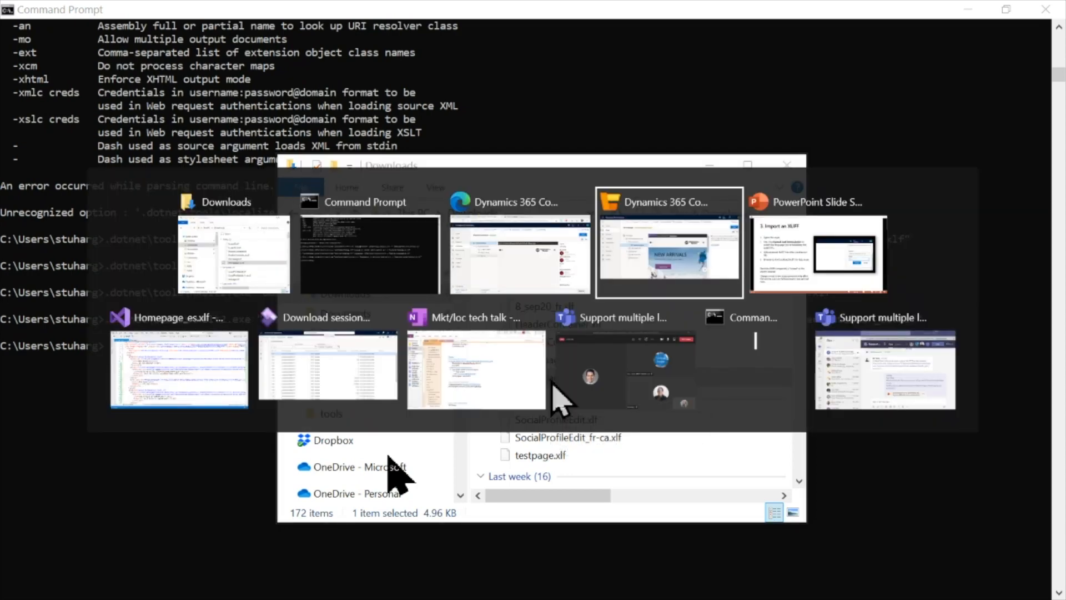
pyautogui.hotkey('alt', 'Tab')
pyautogui.hotkey('alt', 'Tab')
pyautogui.hotkey('alt', 'Tab')
pyautogui.moveTo(545, 378); pyautogui.dragTo(197, 375)
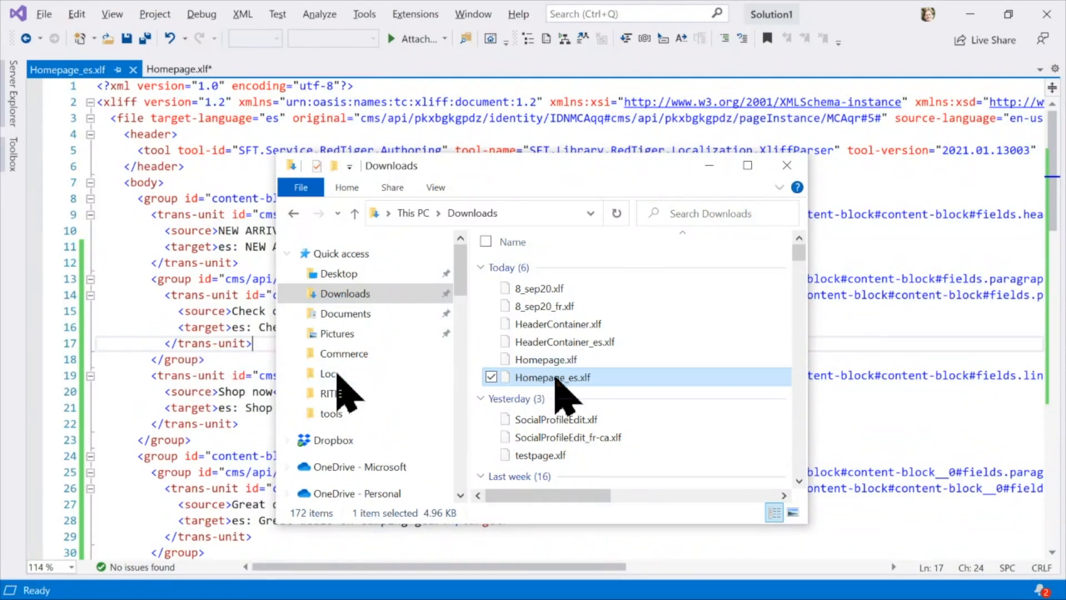
pyautogui.moveTo(552, 377)
pyautogui.mouseDown()
pyautogui.moveTo(299, 383)
pyautogui.moveTo(530, 397)
pyautogui.moveTo(537, 383)
pyautogui.mouseUp()
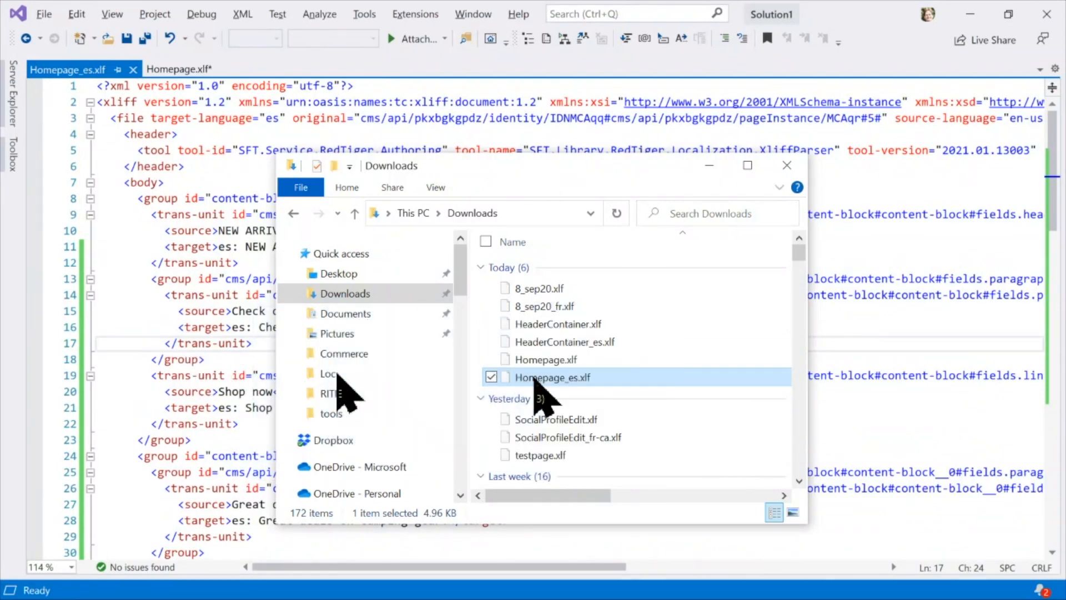
pyautogui.moveTo(543, 345); pyautogui.dragTo(214, 357)
pyautogui.click(215, 357)
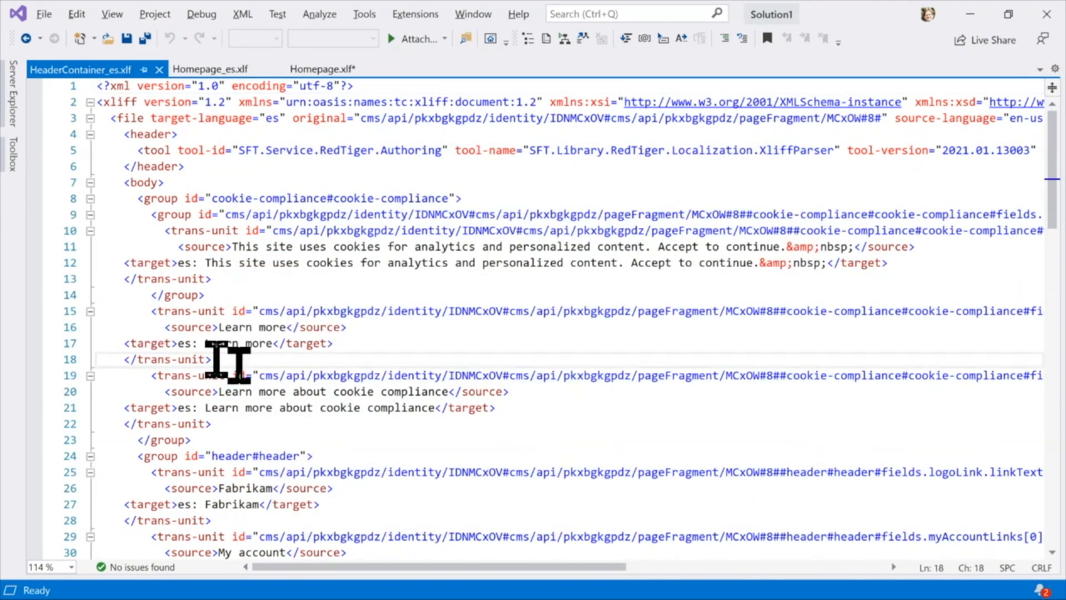
pyautogui.hotkey('ctrl', 'k')
pyautogui.hotkey('ctrl', 'd')
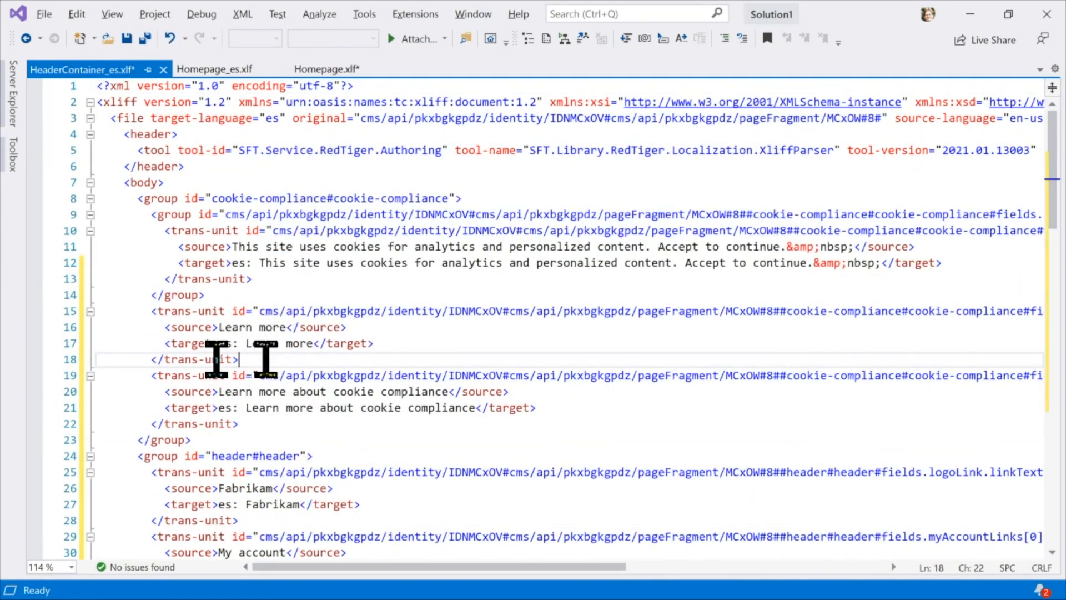
# Check the Spanish localization in HeaderContainer_es.xlf by highlighting the target-language attribute and the cookie notice's target line.
pyautogui.moveTo(151, 123); pyautogui.dragTo(281, 124)
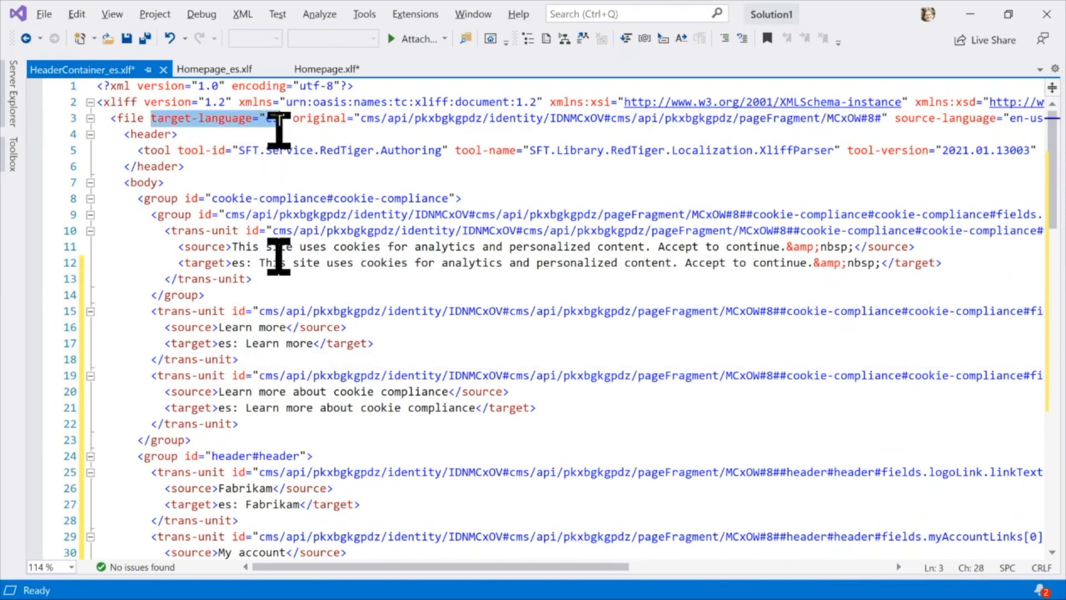
pyautogui.click(279, 261)
pyautogui.click(81, 263)
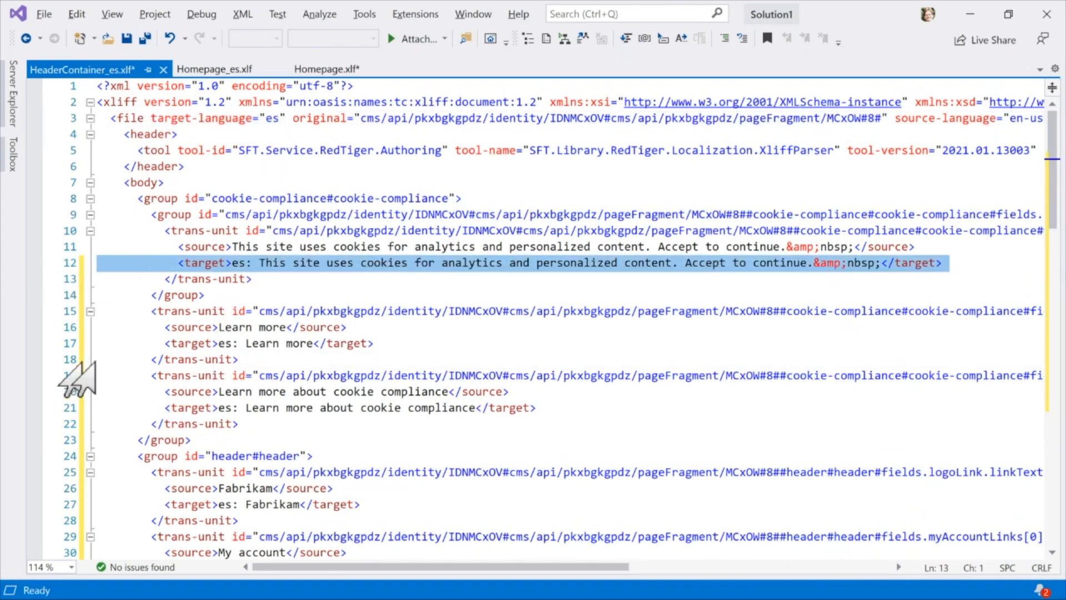
# Review the remaining target lines in HeaderContainer_es.xlf and save the file.
pyautogui.click(75, 408)
pyautogui.click(242, 423)
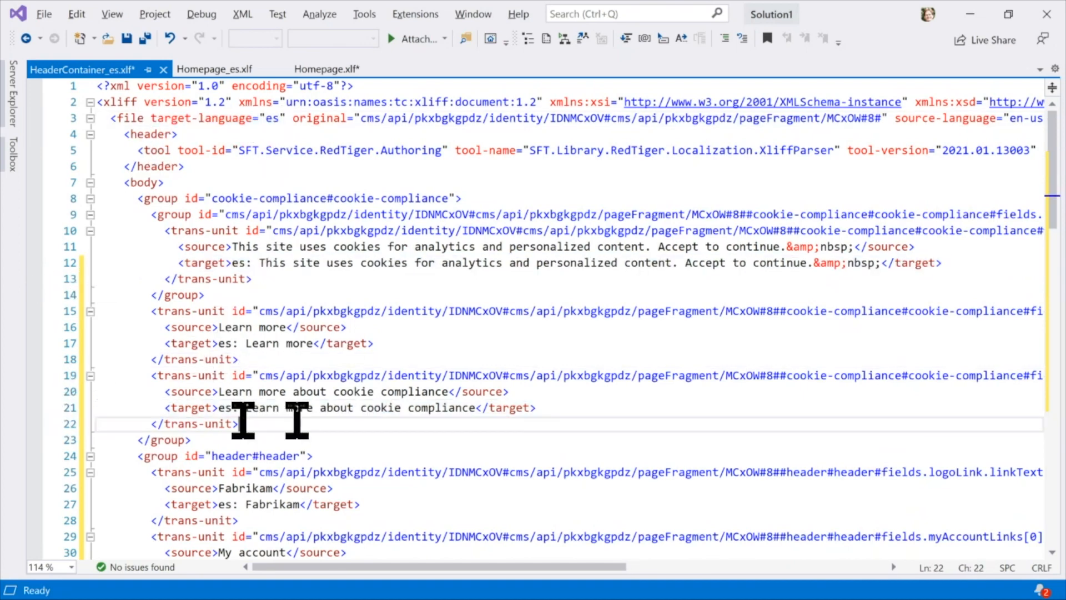
pyautogui.scroll(-4, 296, 417)
pyautogui.scroll(4, 304, 410)
pyautogui.hotkey('ctrl', 's')
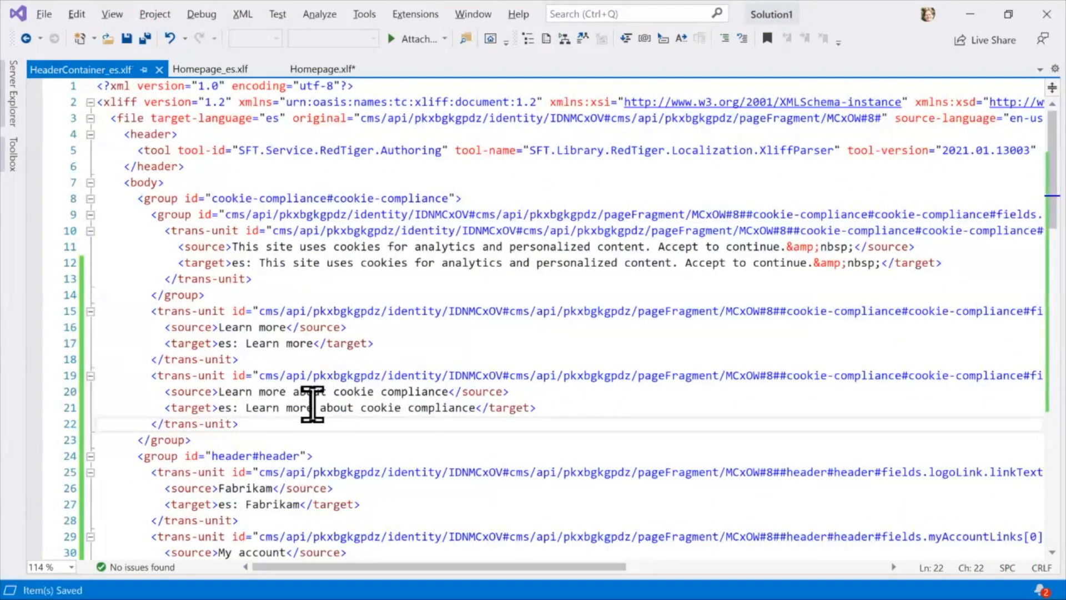
# Switch to Dynamics 365 Commerce in the browser and change the HeaderContainer fragment's locale to es on the AW2 channel.
pyautogui.hotkey('alt', 'Tab')
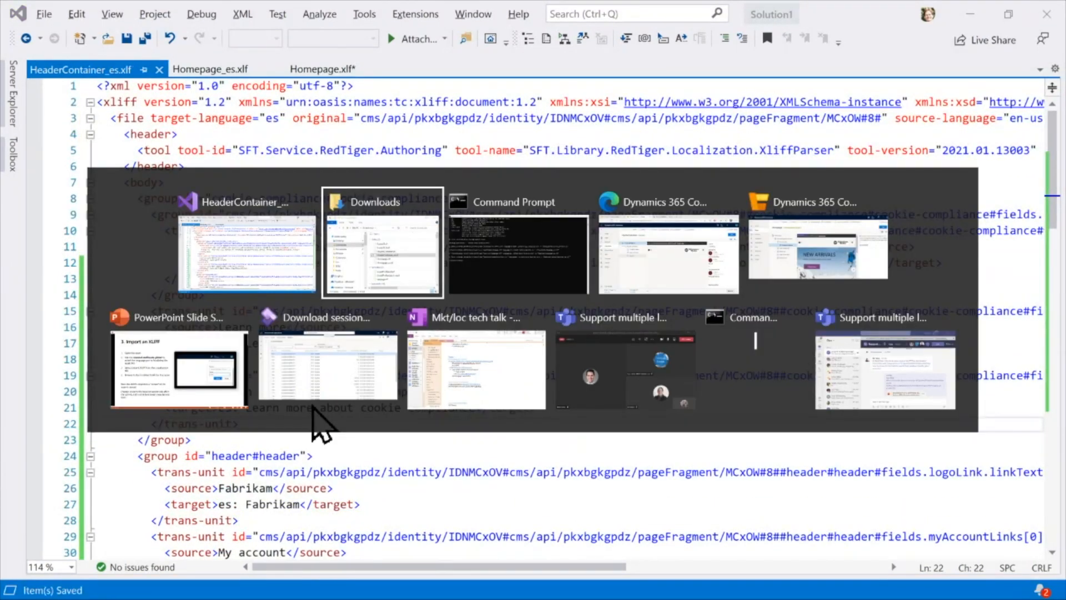
pyautogui.hotkey('alt', 'Tab')
pyautogui.hotkey('alt', 'Tab')
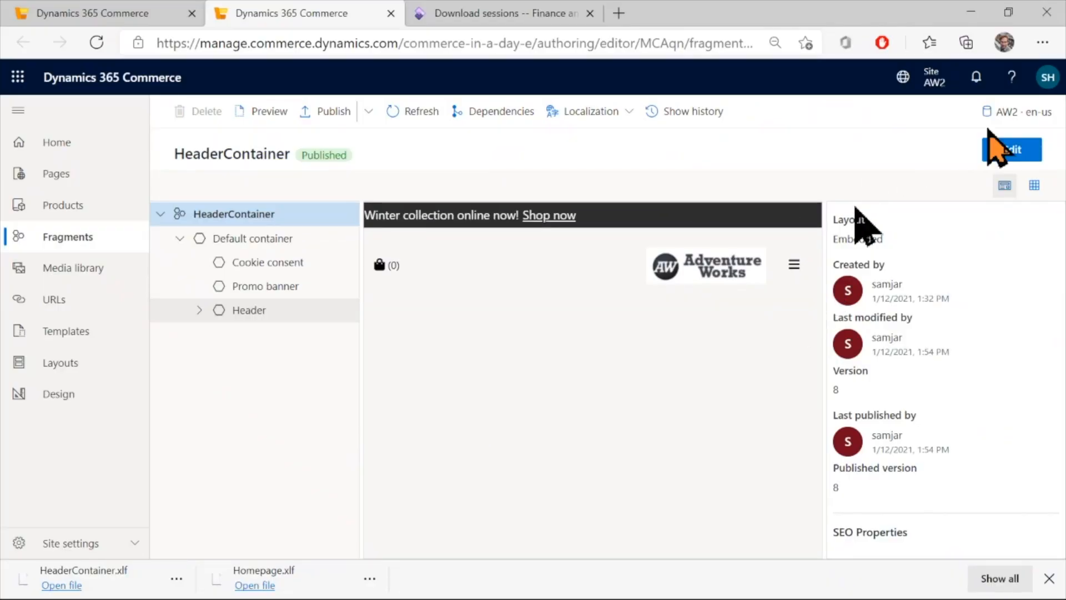
pyautogui.click(1021, 113)
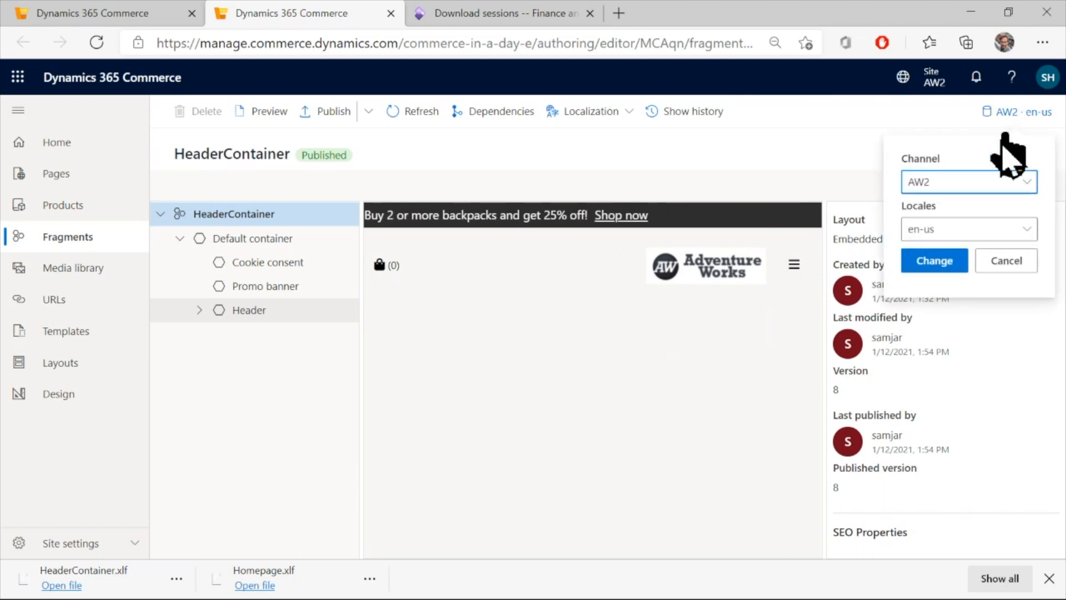
pyautogui.click(950, 233)
pyautogui.click(921, 283)
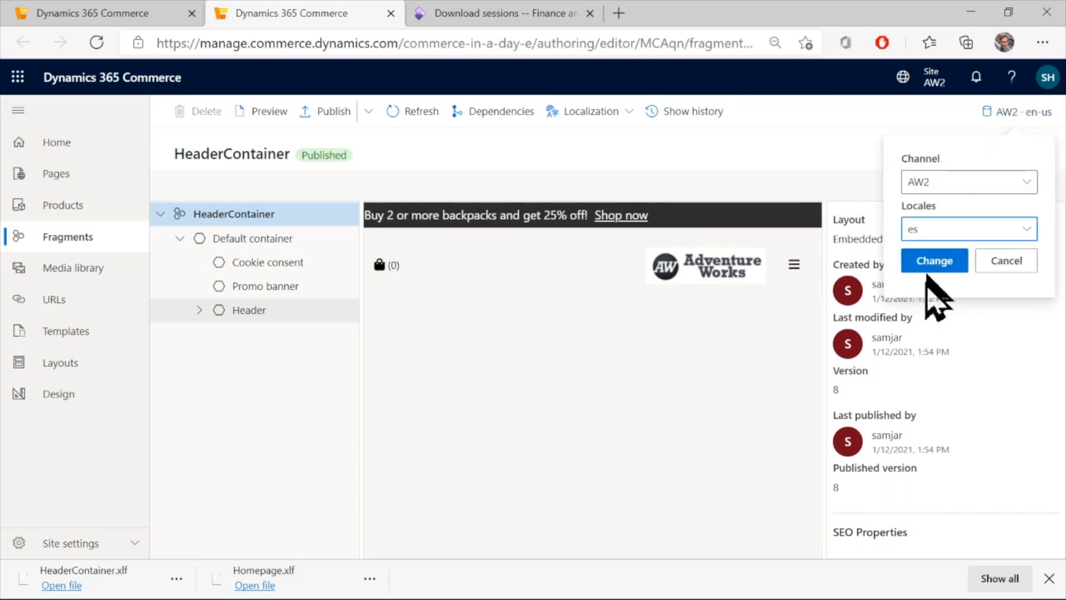
pyautogui.click(930, 264)
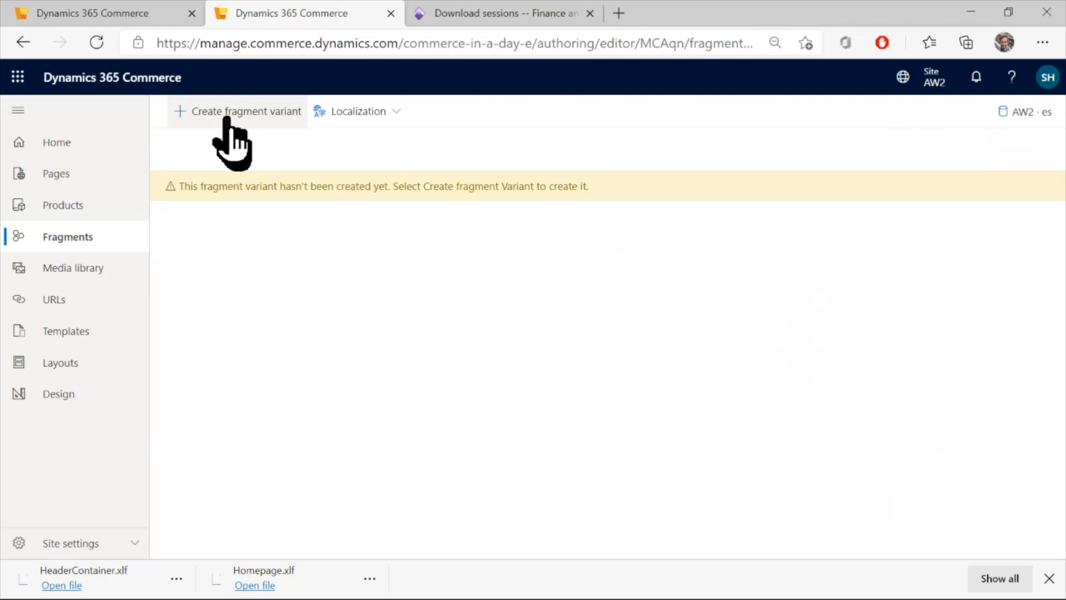
# Create the es variant of the HeaderContainer fragment and finish editing it.
pyautogui.click(244, 111)
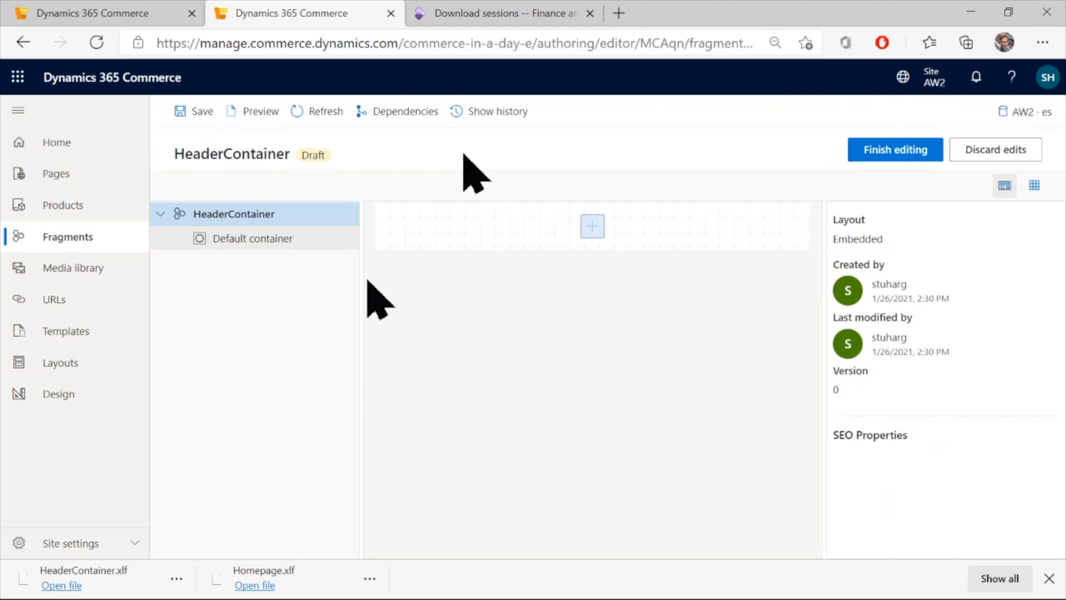
pyautogui.click(894, 160)
pyautogui.click(551, 362)
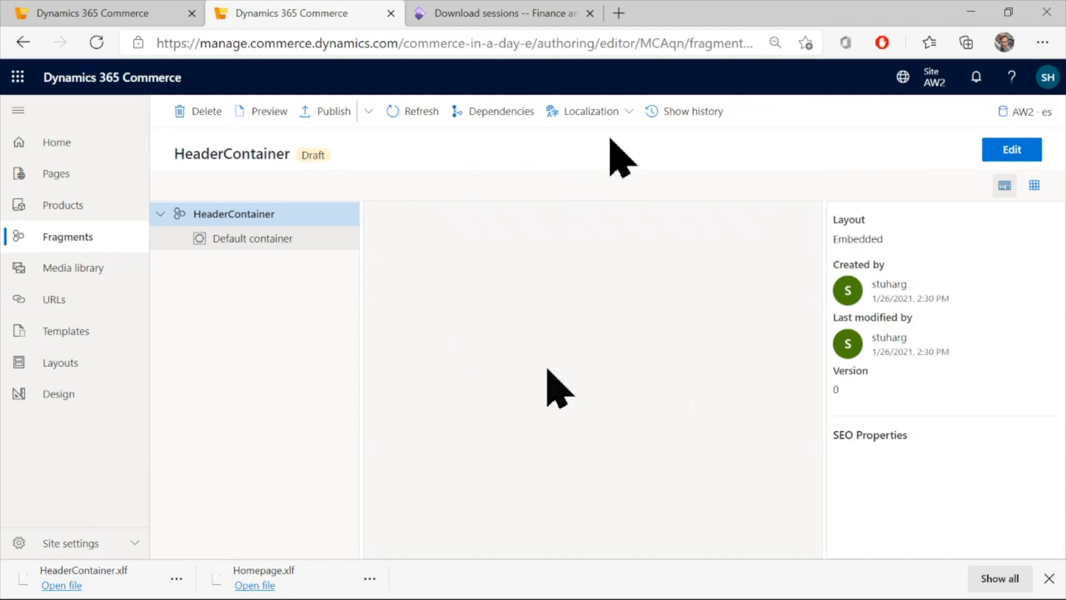
# Import the XLIFF file HeaderContainer_es.xlf from the Downloads folder into the es HeaderContainer fragment.
pyautogui.click(631, 114)
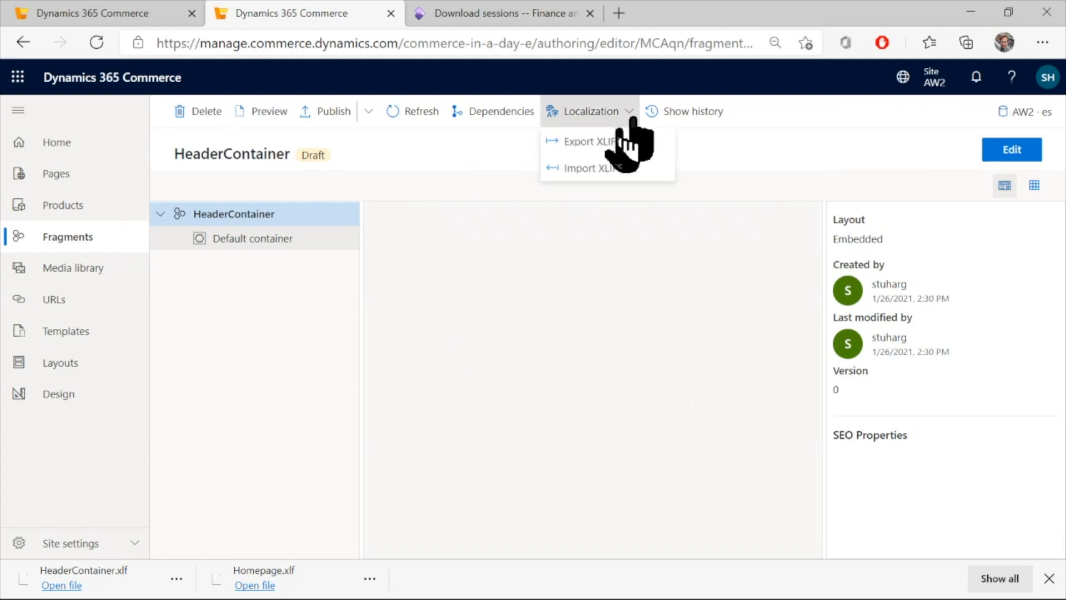
pyautogui.click(587, 168)
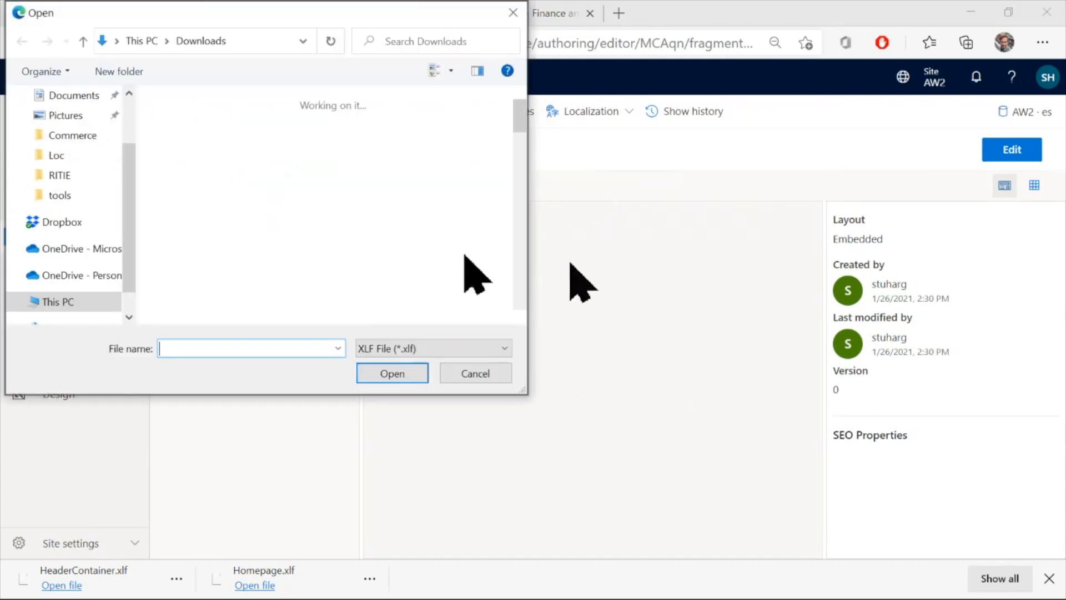
pyautogui.click(186, 145)
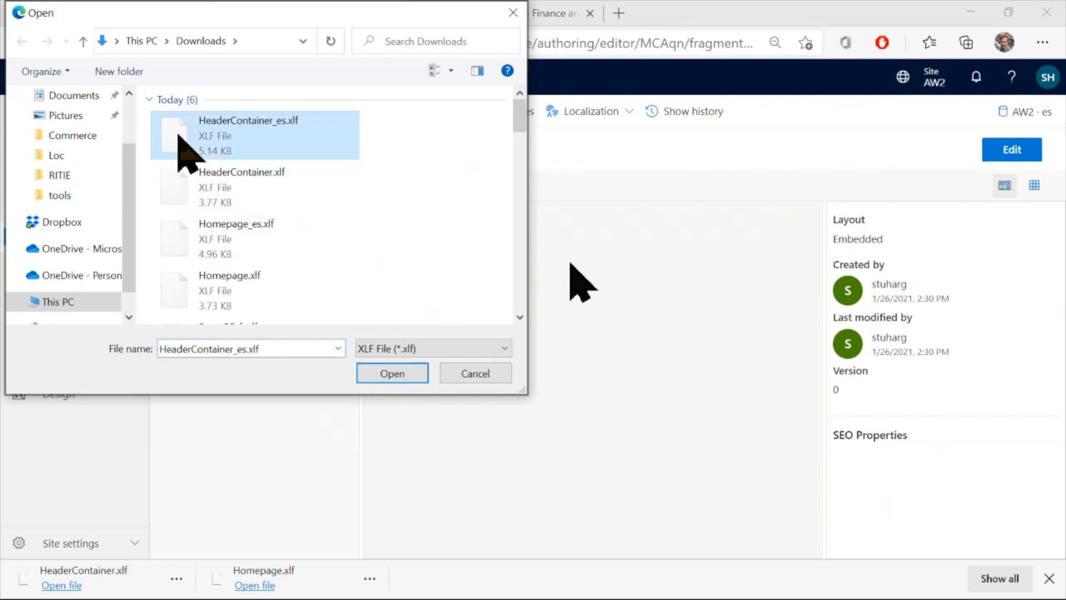
pyautogui.click(387, 372)
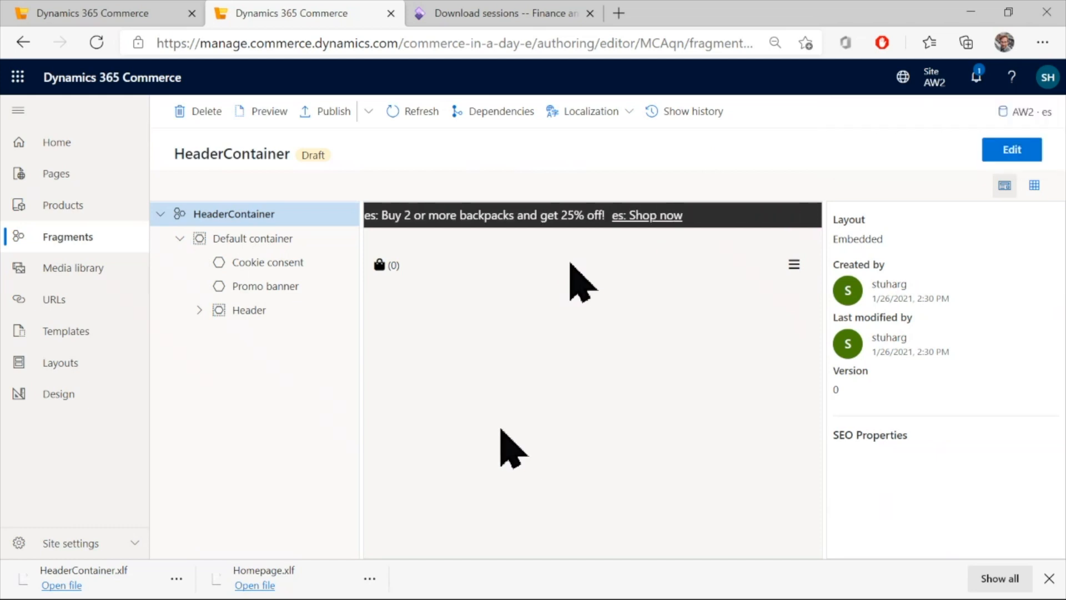
# Open the es Homepage from the site's pages and change its locale to en-us to compare the two versions.
pyautogui.click(56, 176)
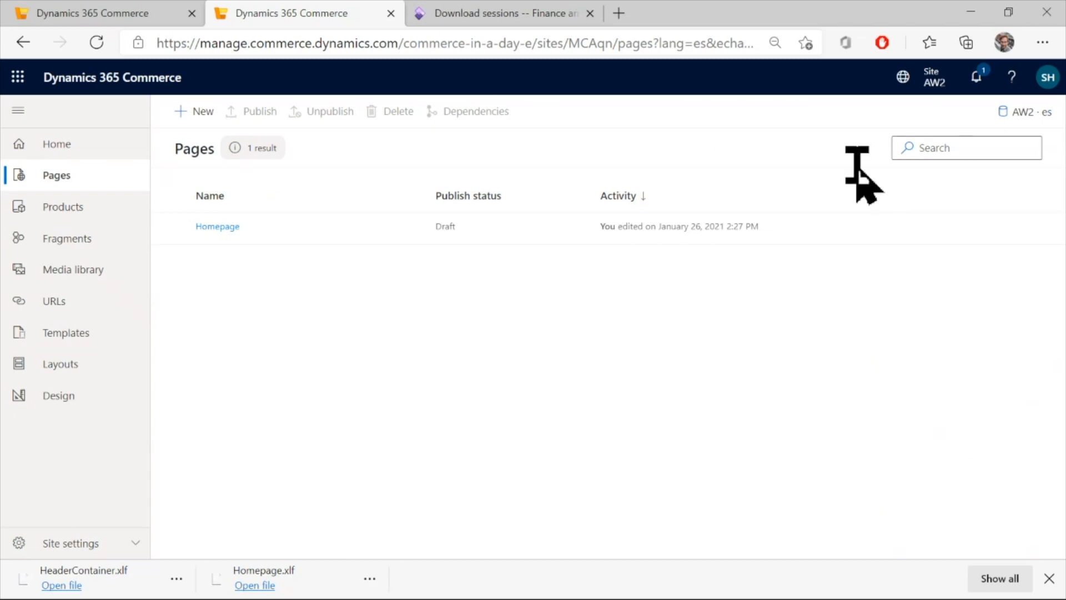
pyautogui.click(214, 227)
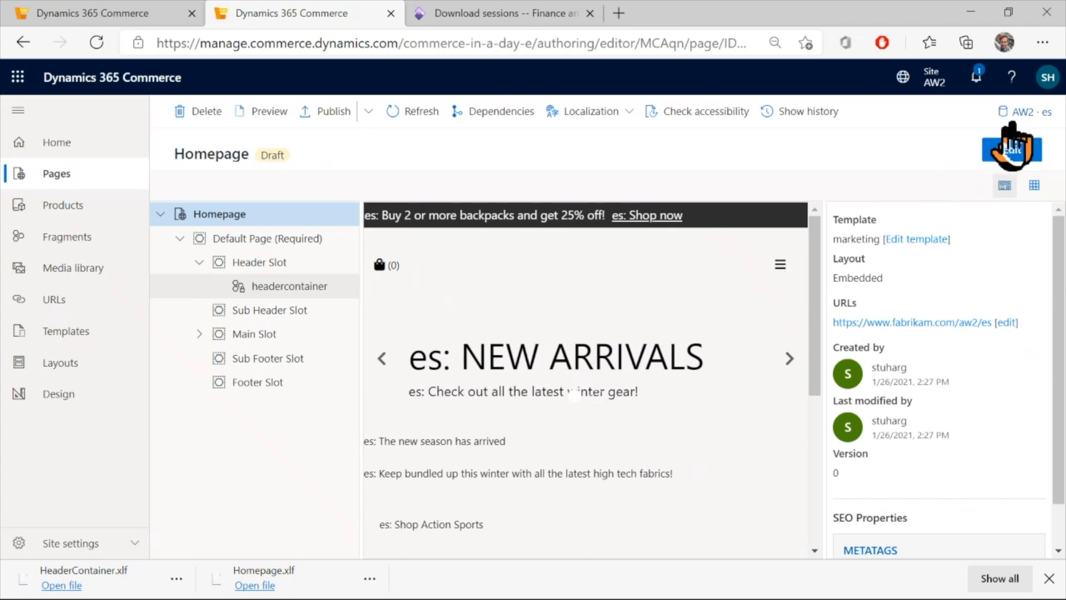
pyautogui.click(1024, 111)
pyautogui.click(945, 230)
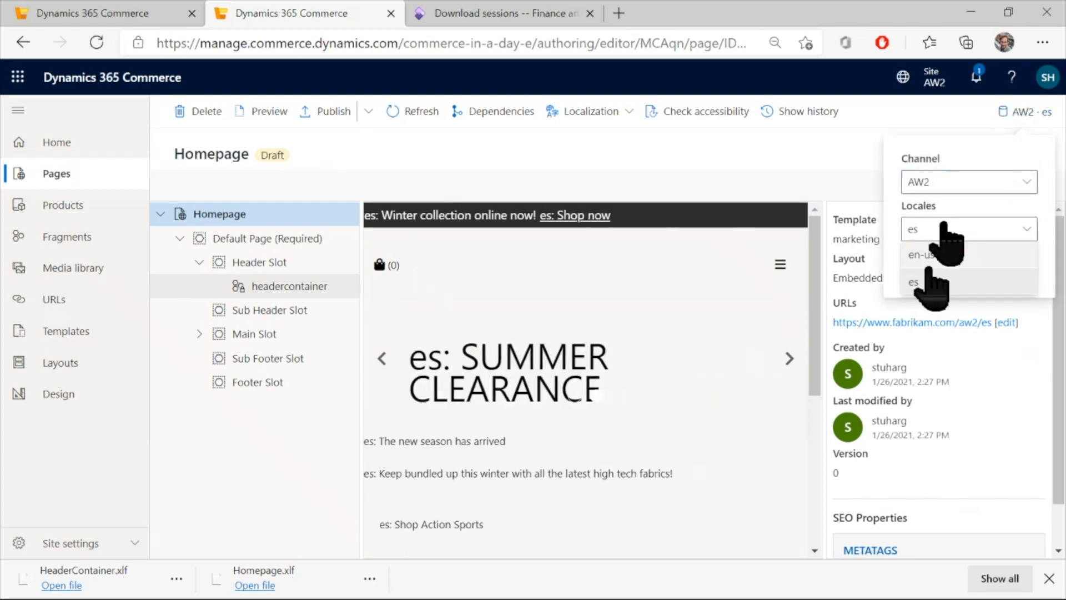
pyautogui.click(928, 280)
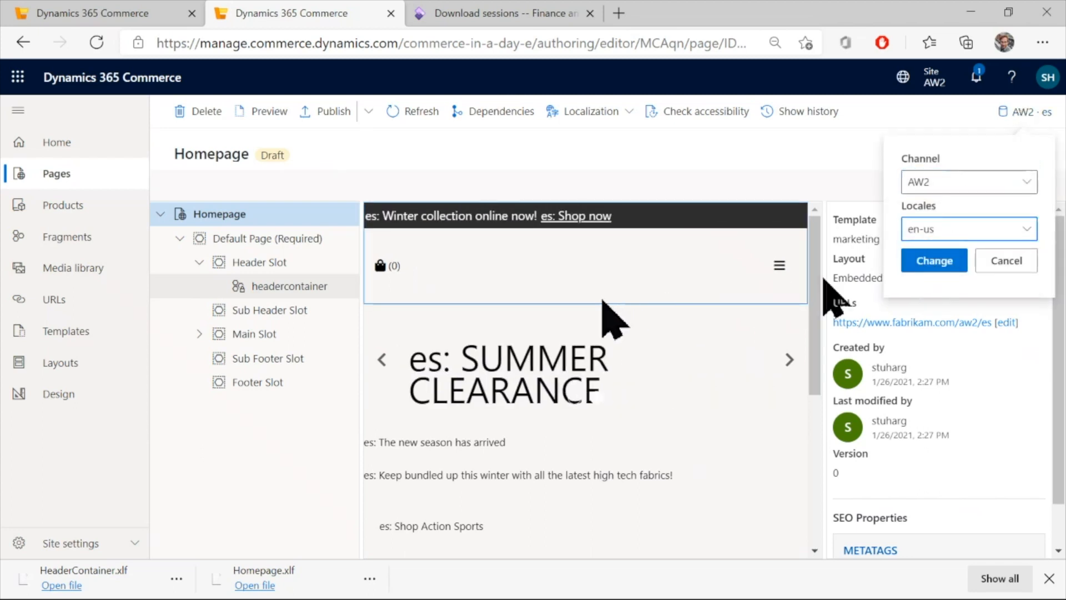
pyautogui.click(924, 265)
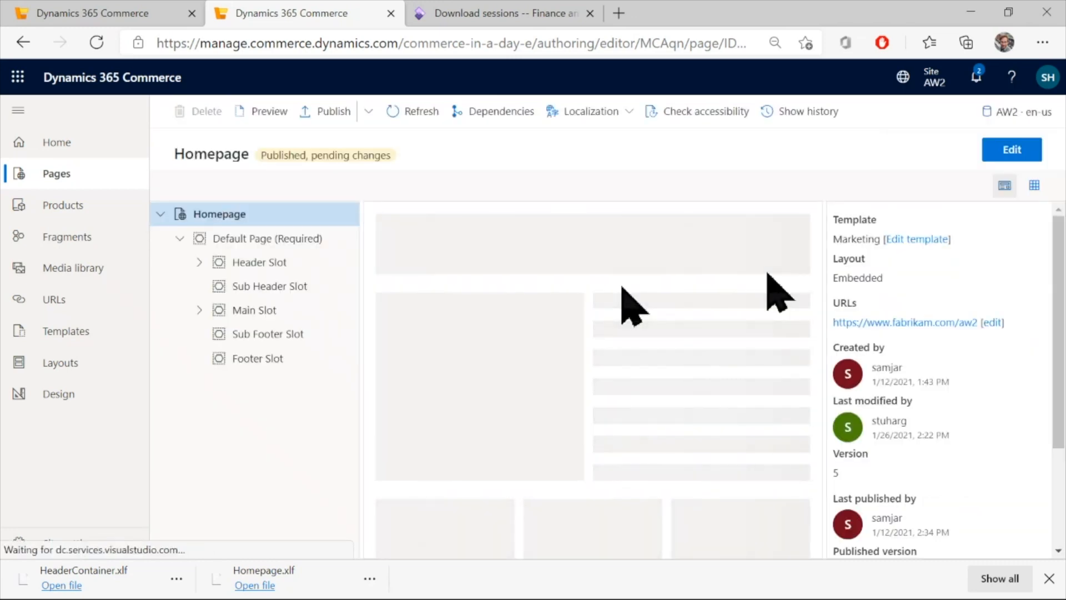
pyautogui.click(624, 305)
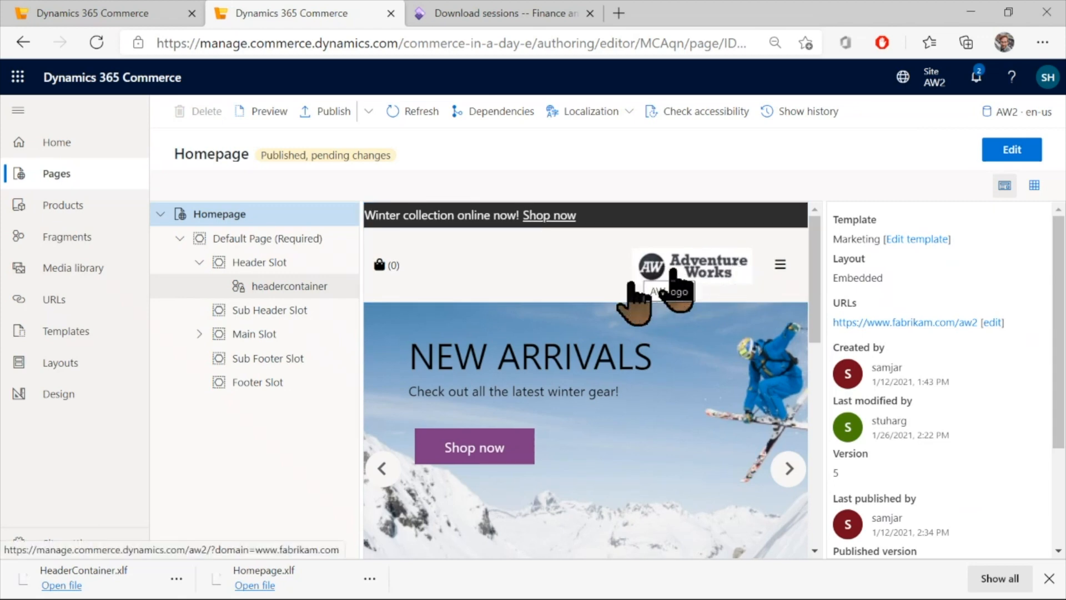
# Change the Homepage's locale back to es to view the Spanish draft.
pyautogui.click(1017, 114)
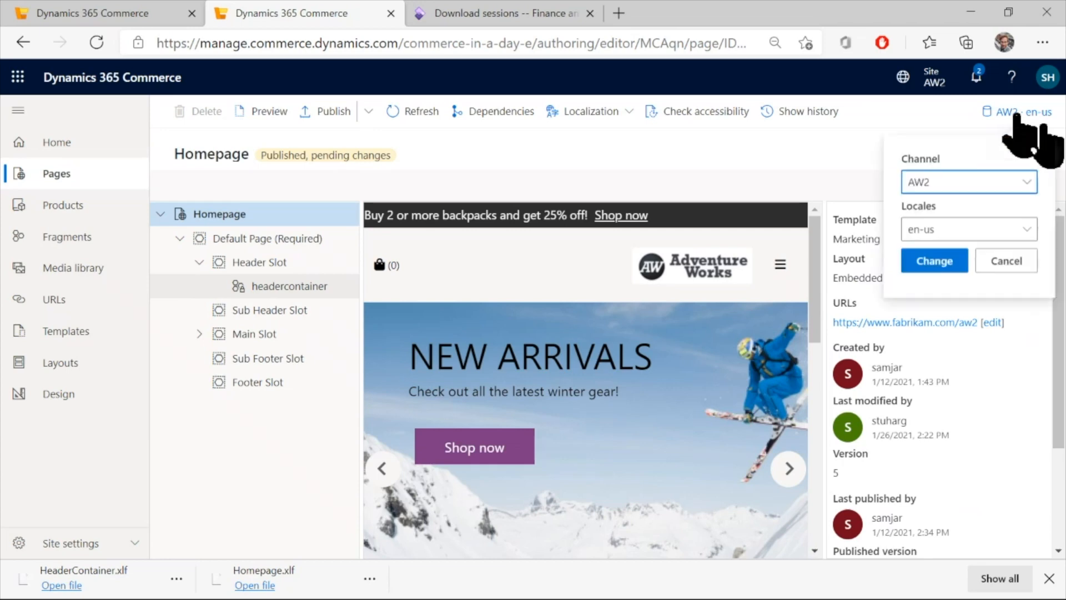
pyautogui.click(947, 230)
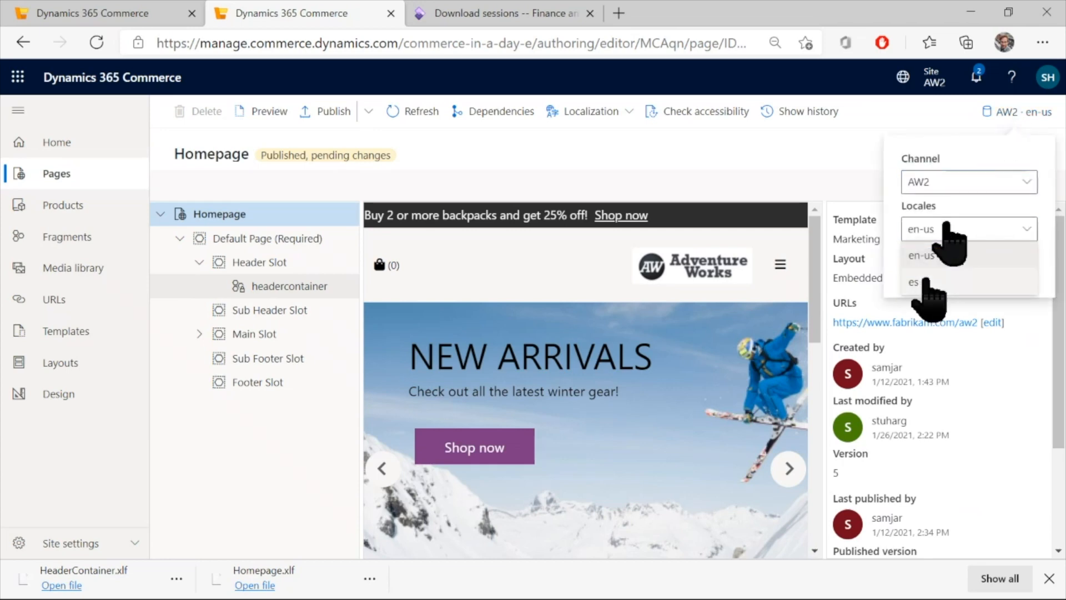
pyautogui.click(923, 284)
pyautogui.click(930, 260)
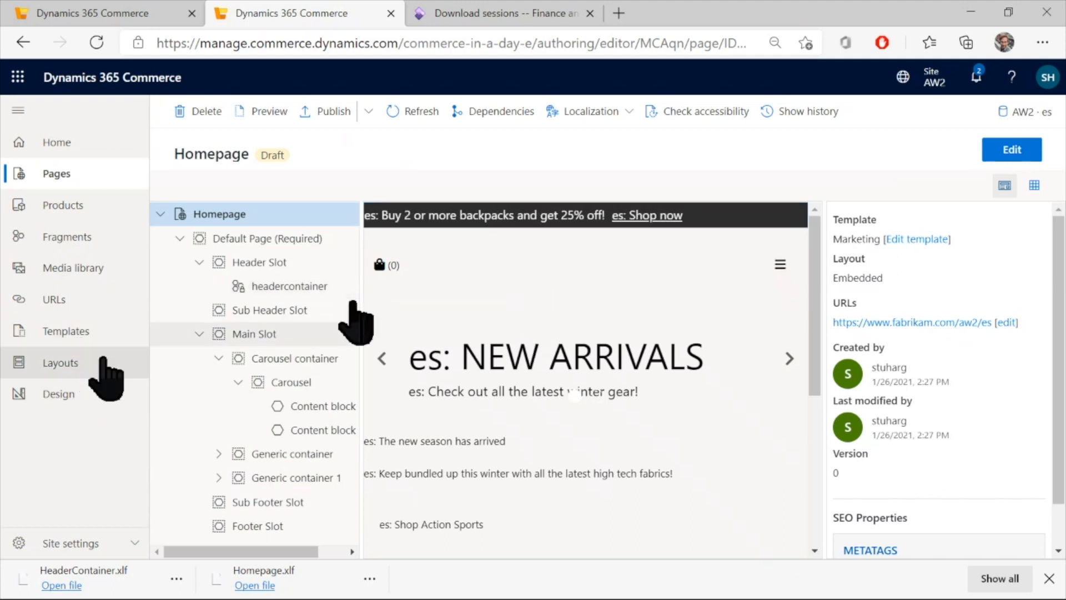
# Check the media library for es assets, filtering by images and returning to all media types.
pyautogui.click(70, 280)
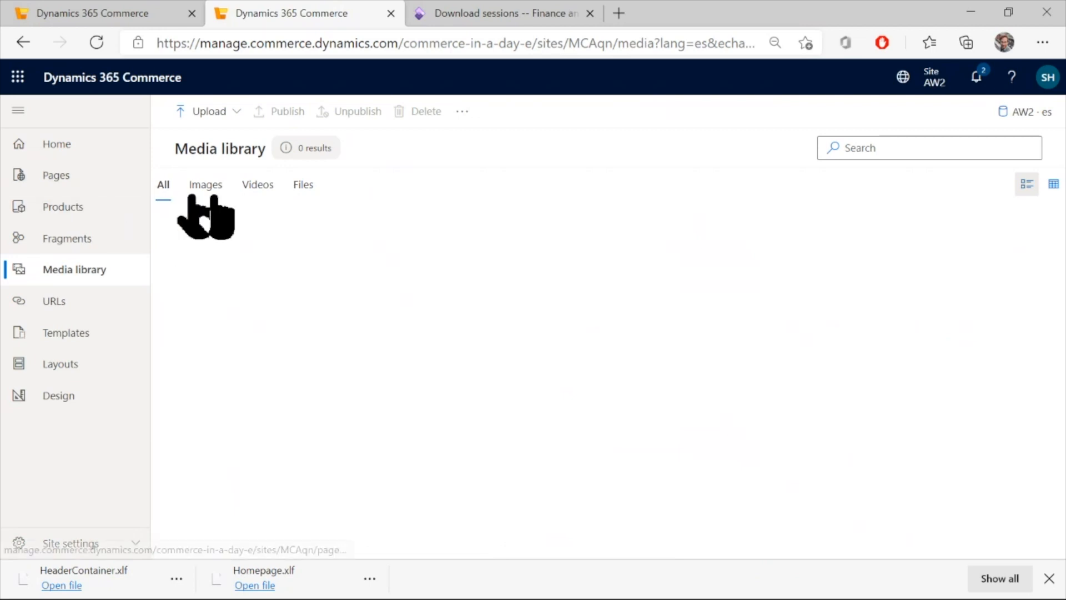
pyautogui.click(210, 187)
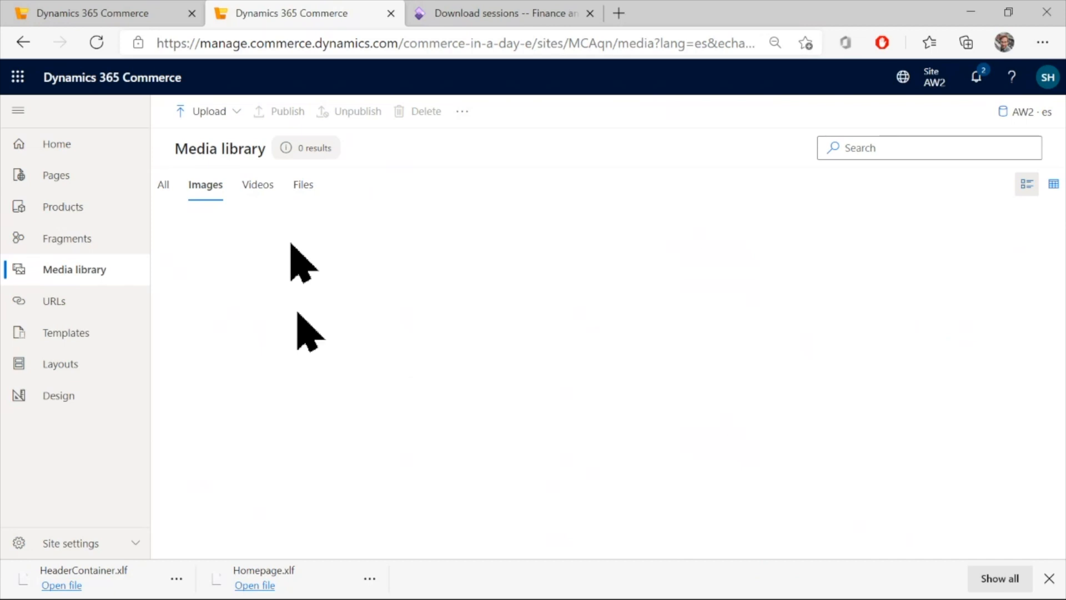
pyautogui.click(167, 190)
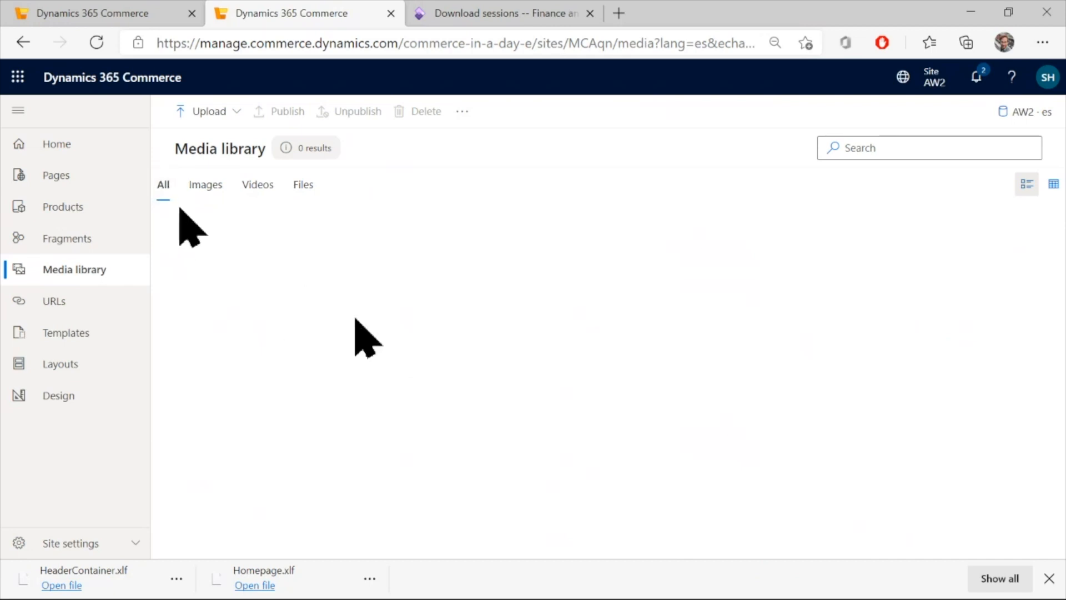
# Change the media library's locale to en-us on the AW2 channel.
pyautogui.click(1027, 111)
pyautogui.click(950, 221)
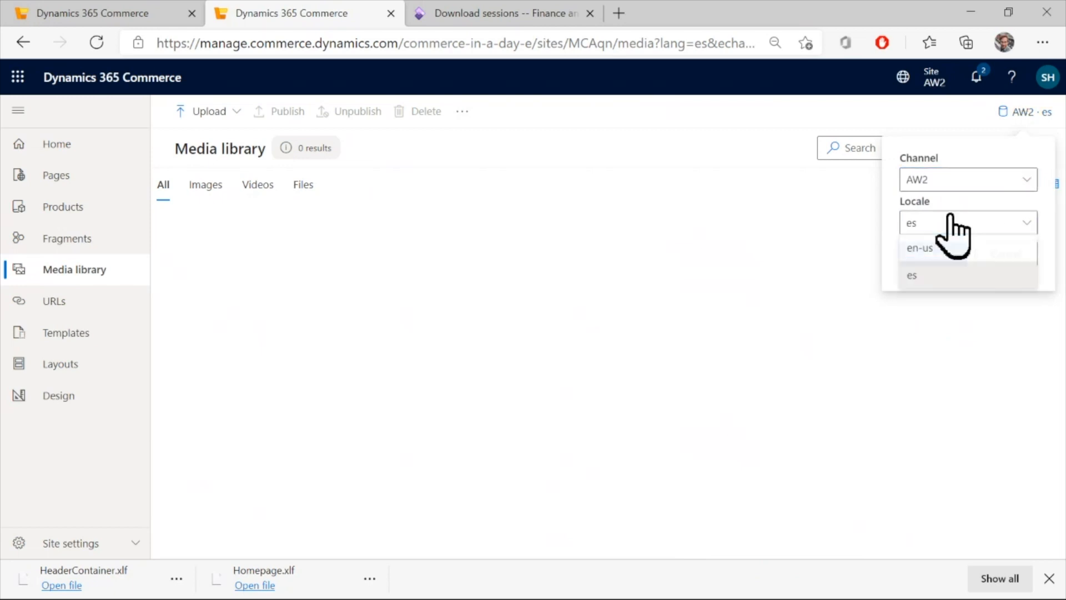
pyautogui.click(938, 249)
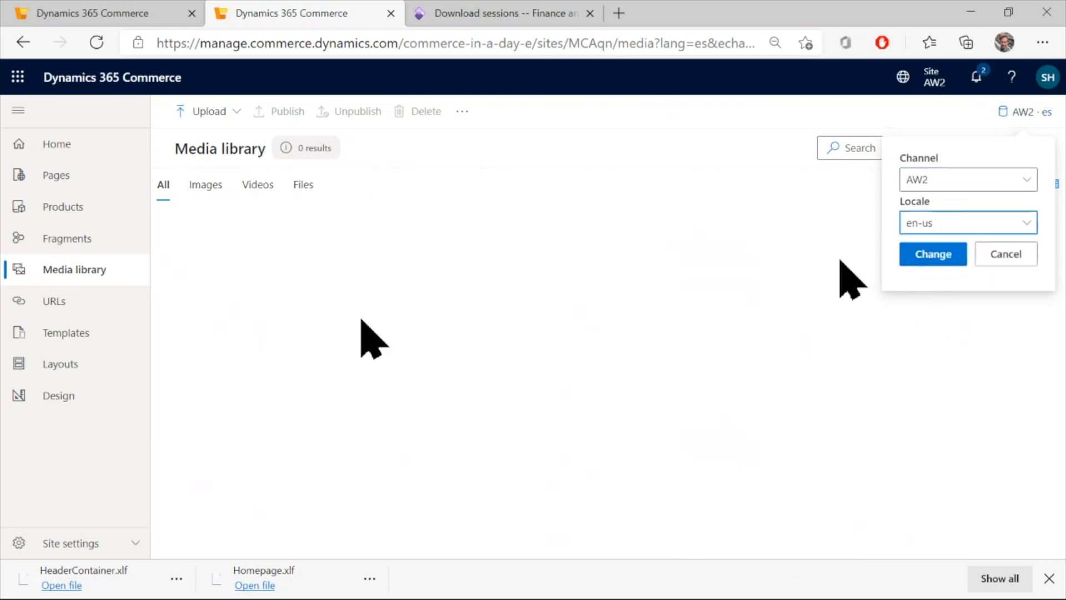
pyautogui.click(931, 256)
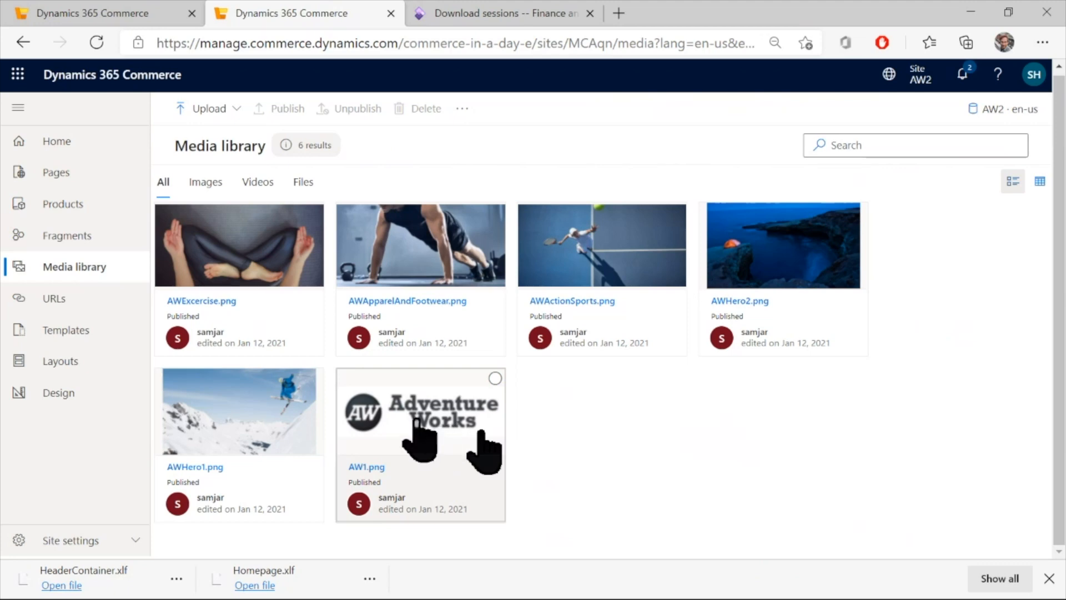
# Open the AW1.png logo asset and export it as XLIFF.
pyautogui.click(364, 468)
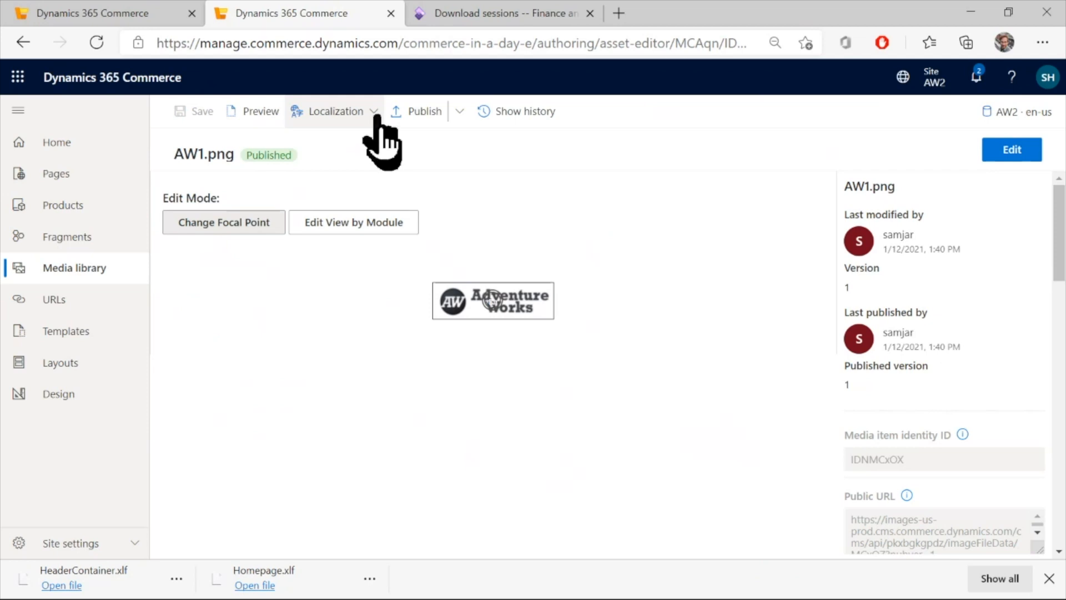
pyautogui.click(375, 113)
pyautogui.click(338, 145)
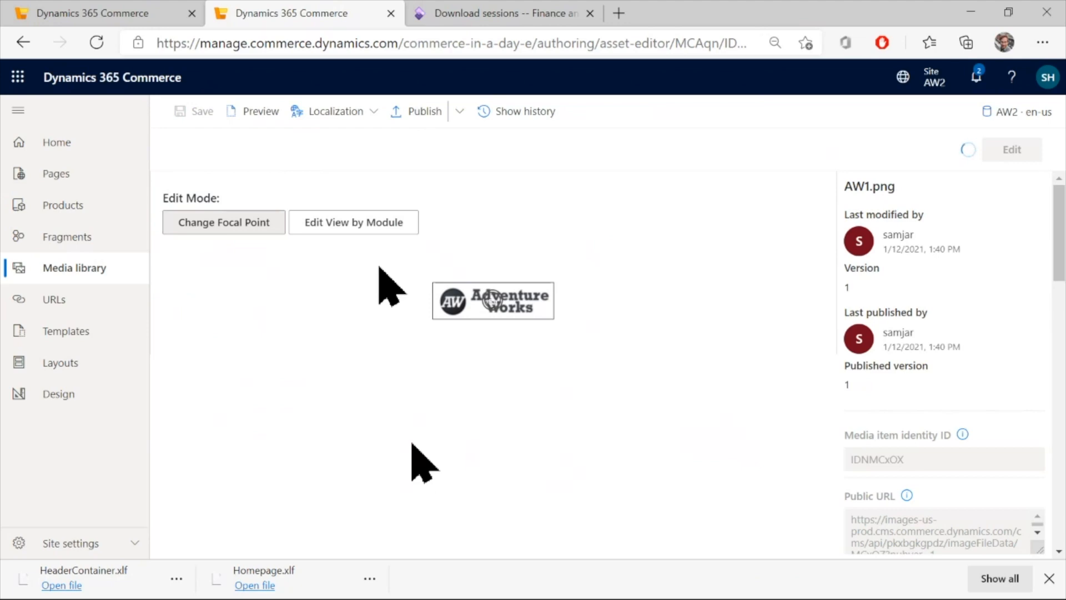
# Open AW1.png.xlf from the Downloads folder in Visual Studio.
pyautogui.hotkey('alt', 'Tab')
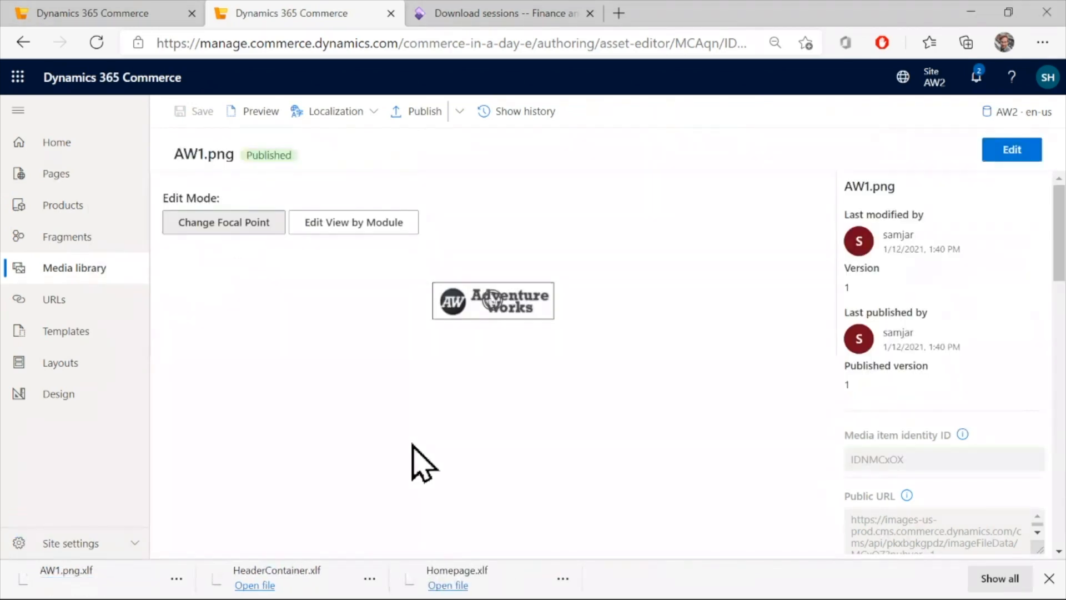
pyautogui.hotkey('alt', 'Tab')
pyautogui.hotkey('alt', 'Tab')
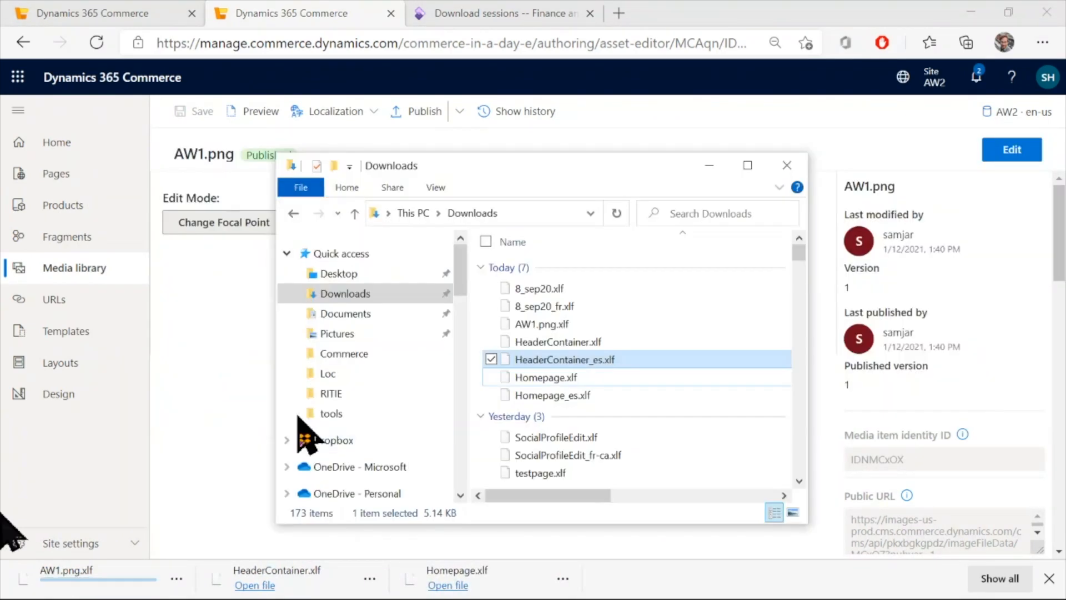
pyautogui.click(528, 324)
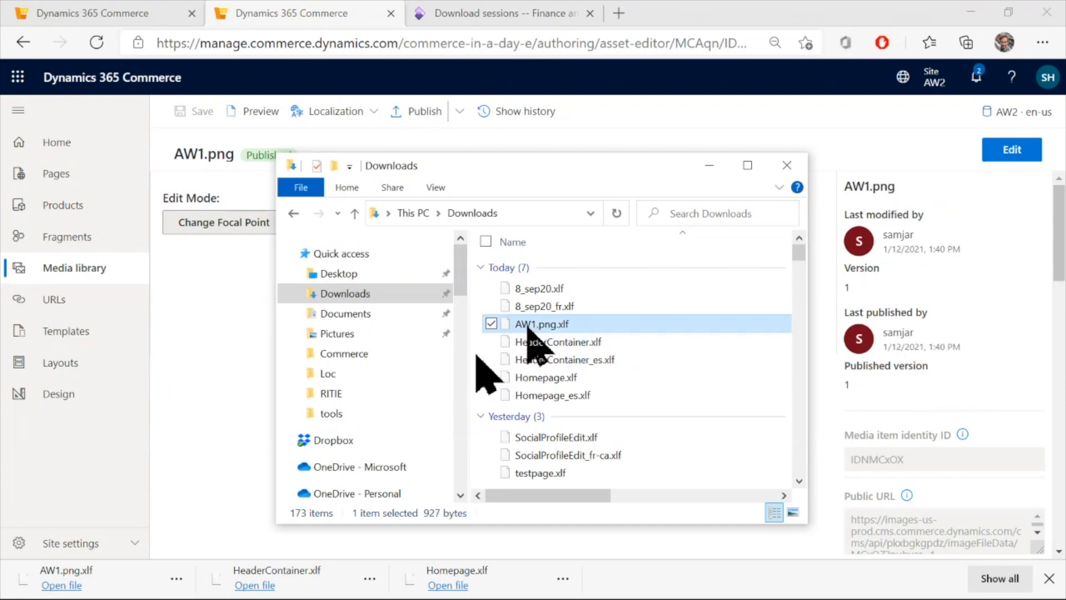
pyautogui.hotkey('alt', 'Tab')
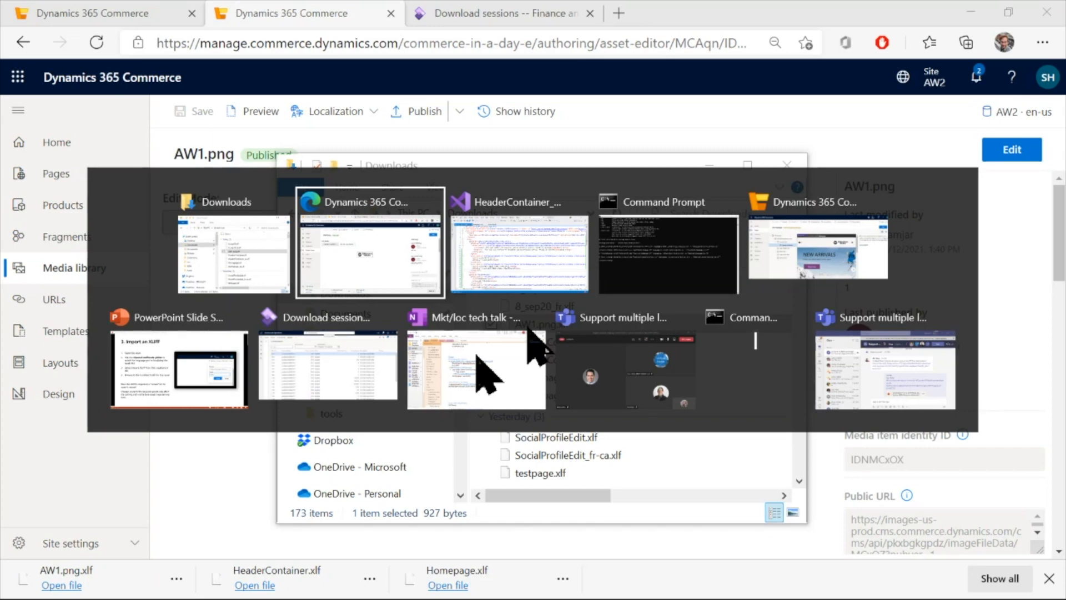
pyautogui.hotkey('alt', 'Tab')
pyautogui.moveTo(528, 328); pyautogui.dragTo(186, 367)
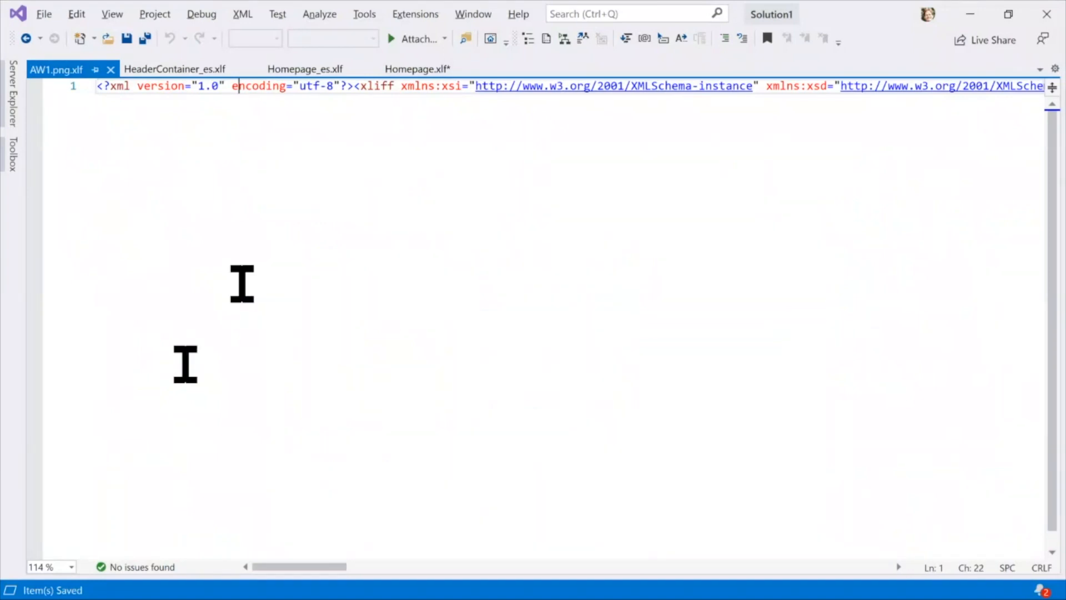
# Format the AW1.png.xlf document and add the attribute target-language="es" to its file element.
pyautogui.hotkey('ctrl', 'k')
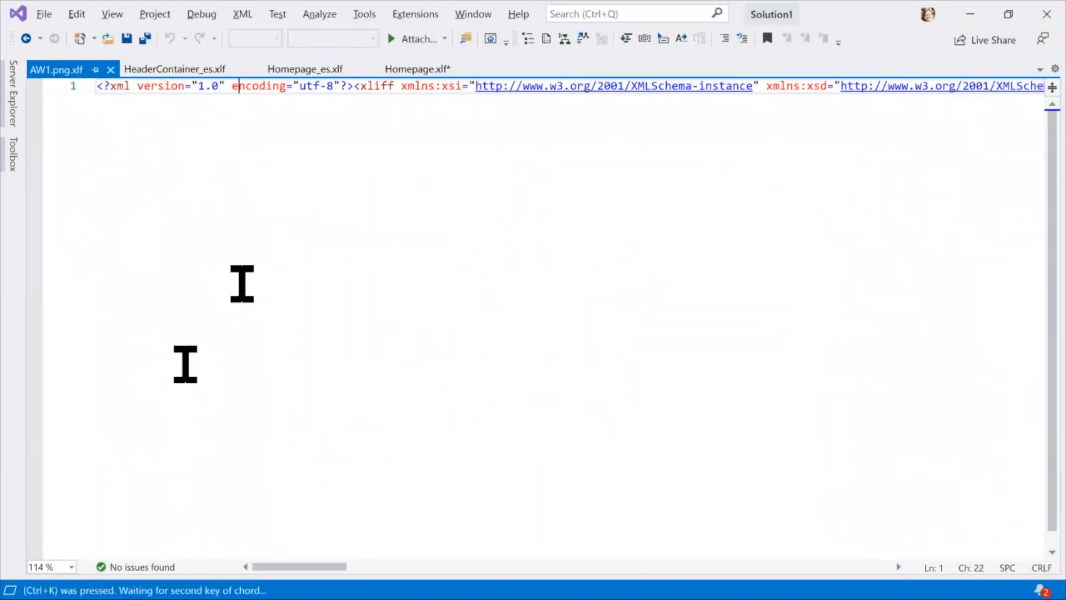
pyautogui.hotkey('ctrl', 'd')
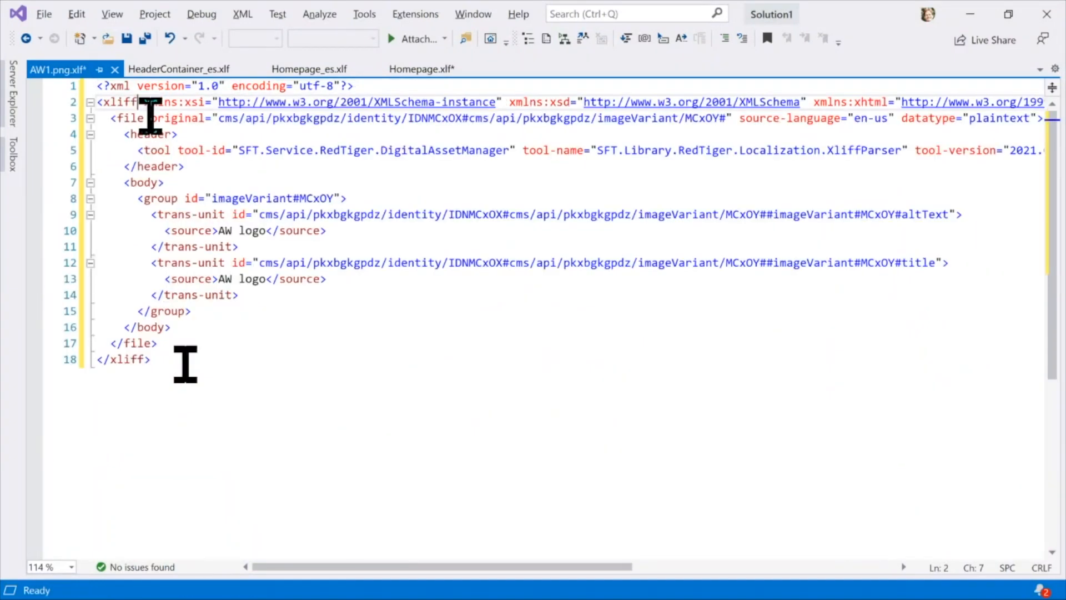
pyautogui.click(144, 118)
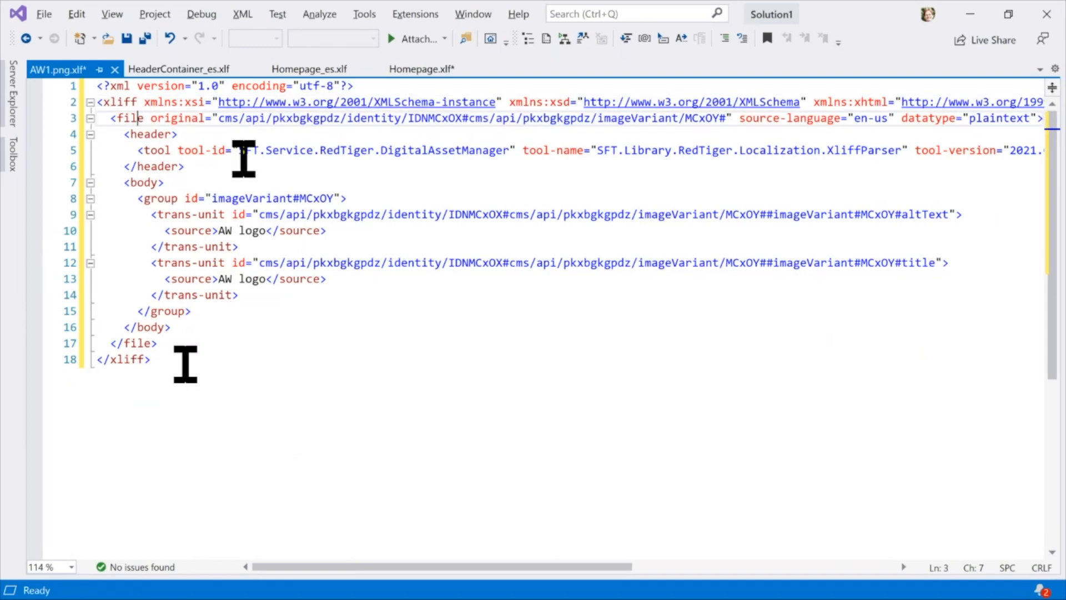
pyautogui.press('Right')
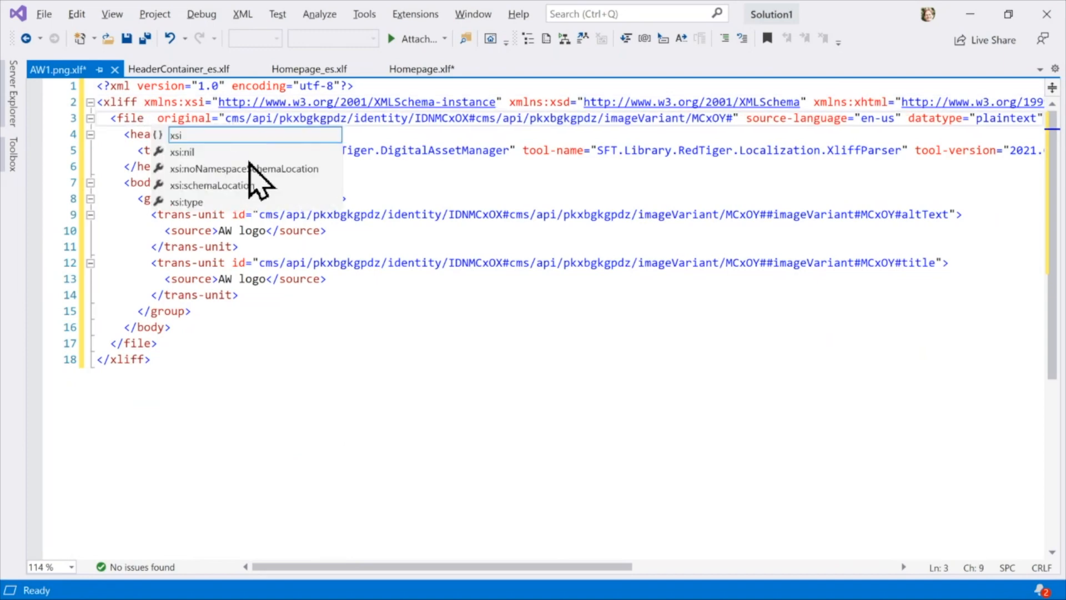
pyautogui.write('target-lang')
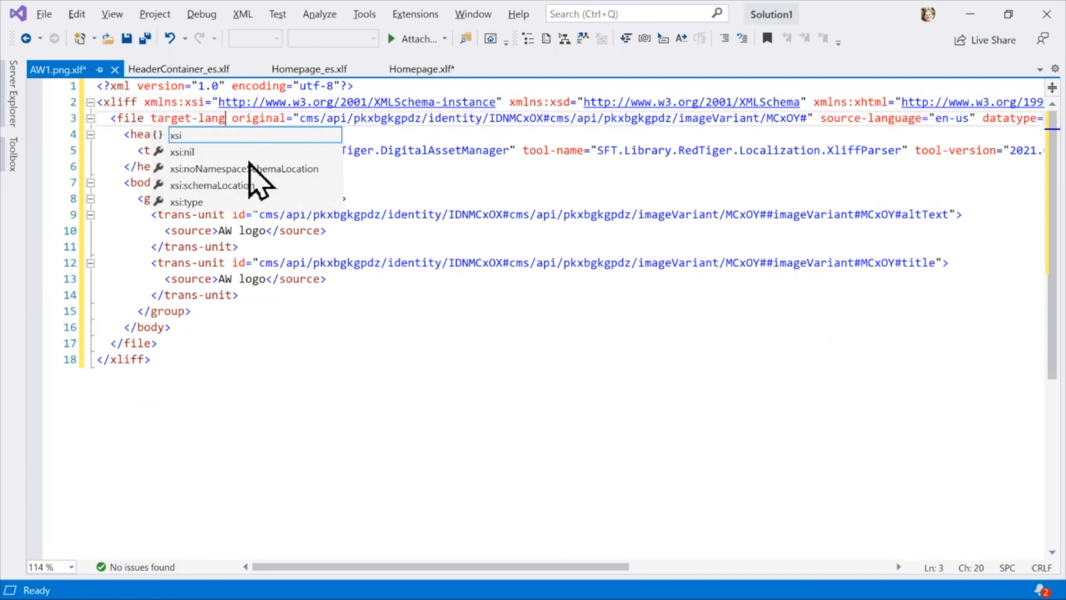
pyautogui.write('uage="es')
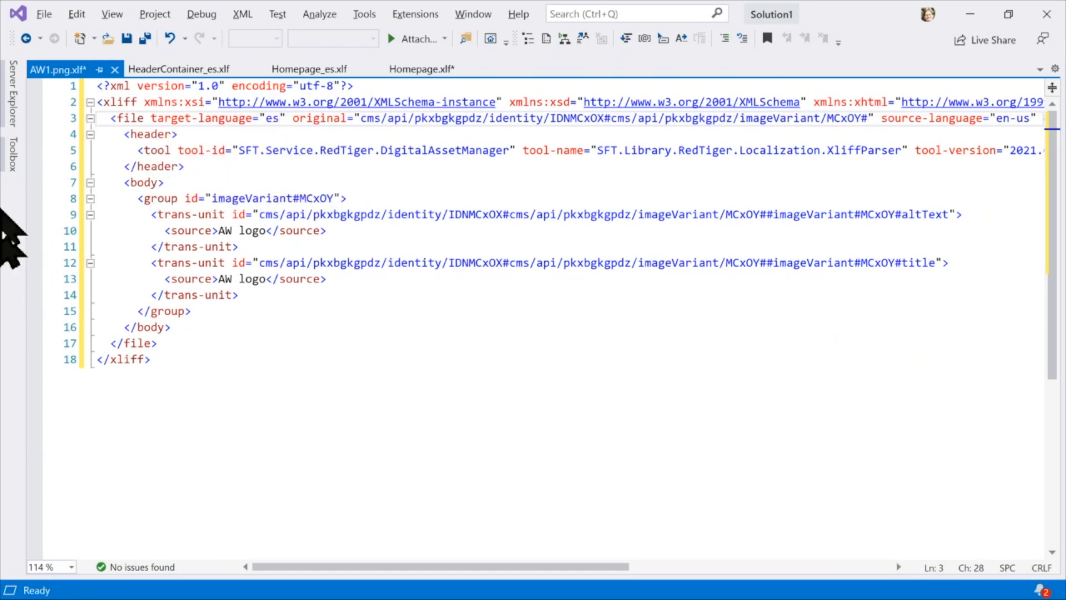
# Add the target element "es: aw logo" below the source of the altText trans-unit.
pyautogui.click(360, 230)
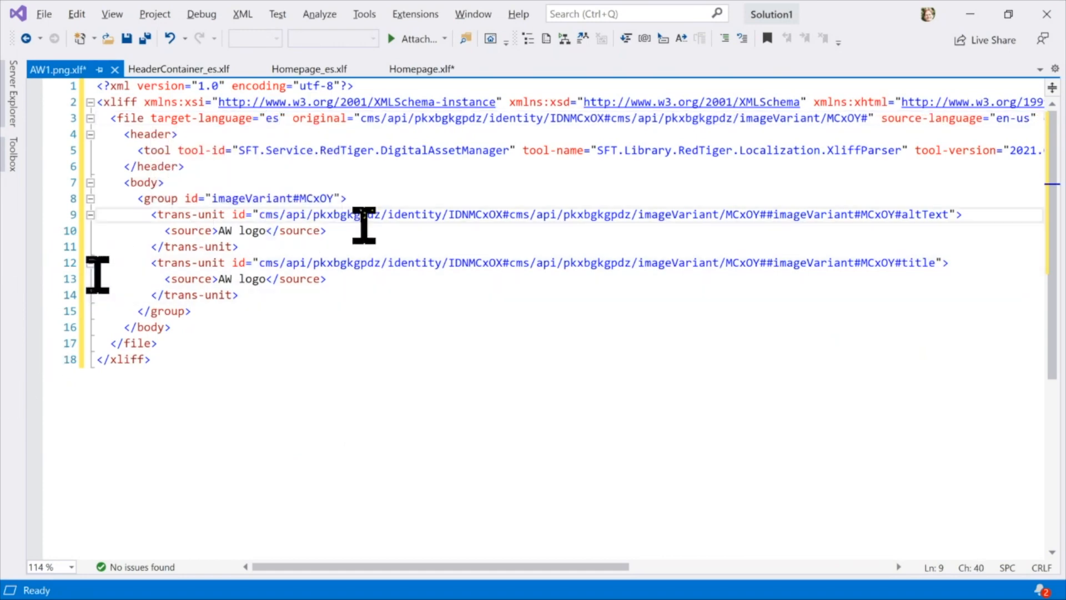
pyautogui.press('Return')
pyautogui.write('<tar')
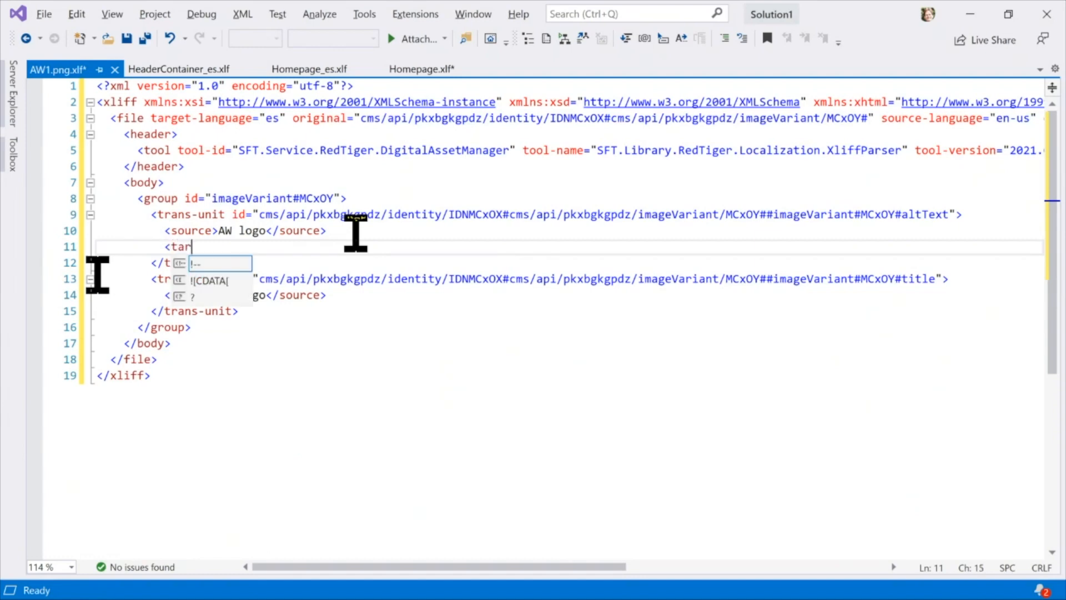
pyautogui.write('get>es: aw logo</target>')
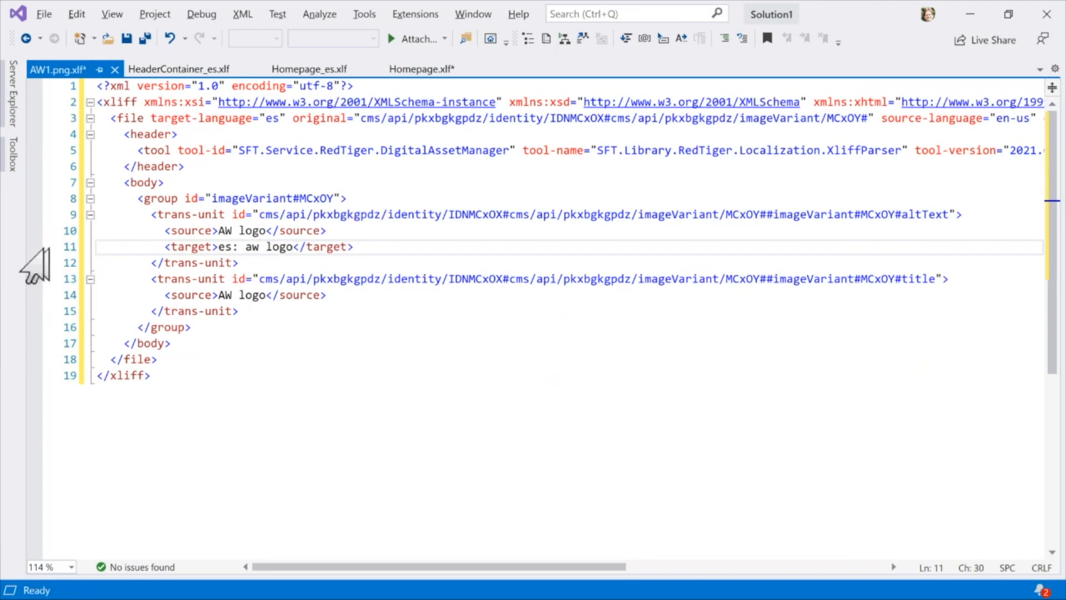
# Copy the "es: aw logo" target line below the source of the title trans-unit and save AW1.png.xlf.
pyautogui.click(49, 248)
pyautogui.hotkey('ctrl', 'c')
pyautogui.press('Down')
pyautogui.press('Down')
pyautogui.press('Down')
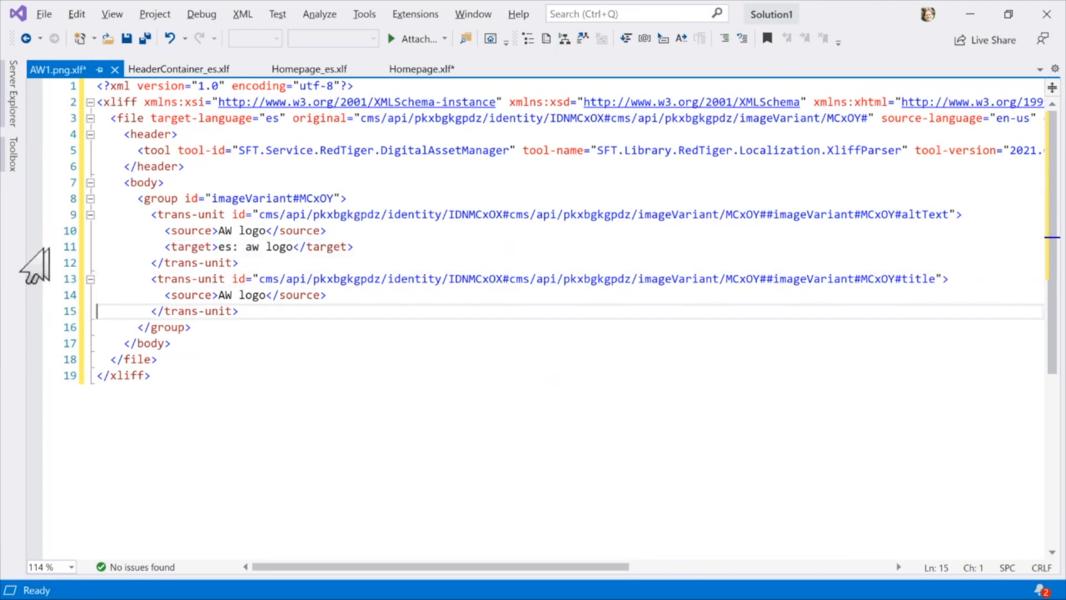
pyautogui.hotkey('ctrl', 'v')
pyautogui.hotkey('ctrl', 's')
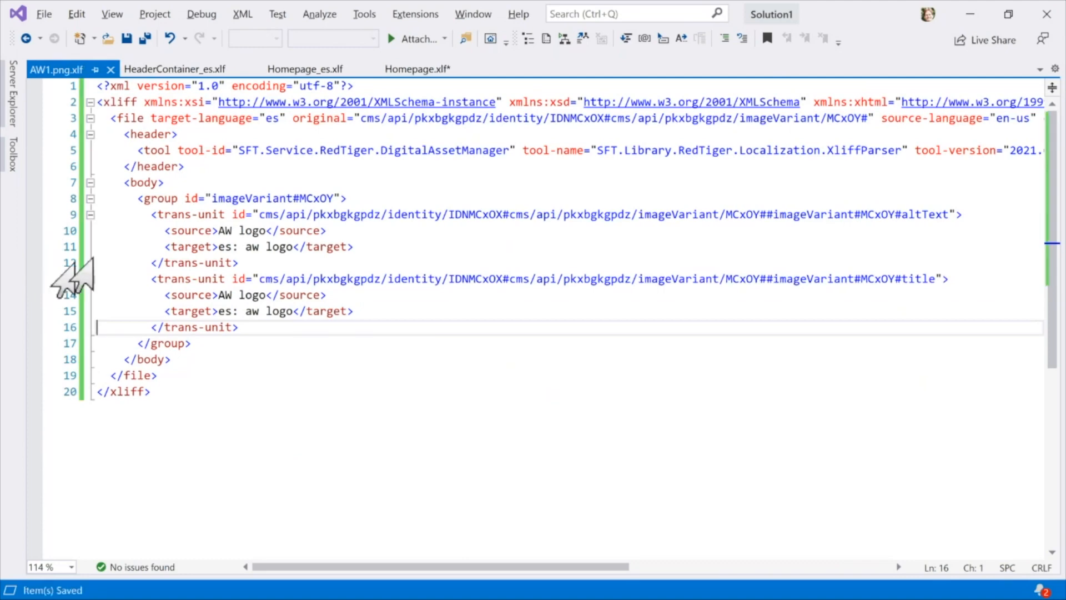
# Switch to Dynamics 365 Commerce in the browser and import AW1.png.xlf from Downloads as XLIFF for the AW1.png asset.
pyautogui.hotkey('alt', 'Tab')
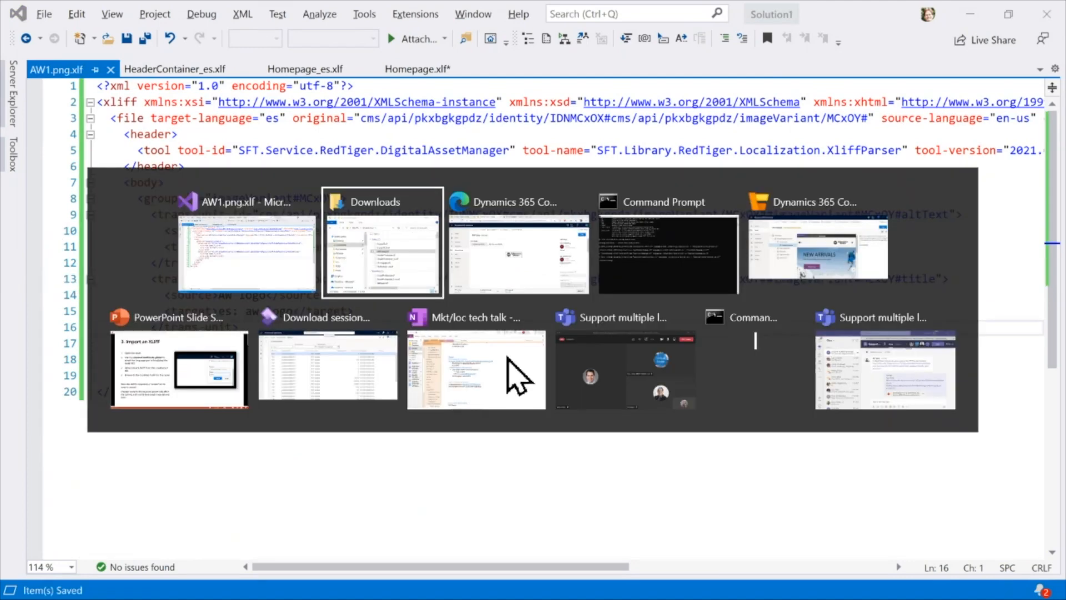
pyautogui.hotkey('alt', 'Tab')
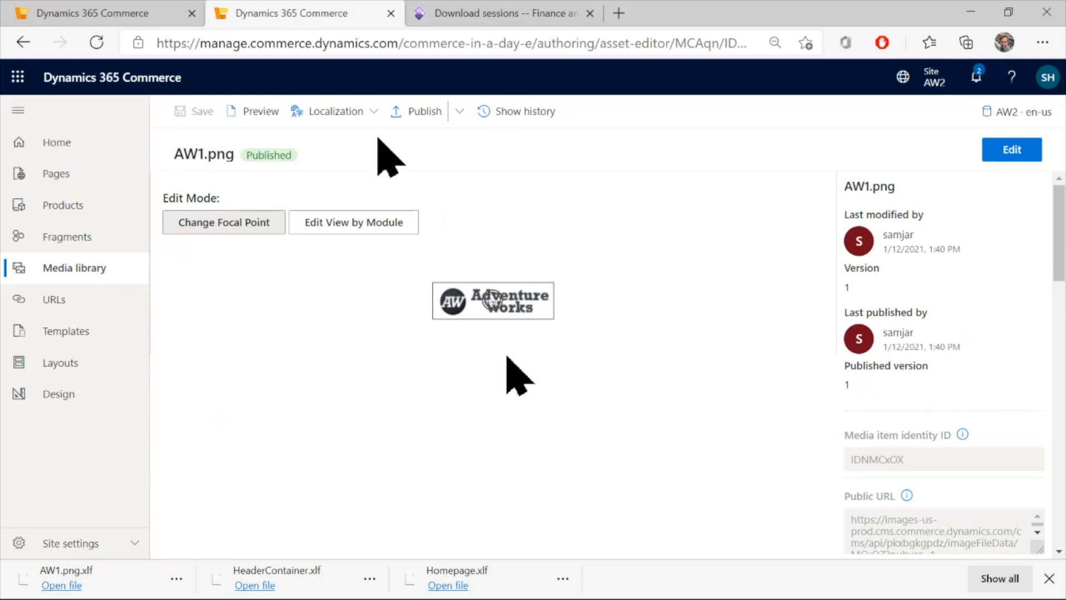
pyautogui.click(374, 114)
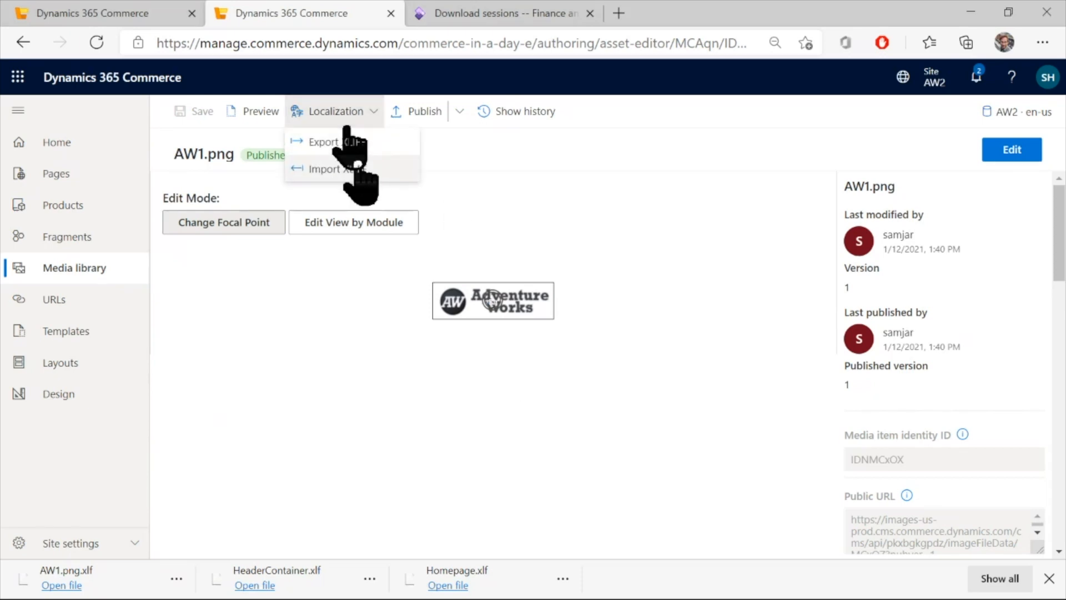
pyautogui.click(355, 167)
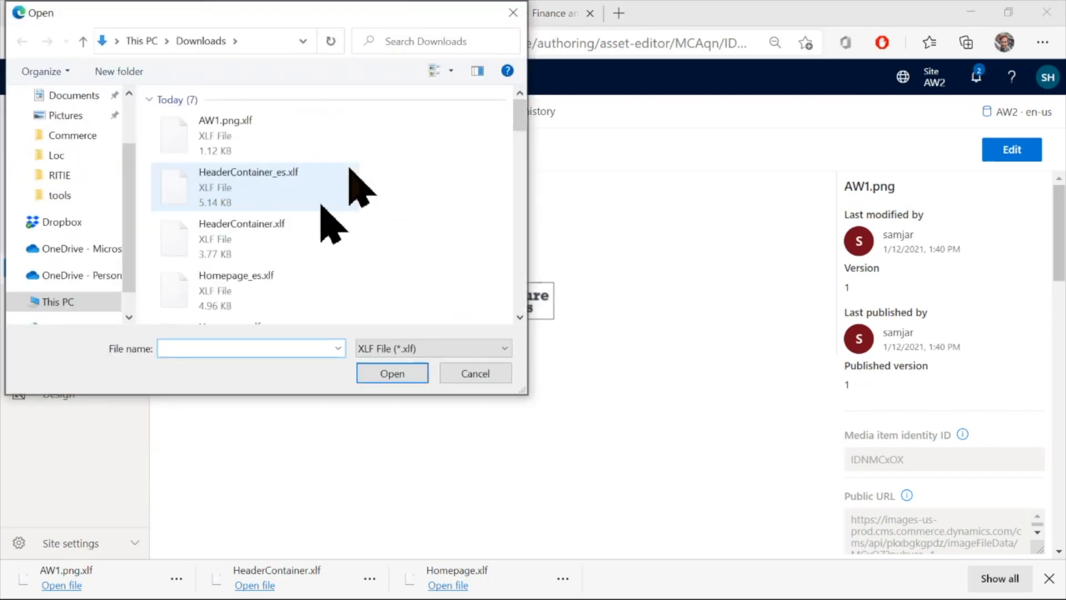
pyautogui.click(191, 153)
pyautogui.click(390, 374)
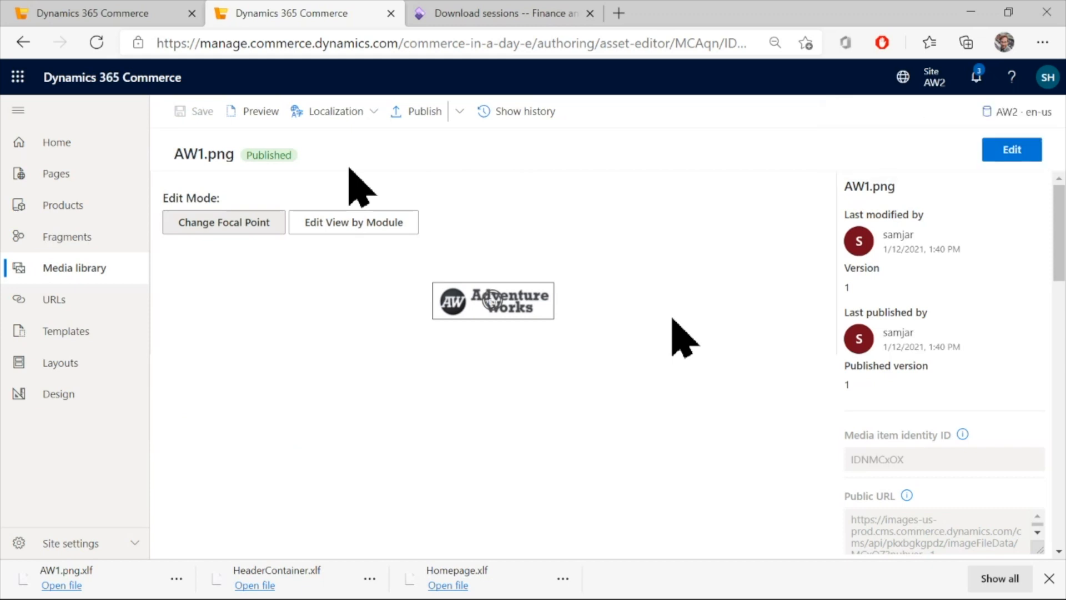
# Review the AW1.png asset's properties down to its alt text and change the locale to es on the AW2 channel.
pyautogui.scroll(-6, 923, 399)
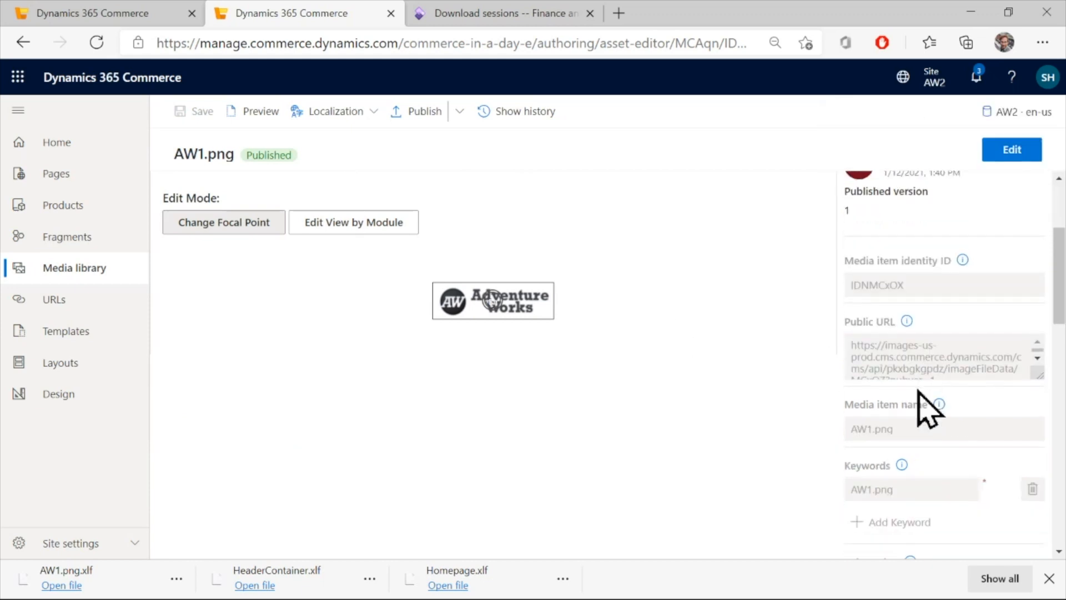
pyautogui.scroll(-4, 918, 391)
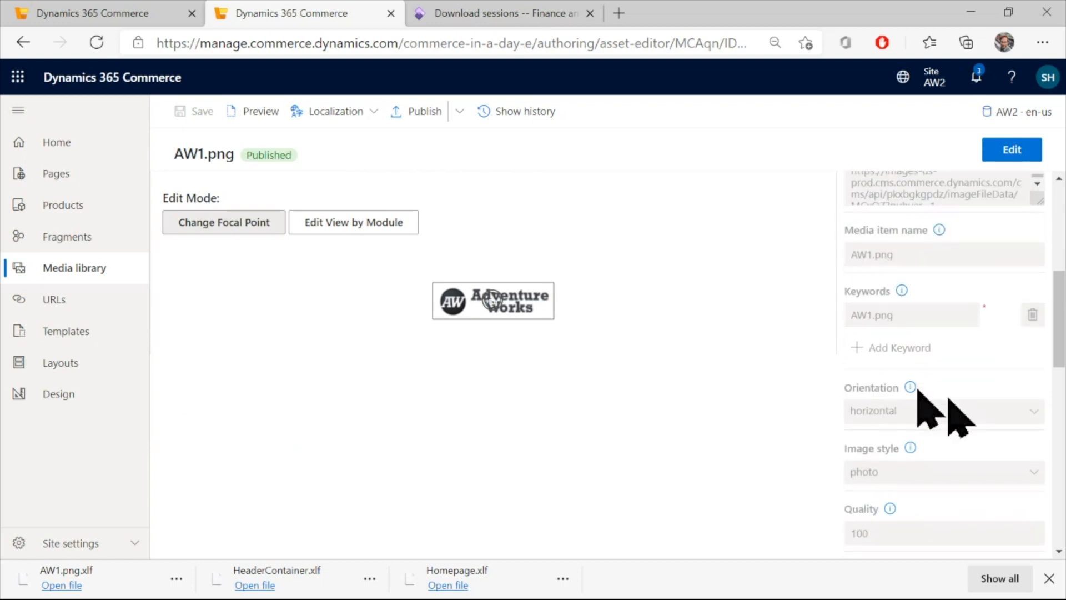
pyautogui.scroll(-6, 919, 392)
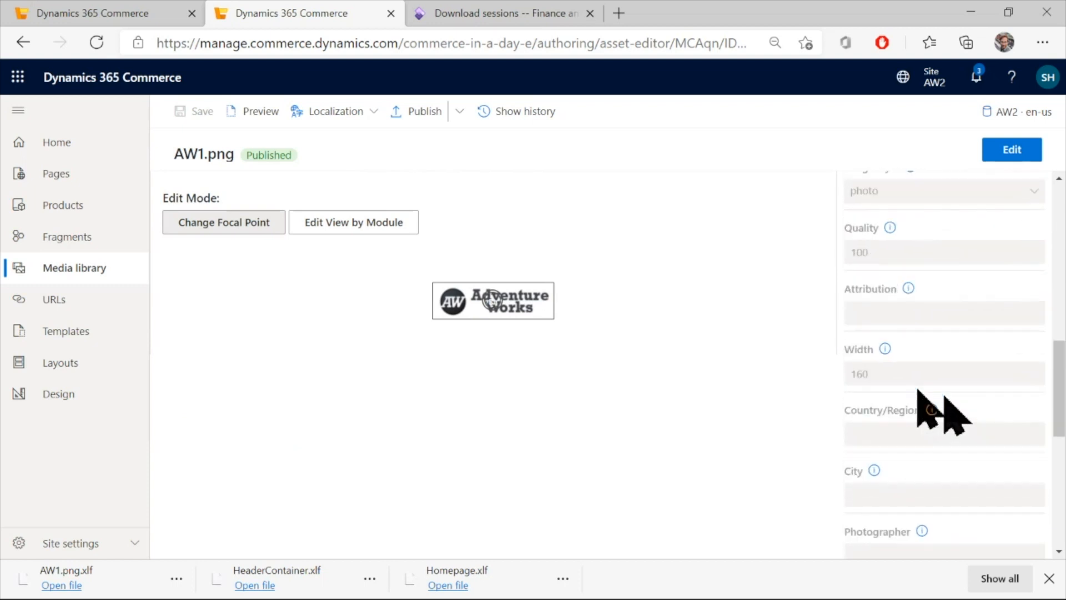
pyautogui.scroll(-1, 917, 390)
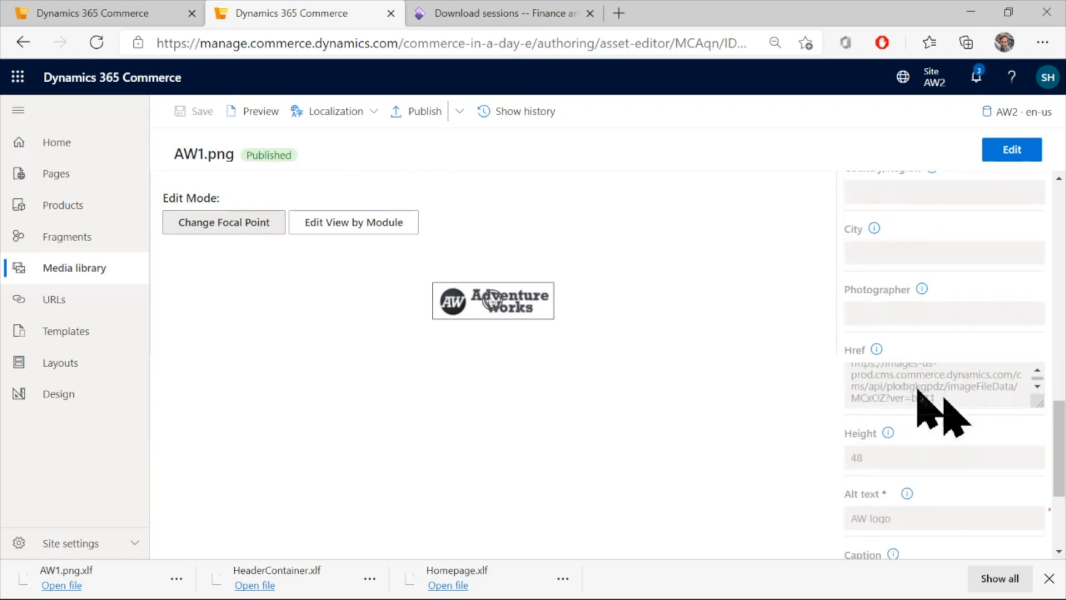
pyautogui.click(1022, 111)
pyautogui.click(976, 229)
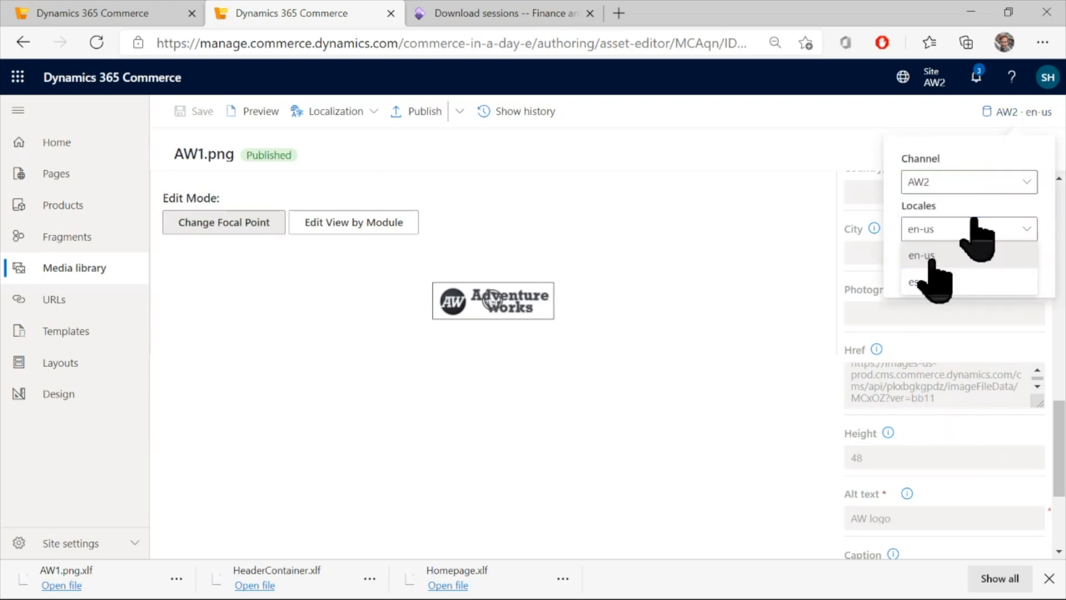
pyautogui.click(929, 297)
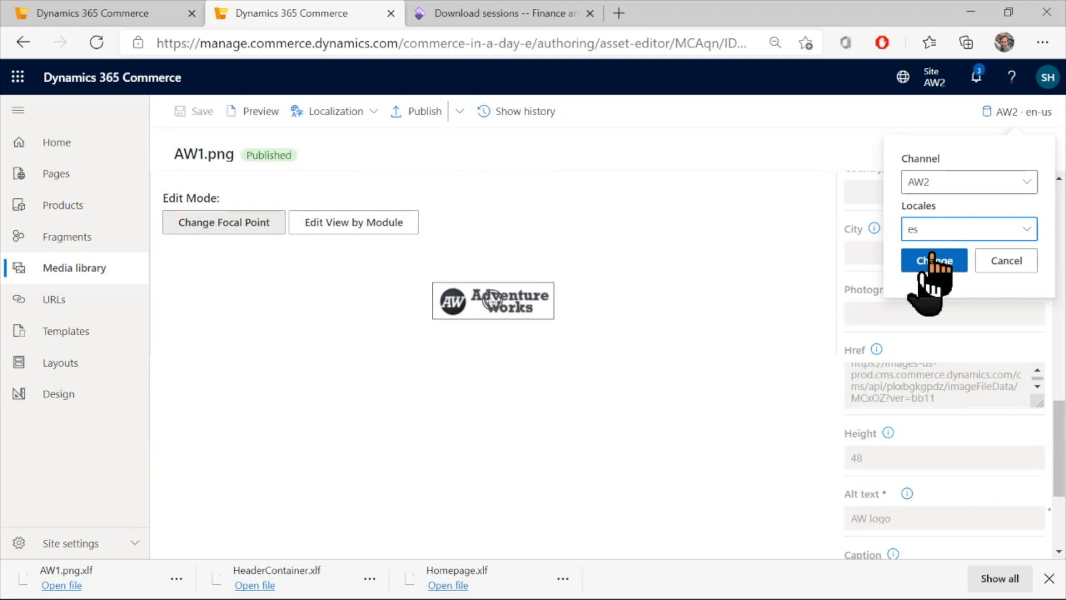
pyautogui.click(932, 261)
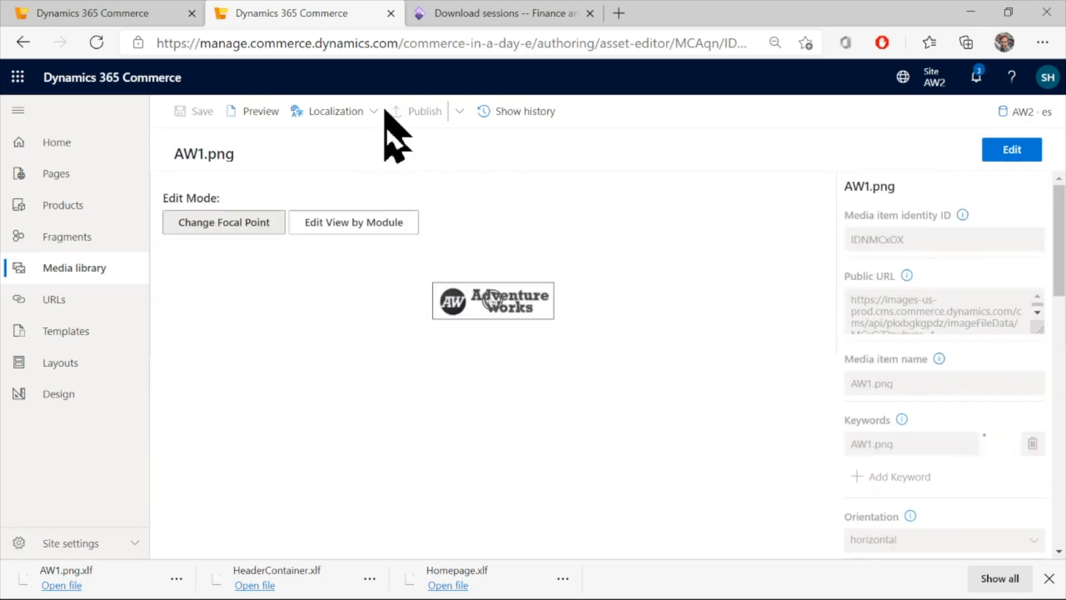
# Import the XLIFF file AW1.png.xlf into the AW1.png asset while in the es locale.
pyautogui.click(372, 112)
pyautogui.click(358, 168)
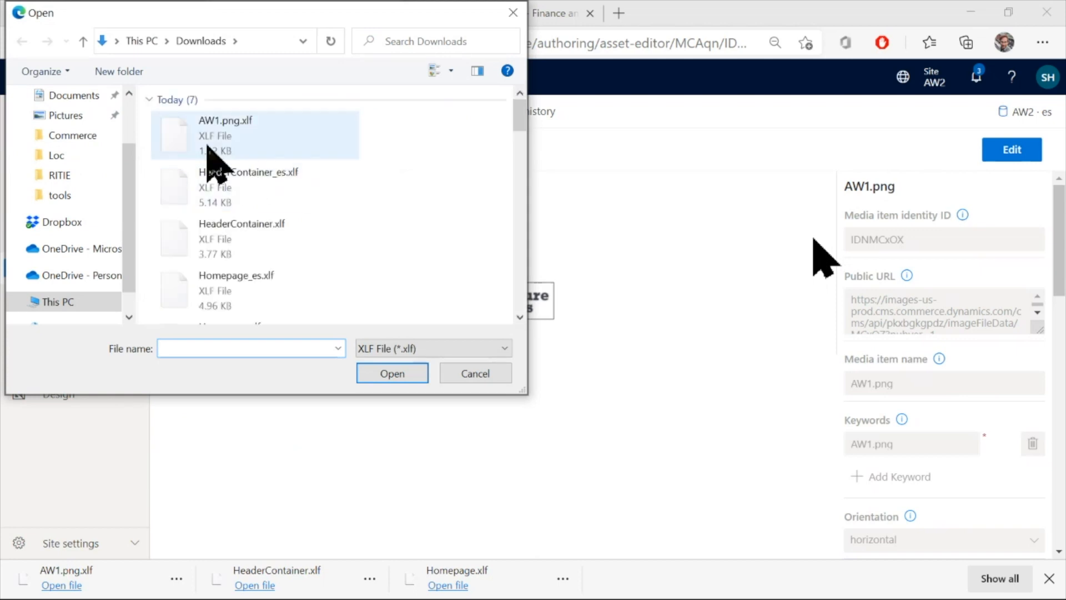
pyautogui.click(175, 154)
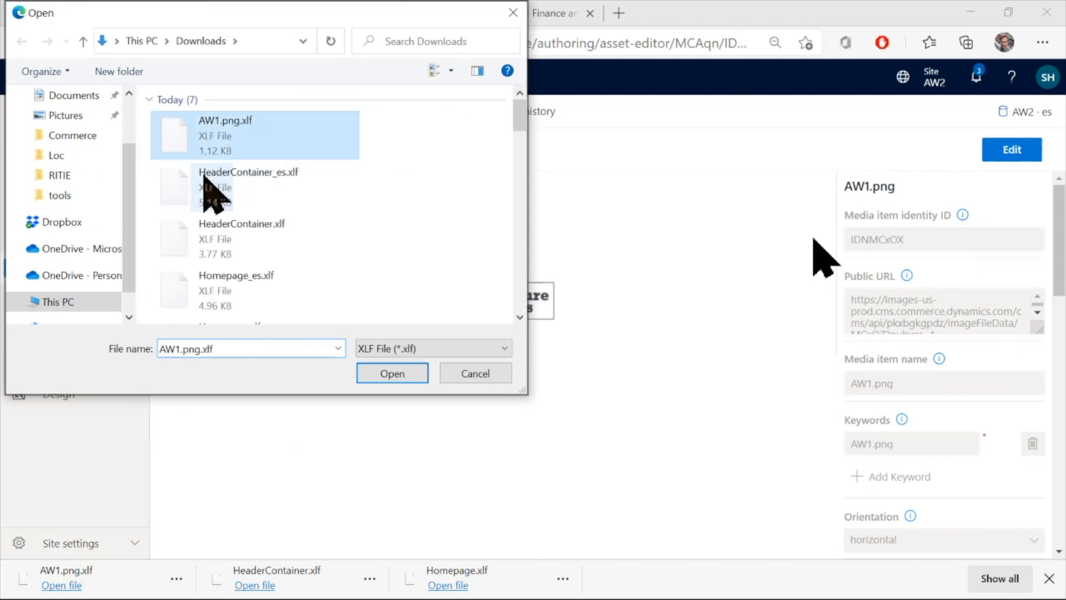
pyautogui.click(379, 371)
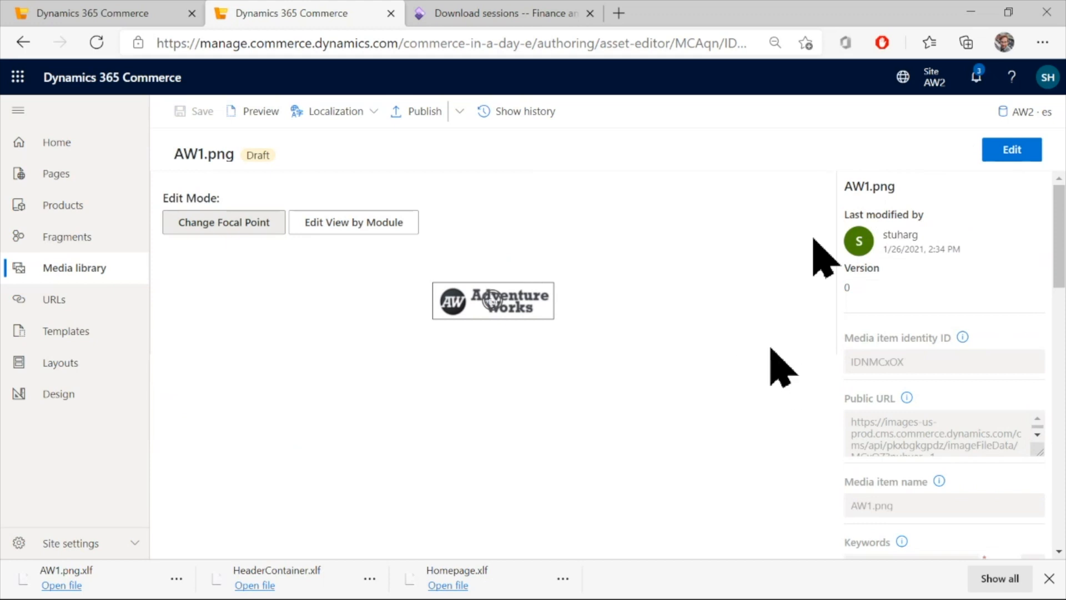
# Check the translated Alt text and Title fields in the es version of AW1.png.
pyautogui.scroll(-10, 932, 409)
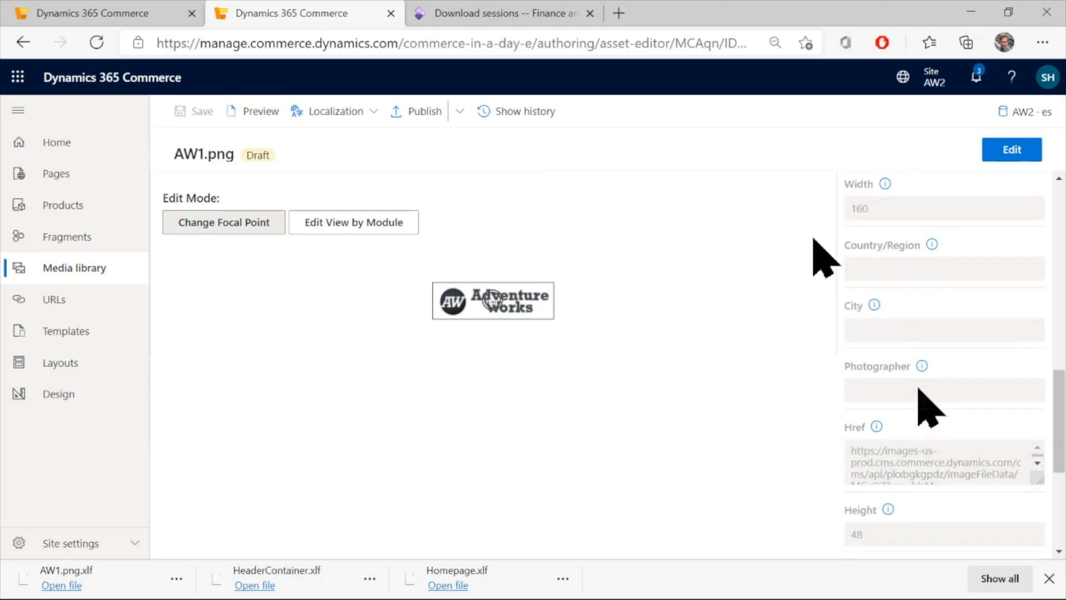
pyautogui.scroll(-4, 919, 388)
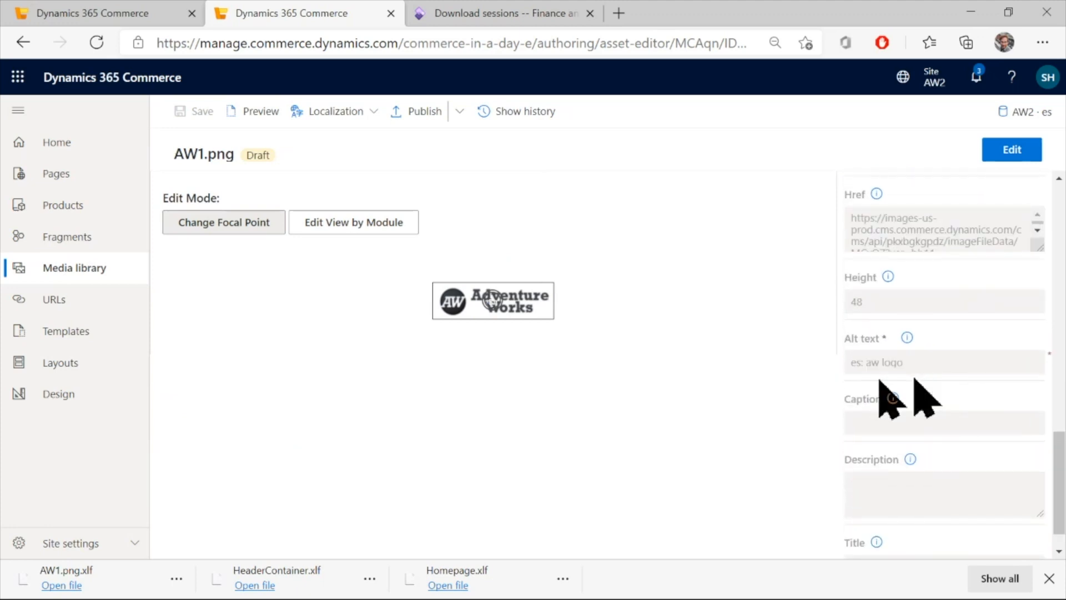
pyautogui.moveTo(844, 369); pyautogui.dragTo(864, 369)
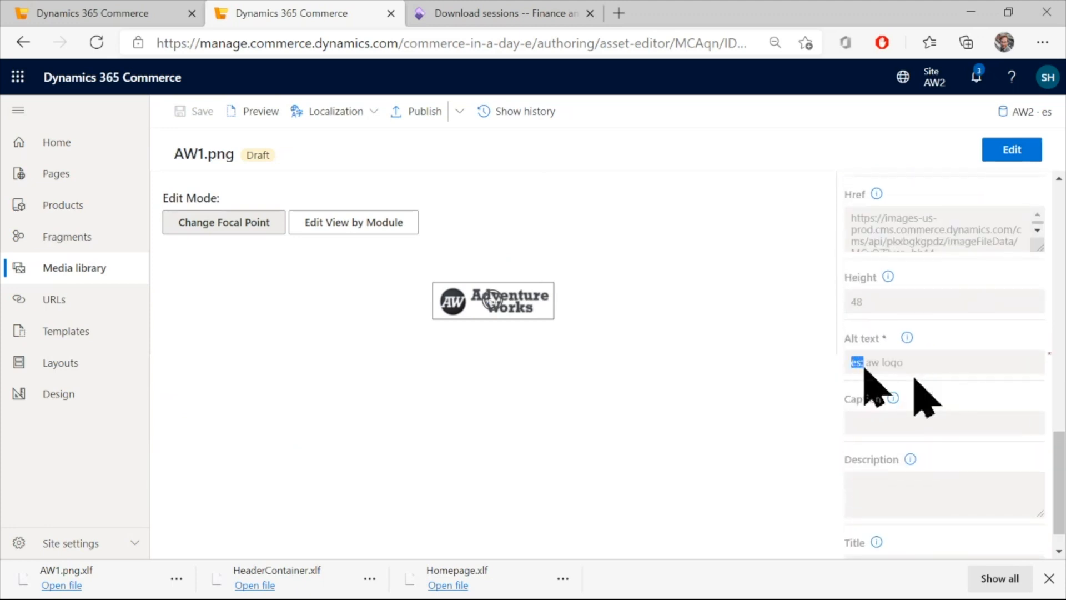
pyautogui.scroll(-2, 892, 453)
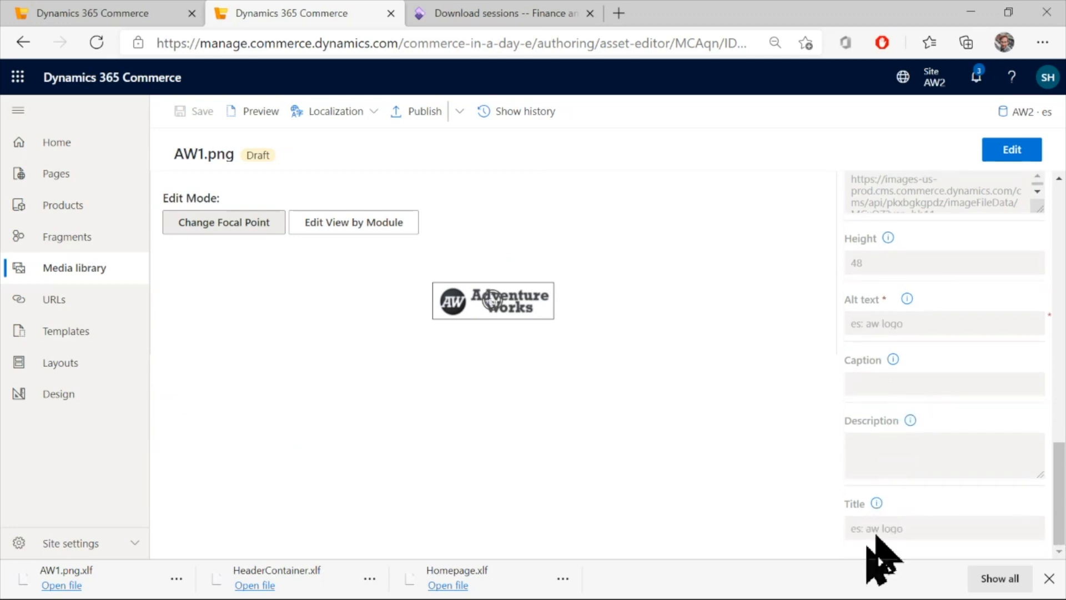
pyautogui.moveTo(852, 528); pyautogui.dragTo(865, 529)
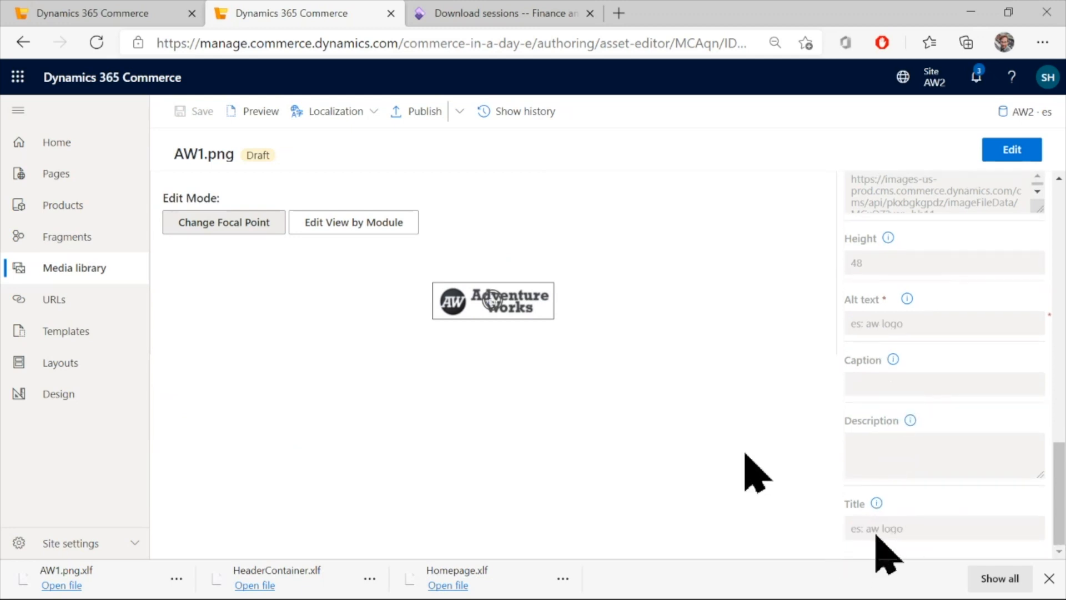
# Open the Homepage page of the AW2 site in the es locale.
pyautogui.click(55, 175)
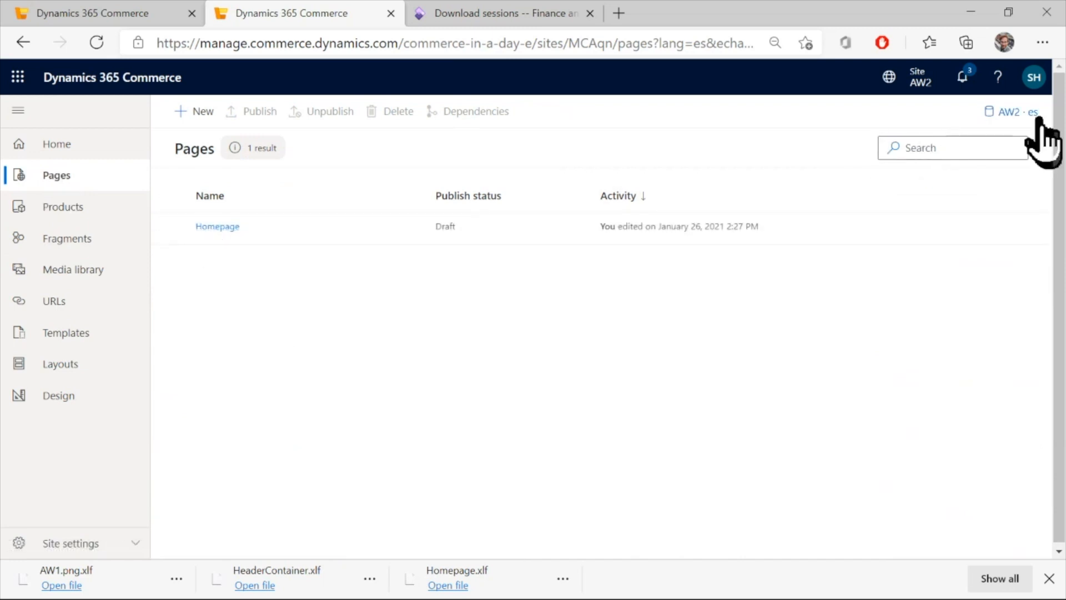
pyautogui.click(226, 229)
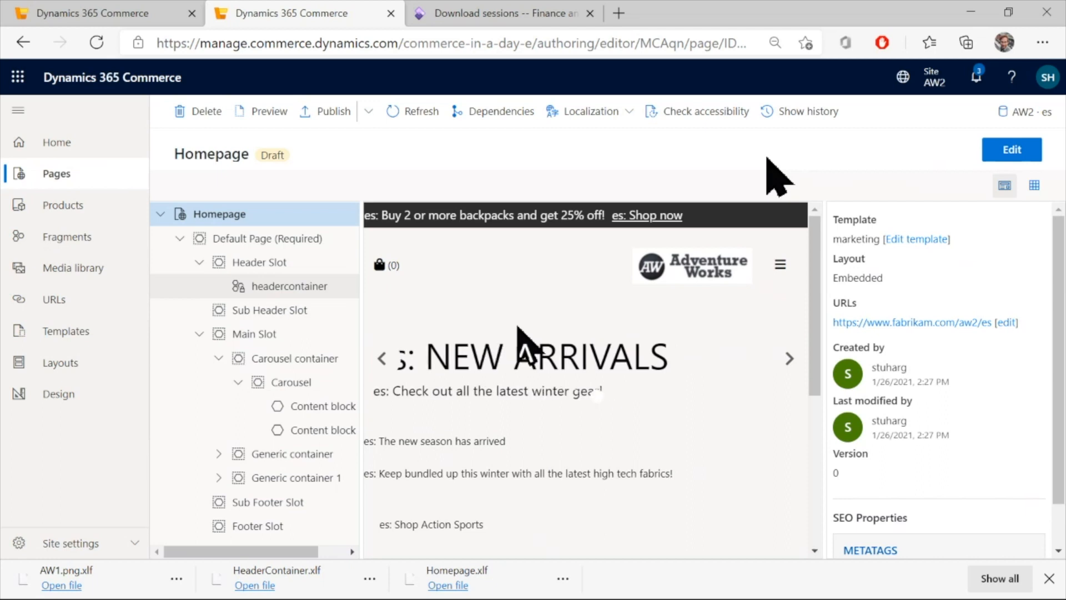
# Look through the locales offered for the AW3 and Fabrikam extended online store channels without changing the current channel.
pyautogui.click(1027, 112)
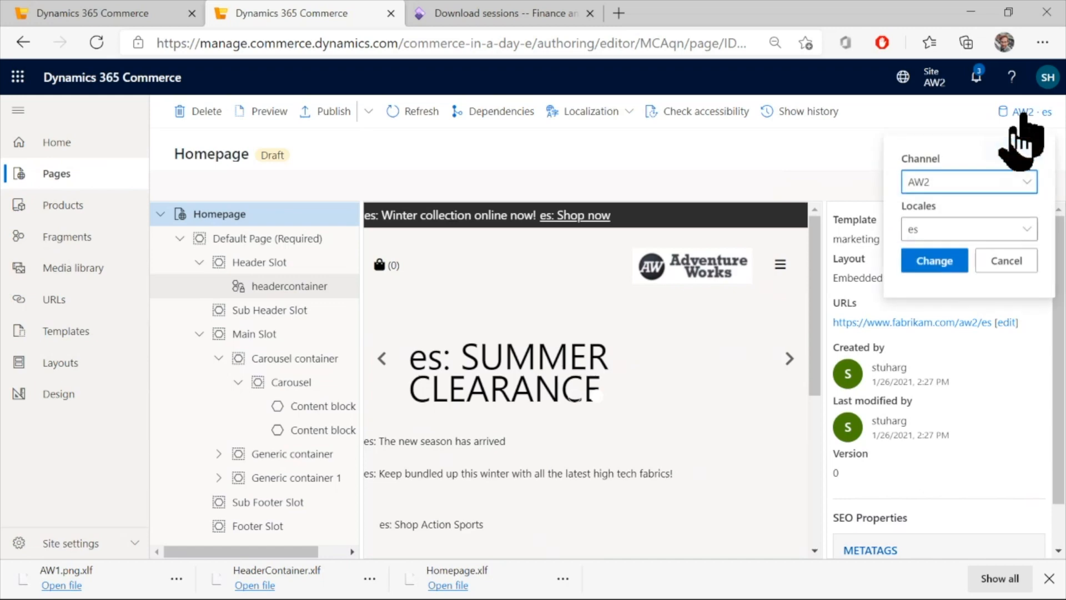
pyautogui.click(989, 183)
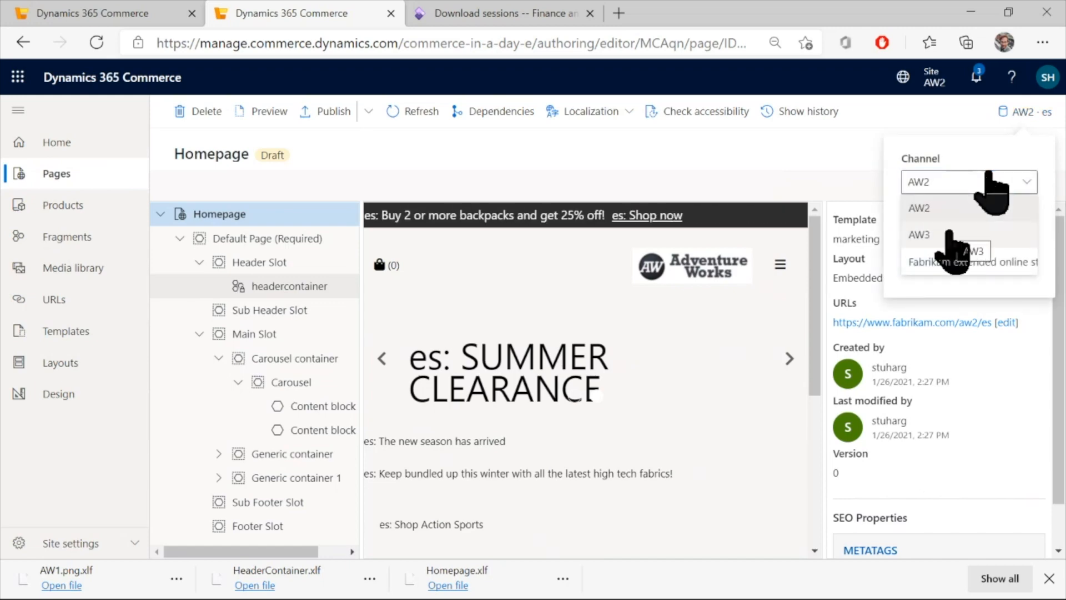
pyautogui.click(948, 236)
pyautogui.click(970, 231)
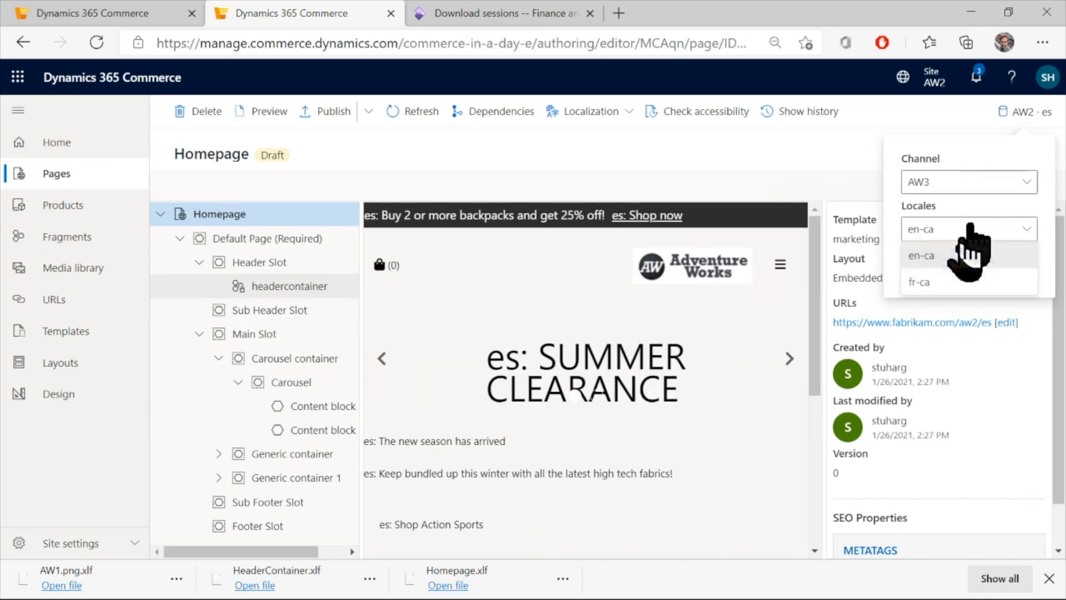
pyautogui.click(968, 252)
pyautogui.click(975, 189)
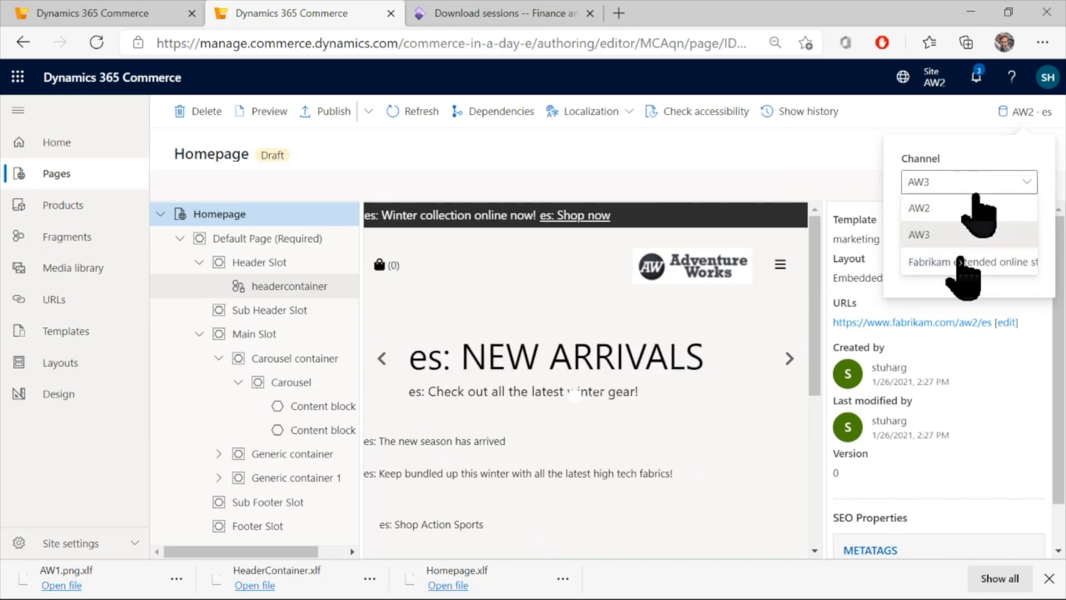
pyautogui.click(960, 262)
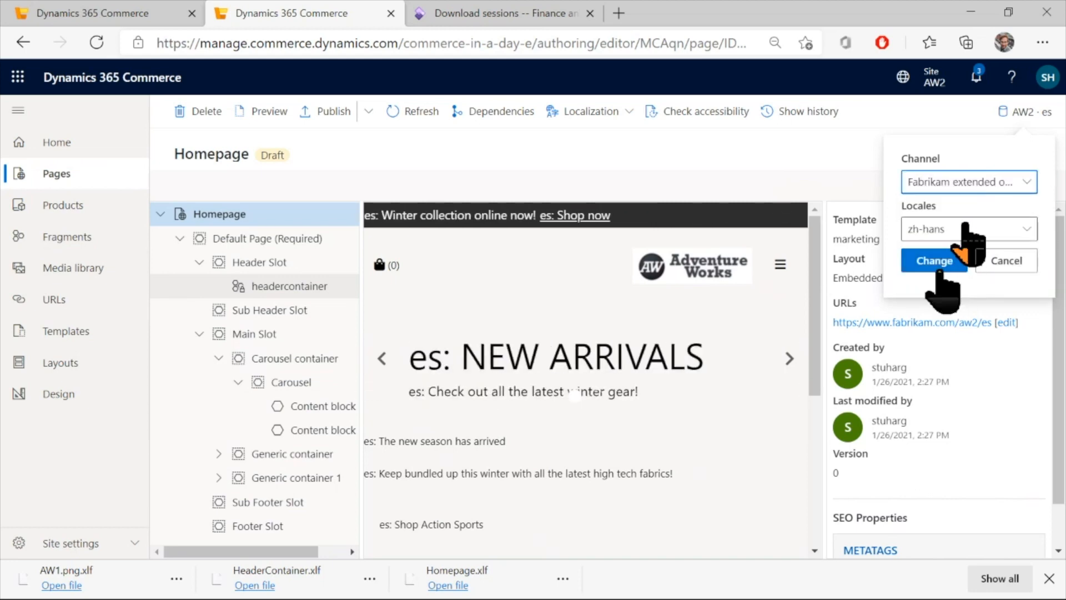
pyautogui.click(966, 229)
pyautogui.click(955, 295)
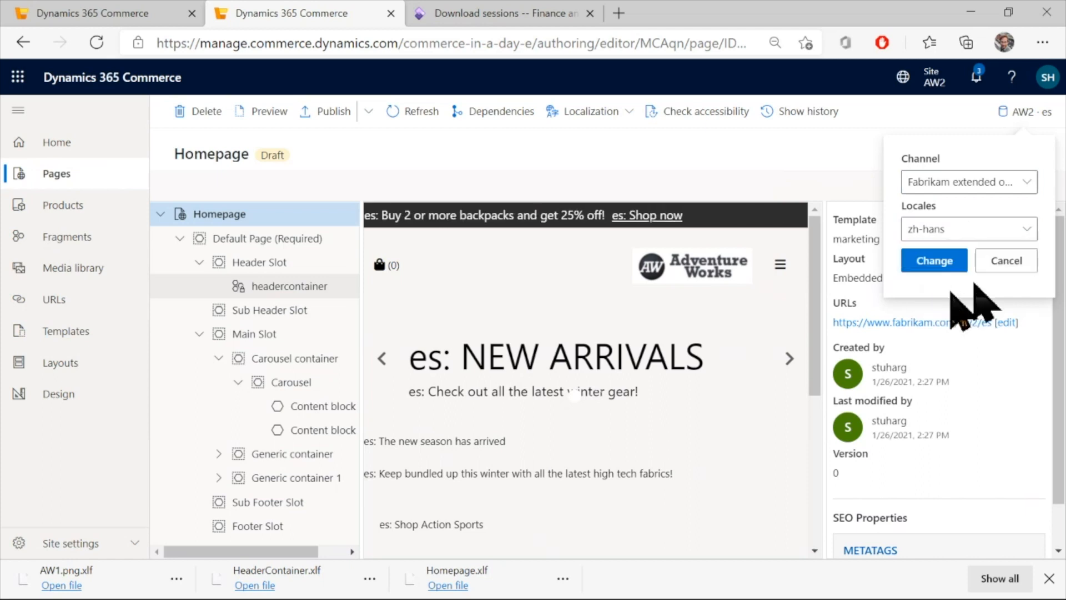
pyautogui.click(1004, 262)
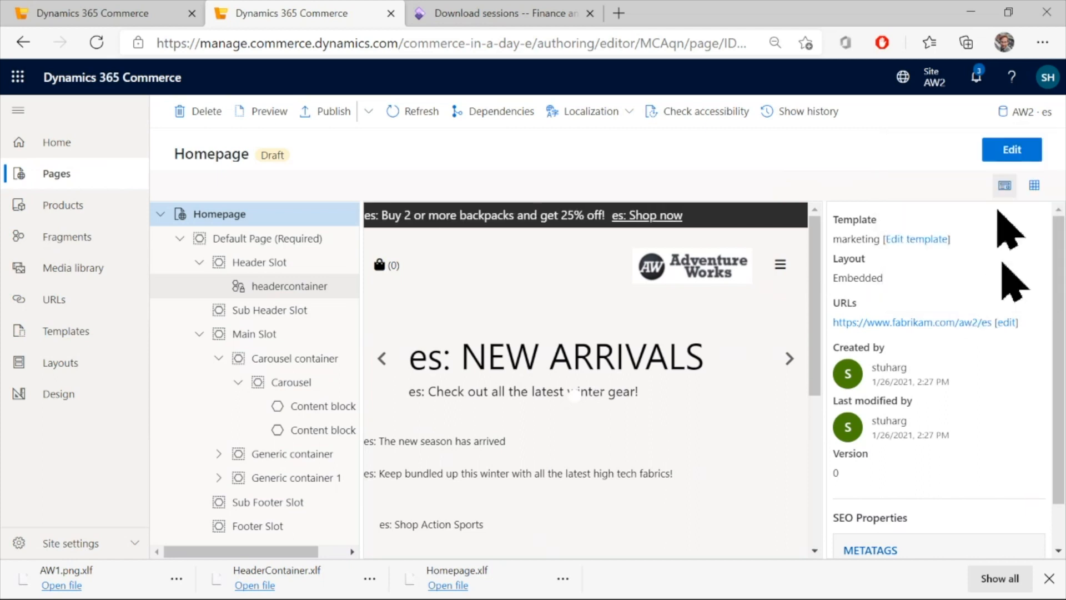
# Switch the Homepage to the AW3 channel with the en-ca locale.
pyautogui.click(1021, 114)
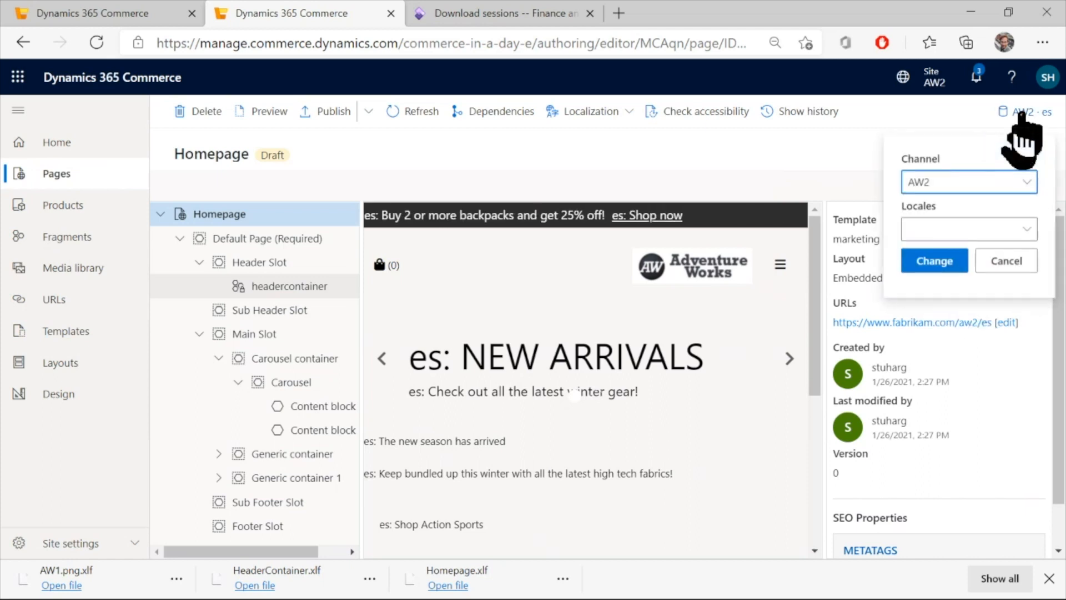
pyautogui.click(975, 178)
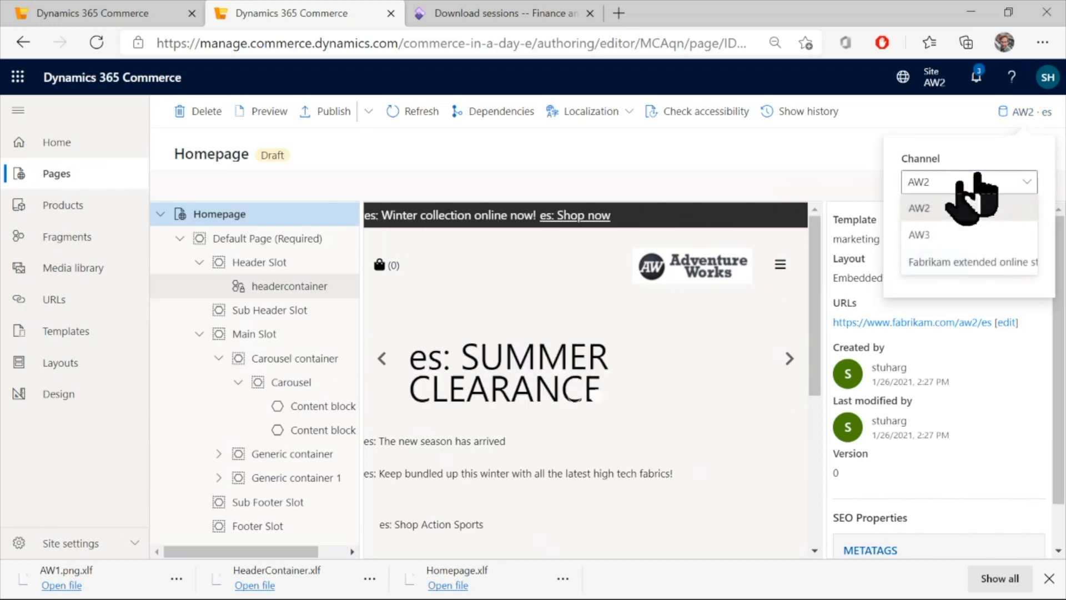
pyautogui.click(941, 235)
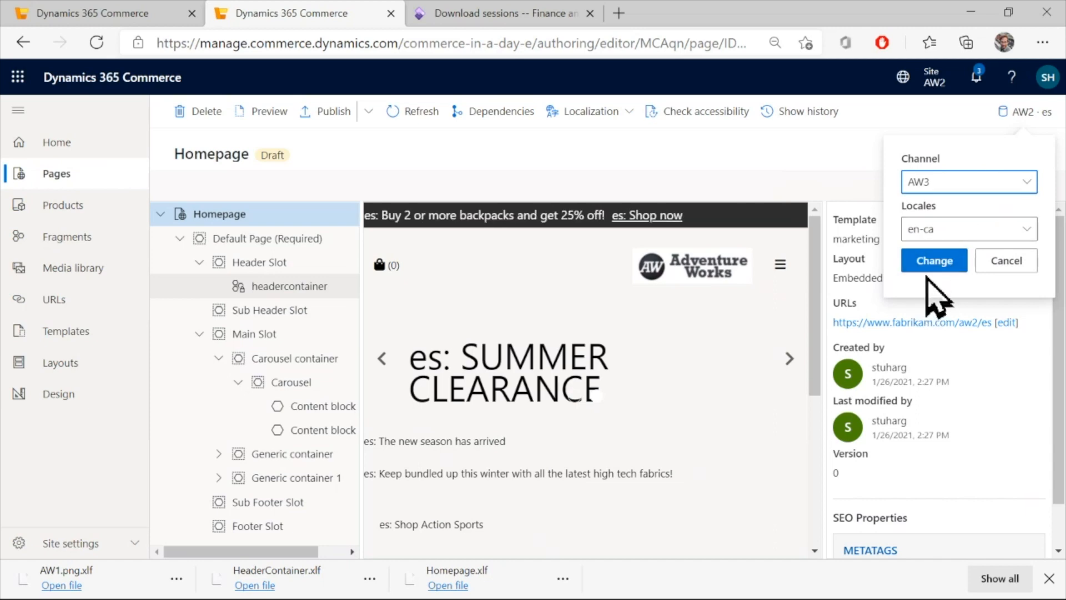
pyautogui.click(928, 264)
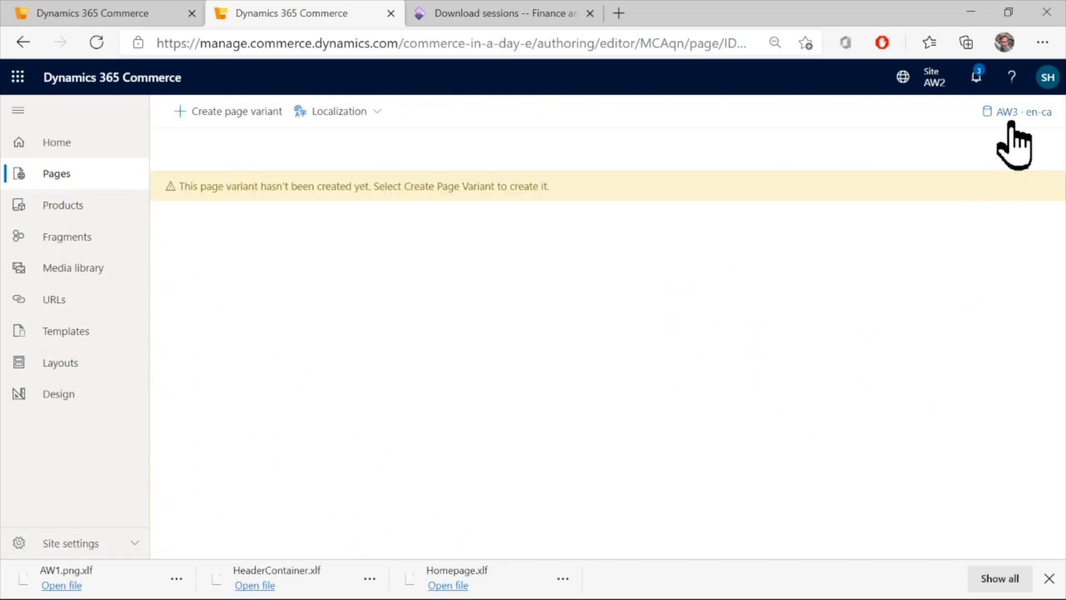
# Create the Homepage's page variant for AW3 en-ca and finish editing it.
pyautogui.click(233, 114)
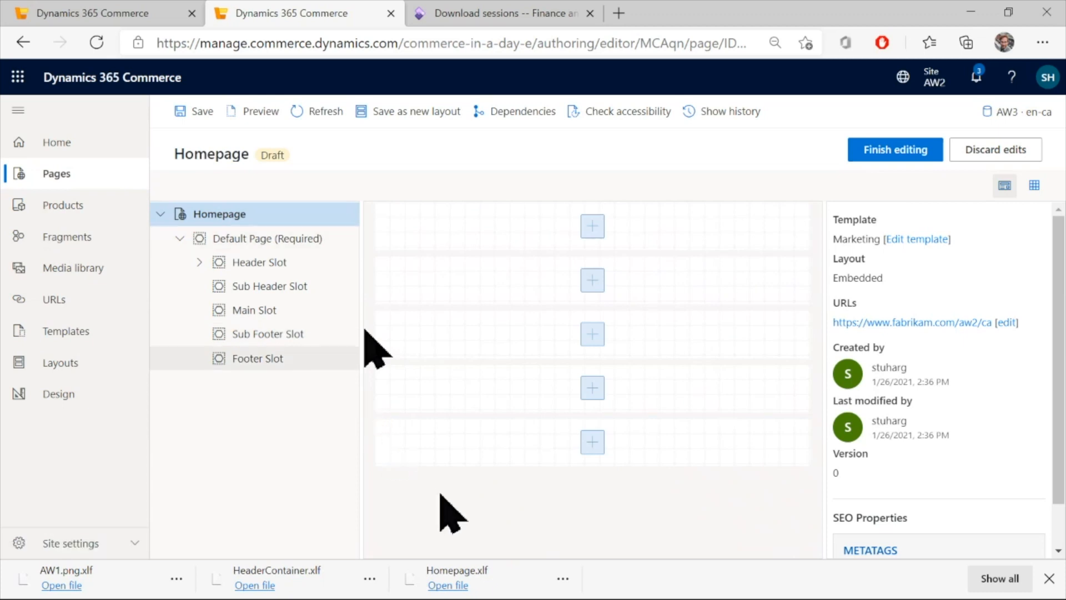
pyautogui.click(877, 155)
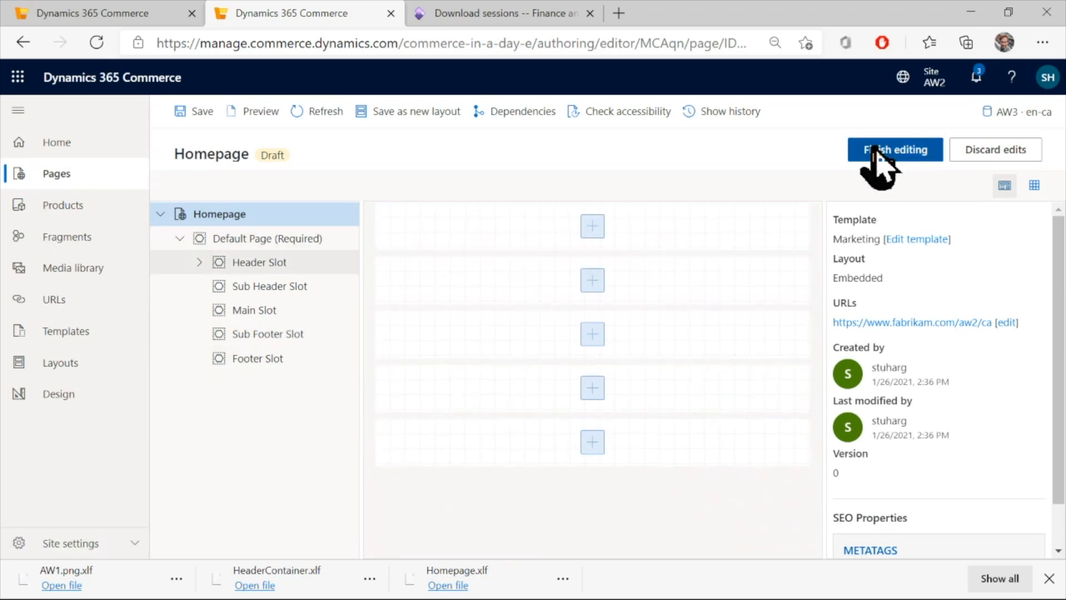
pyautogui.click(537, 366)
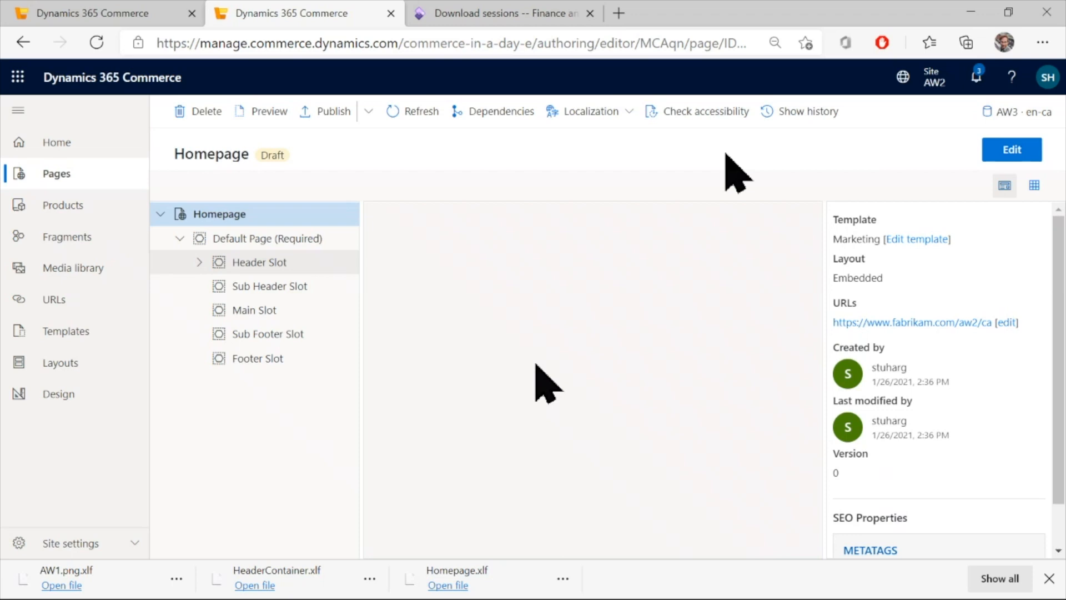
# Switch to Command Prompt, recall the nxslt2.exe command for Homepage.xlf and set its language to en-ca.
pyautogui.hotkey('alt', 'Tab')
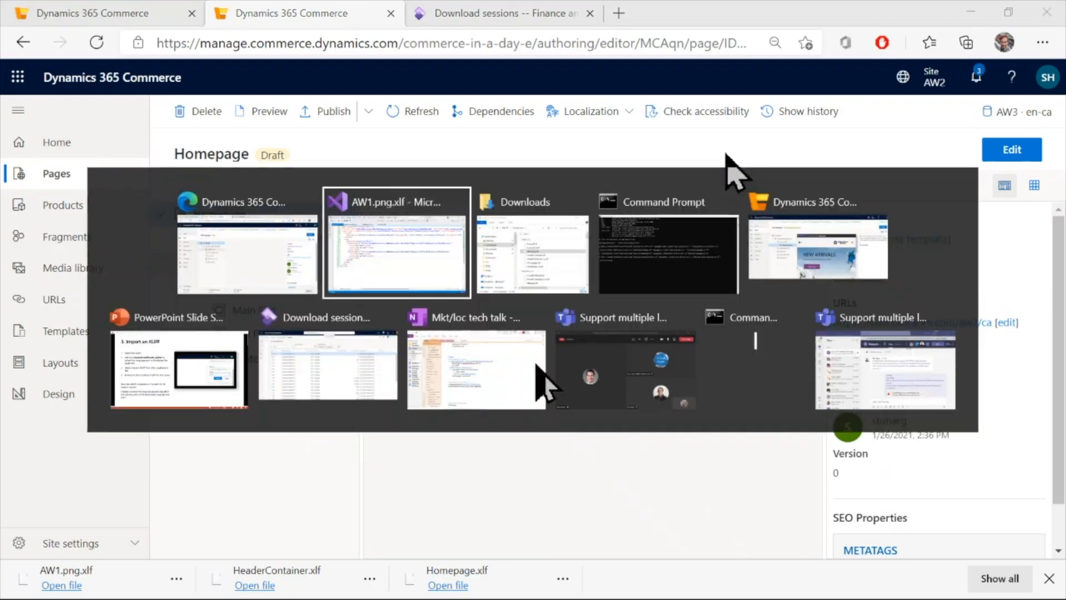
pyautogui.hotkey('alt', 'Tab')
pyautogui.hotkey('alt', 'Tab')
pyautogui.press('Up')
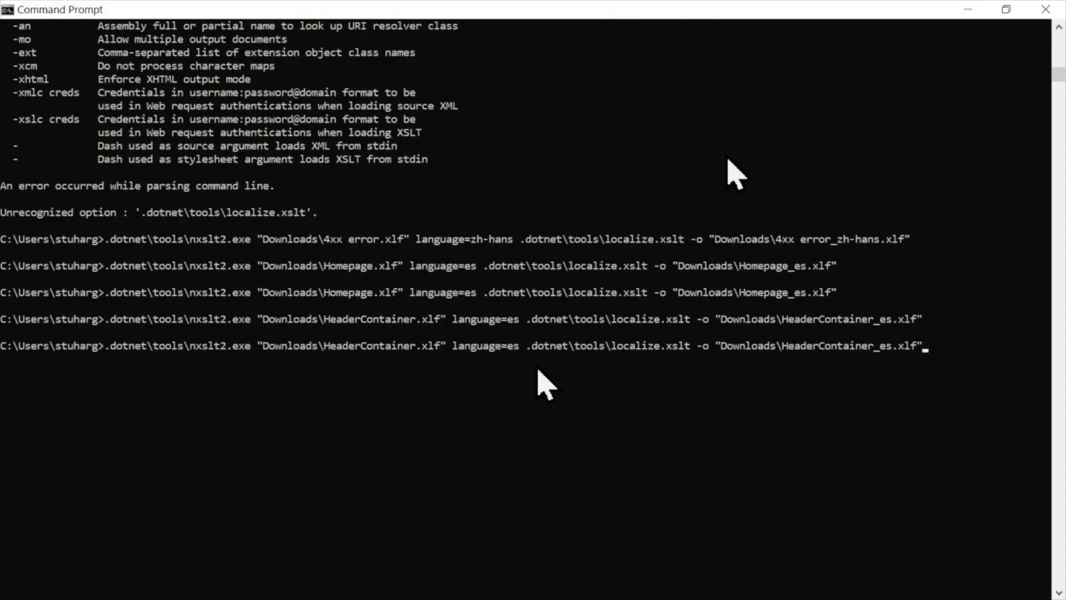
pyautogui.press('Up')
pyautogui.press('Up')
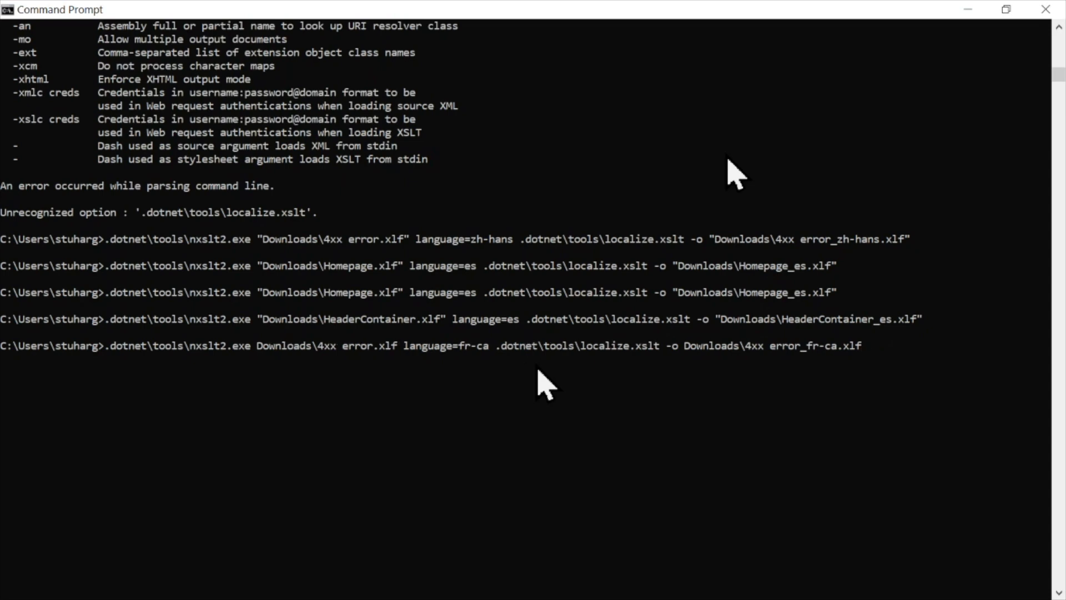
pyautogui.press('Up')
pyautogui.press('Up')
pyautogui.press('Up')
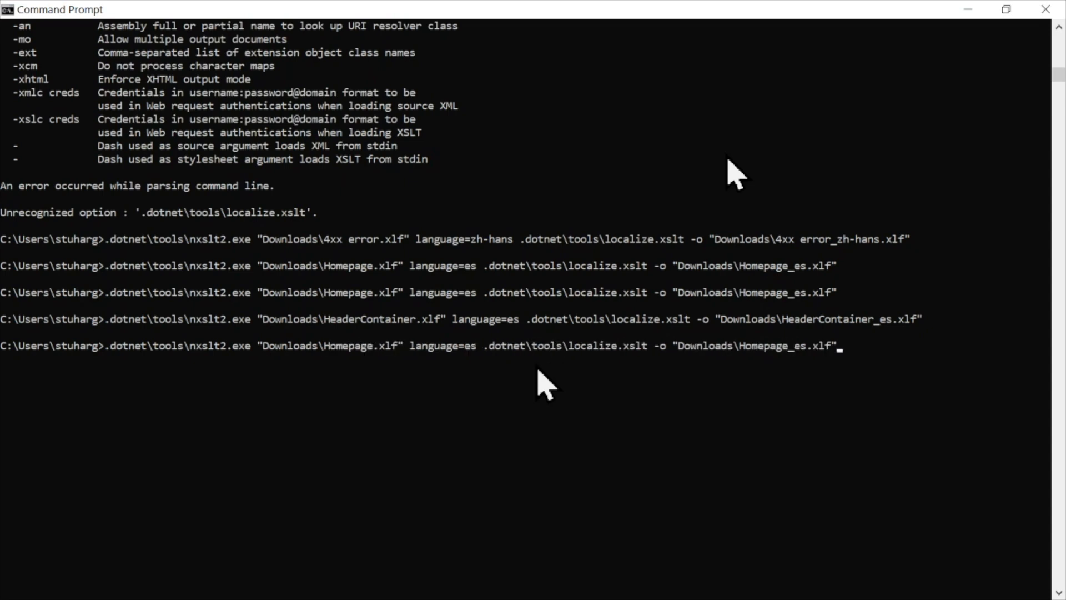
pyautogui.press('Up')
pyautogui.press('Up')
pyautogui.press('BackSpace')
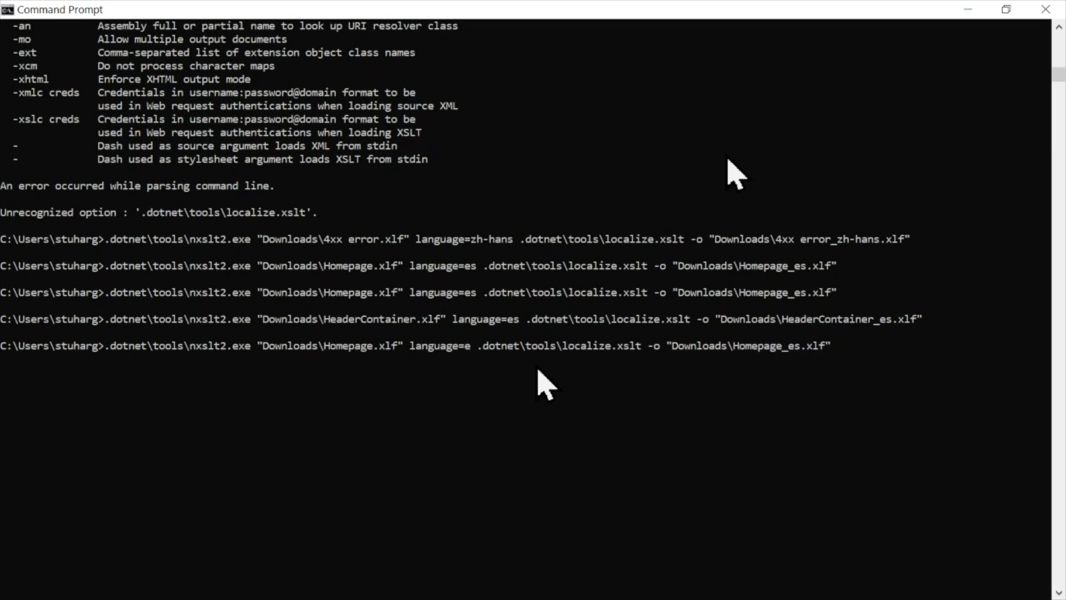
pyautogui.write('n-ca')
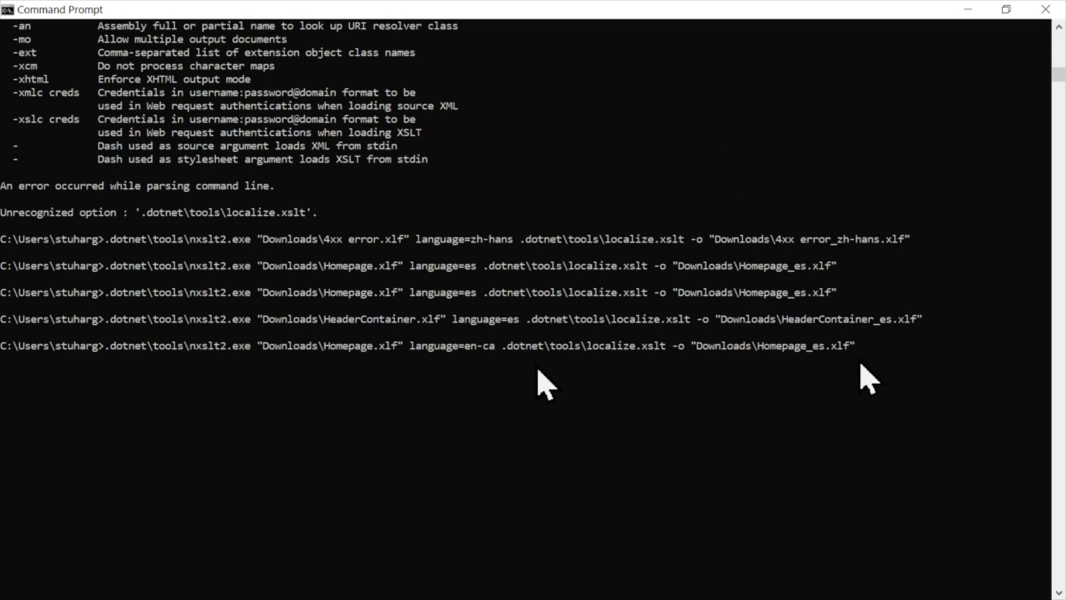
# Set the command's output file to Downloads\Homepage_en-ca.xlf and run it.
pyautogui.press('Right')
pyautogui.press('Right')
pyautogui.press('Right')
pyautogui.press('Right')
pyautogui.press('Right')
pyautogui.press('Right')
pyautogui.press('Right')
pyautogui.press('Right')
pyautogui.press('Right')
pyautogui.press('Right')
pyautogui.press('Right')
pyautogui.press('Right')
pyautogui.press('Right')
pyautogui.press('Right')
pyautogui.press('Right')
pyautogui.press('Right')
pyautogui.press('Right')
pyautogui.press('Right')
pyautogui.press('Right')
pyautogui.press('Right')
pyautogui.press('Right')
pyautogui.press('Right')
pyautogui.press('Right')
pyautogui.press('Right')
pyautogui.press('Right')
pyautogui.press('Right')
pyautogui.press('Right')
pyautogui.press('Right')
pyautogui.press('Right')
pyautogui.press('Right')
pyautogui.press('Right')
pyautogui.press('Right')
pyautogui.press('Right')
pyautogui.press('Right')
pyautogui.press('Right')
pyautogui.press('Right')
pyautogui.press('Right')
pyautogui.press('BackSpace')
pyautogui.press('BackSpace')
pyautogui.write('en-ca')
pyautogui.press('Return')
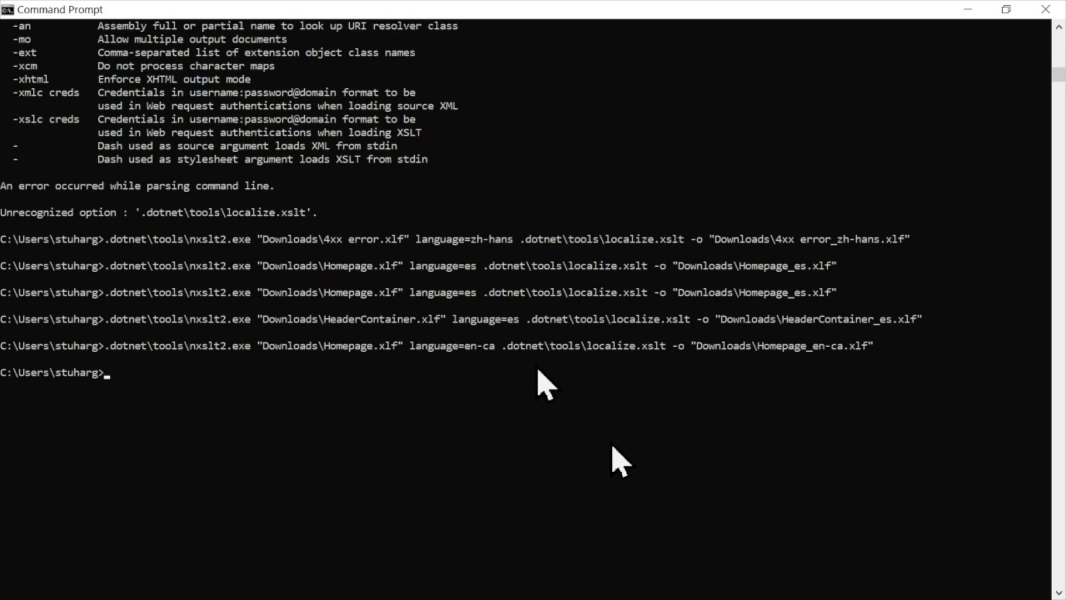
# Open Homepage_en-ca.xlf from the Downloads folder in Visual Studio and check its en-ca target texts.
pyautogui.hotkey('alt', 'Tab')
pyautogui.hotkey('alt', 'Tab')
pyautogui.hotkey('alt', 'Tab')
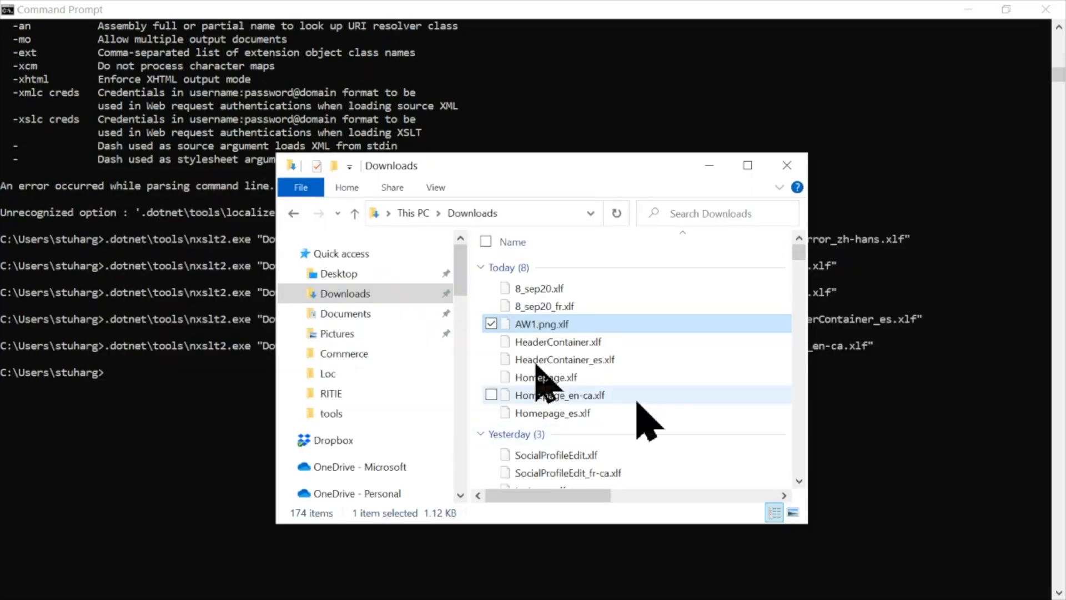
pyautogui.click(566, 396)
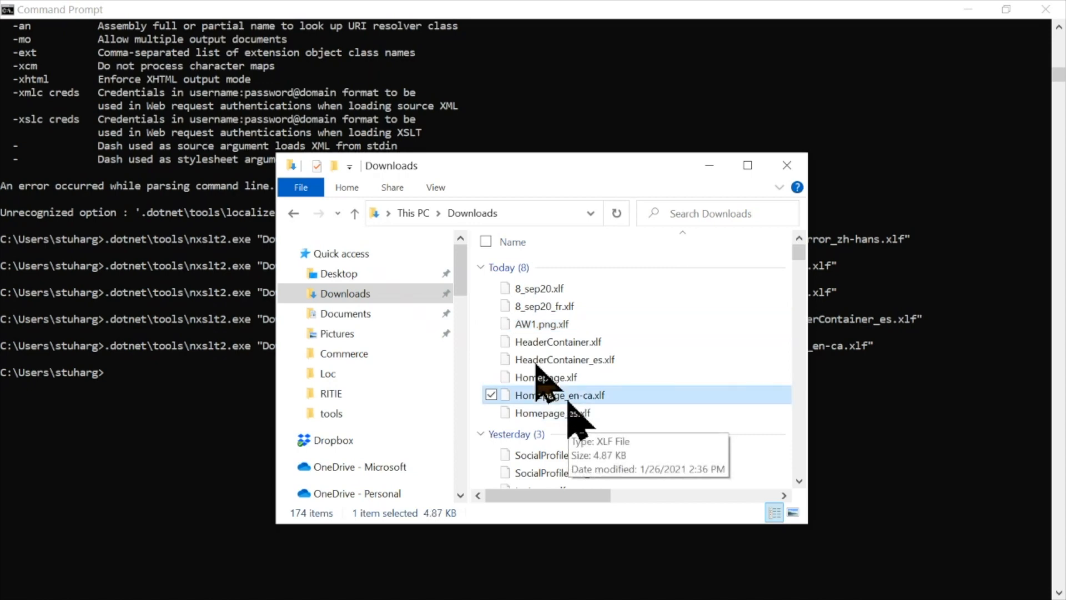
pyautogui.hotkey('alt', 'Tab')
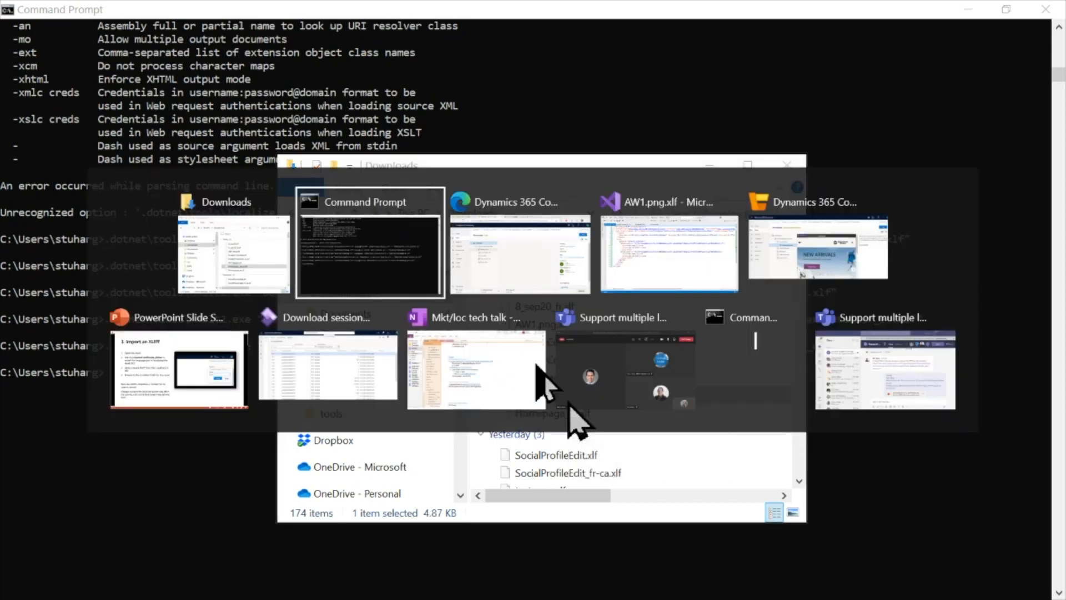
pyautogui.hotkey('alt', 'Tab')
pyautogui.hotkey('alt', 'Tab')
pyautogui.moveTo(570, 404); pyautogui.dragTo(189, 436)
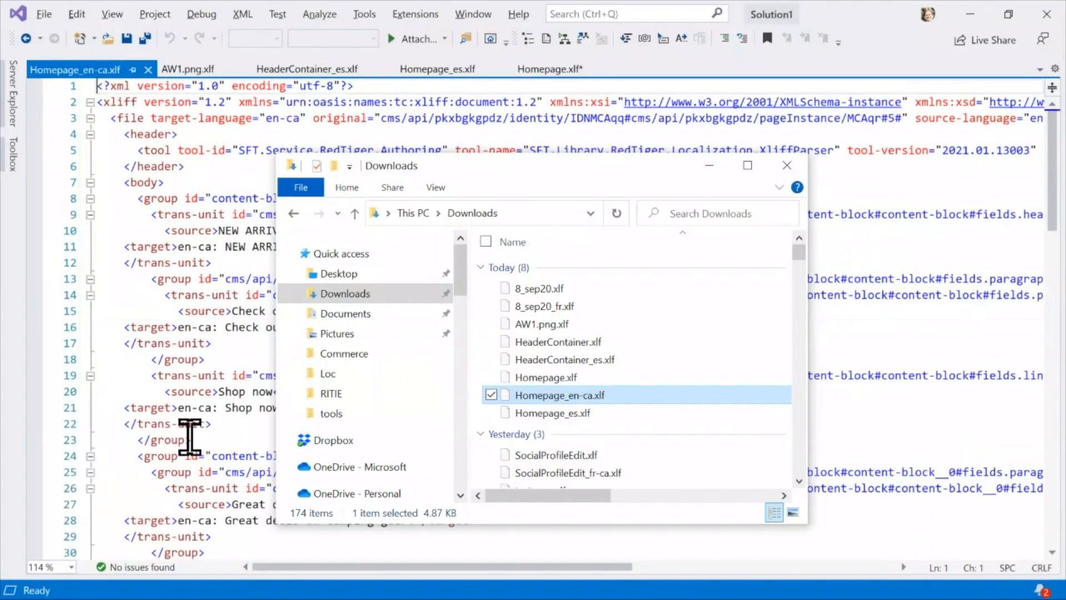
pyautogui.click(141, 391)
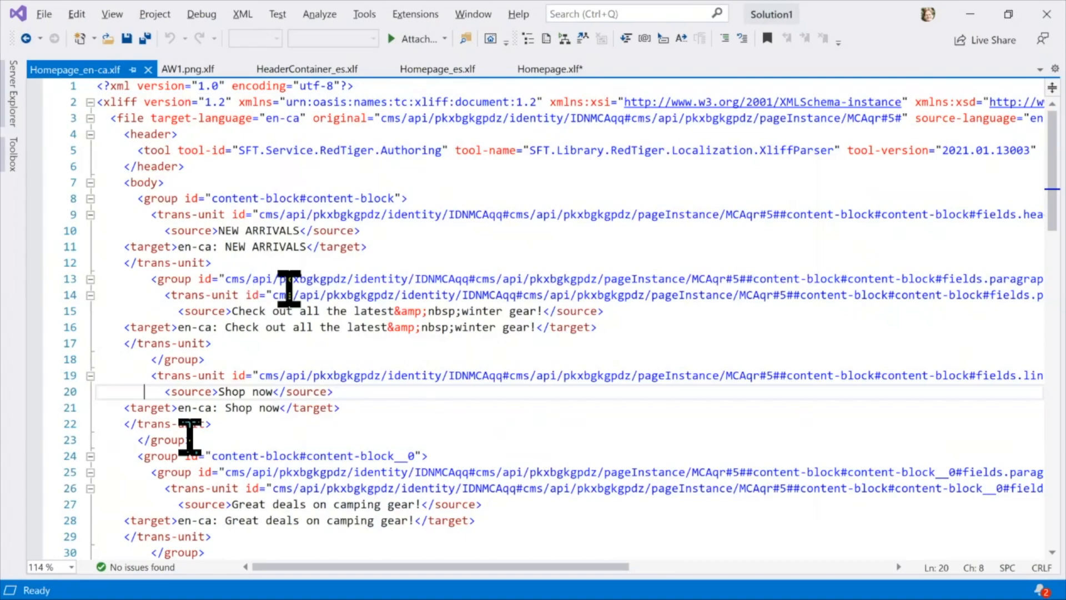
# Switch to Dynamics 365 Commerce in the browser and import Homepage_en-ca.xlf as XLIFF into the AW3 en-ca Homepage variant.
pyautogui.hotkey('alt', 'Tab')
pyautogui.hotkey('alt', 'Tab')
pyautogui.hotkey('alt', 'Tab')
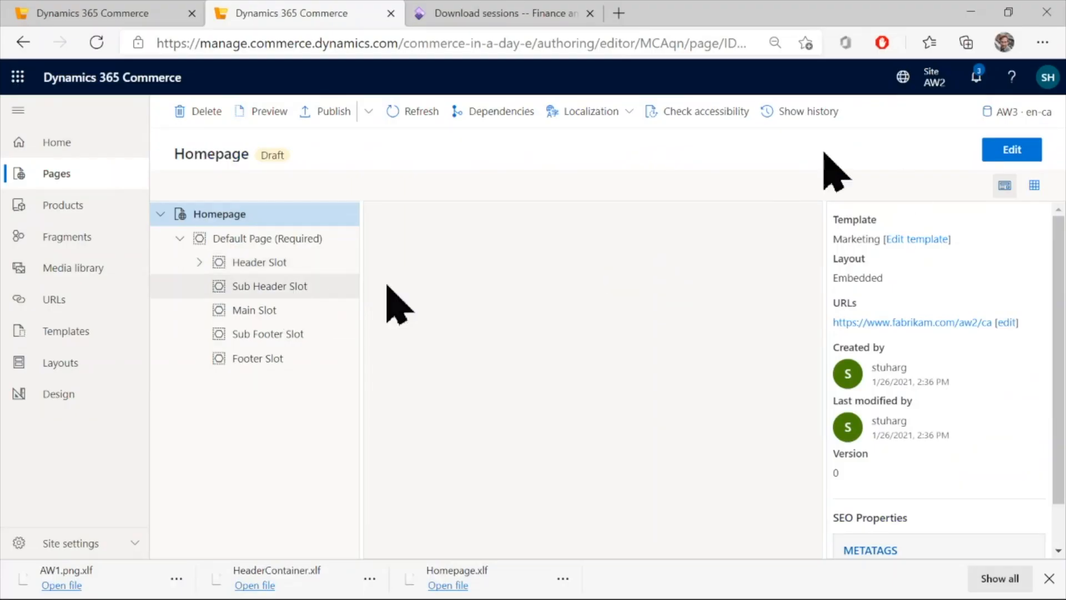
pyautogui.click(590, 113)
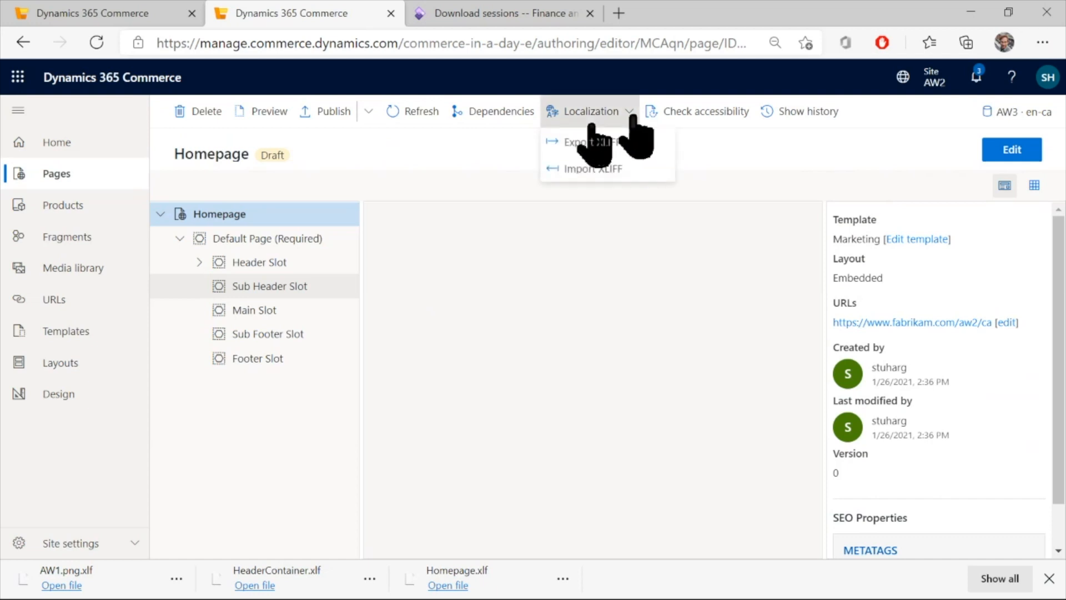
pyautogui.click(594, 169)
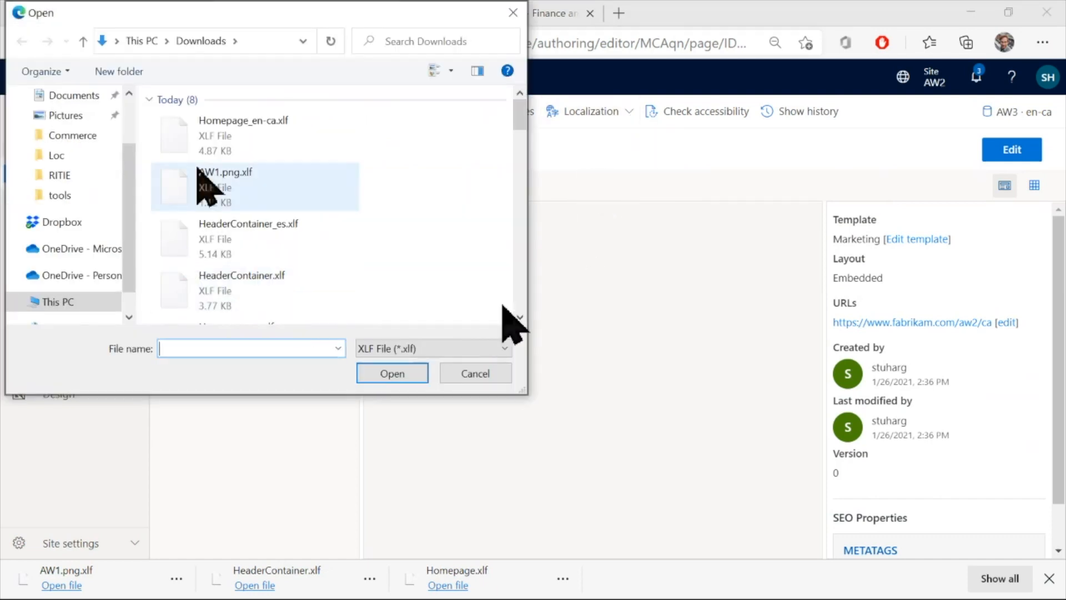
pyautogui.click(218, 156)
pyautogui.click(392, 374)
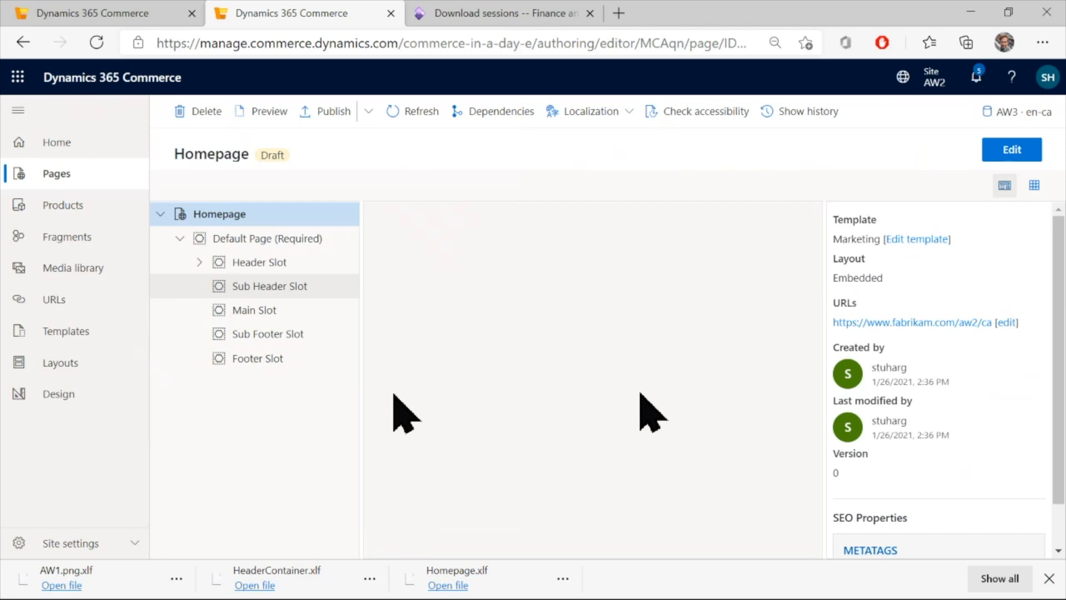
# Switch to the PowerPoint slide show and view the closing slides from Additional resources to Thank you!
pyautogui.hotkey('alt', 'Tab')
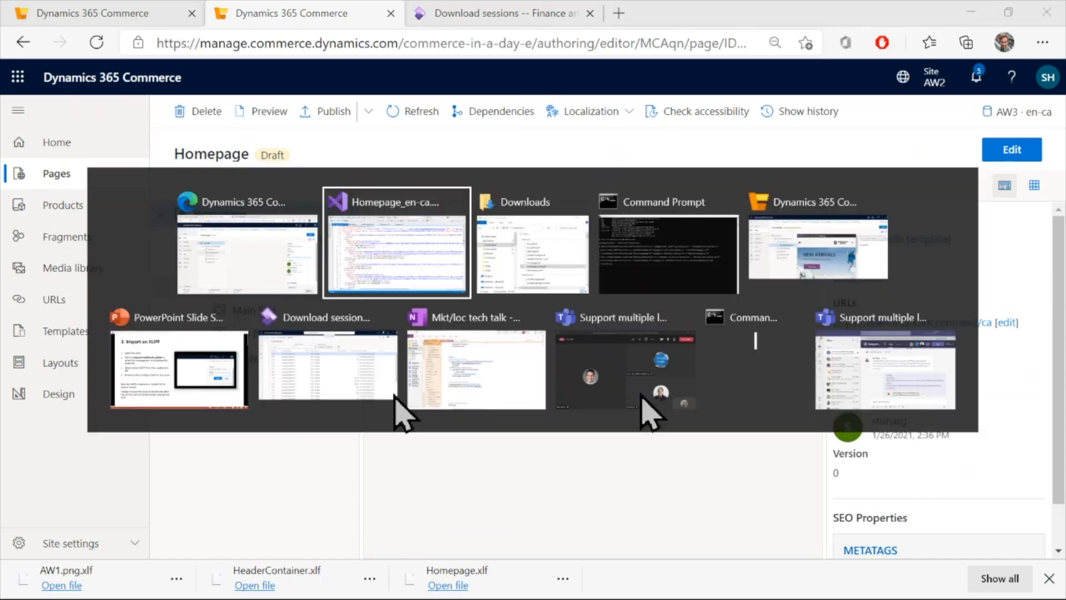
pyautogui.hotkey('alt', 'Tab')
pyautogui.hotkey('alt', 'Tab')
pyautogui.hotkey('alt', 'Tab')
pyautogui.hotkey('alt', 'Tab')
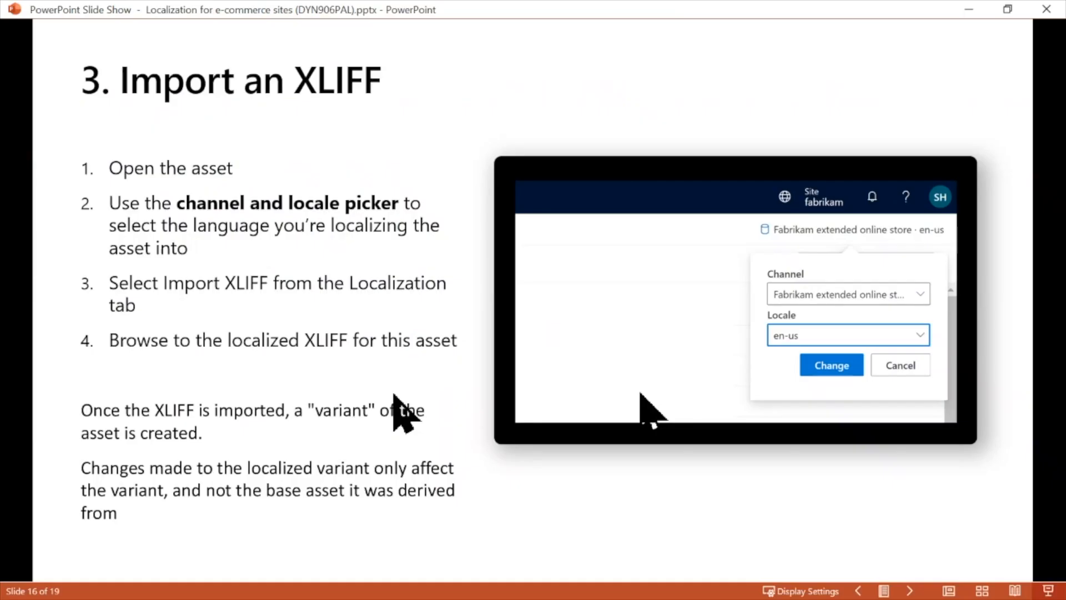
pyautogui.press('Right')
pyautogui.press('Right')
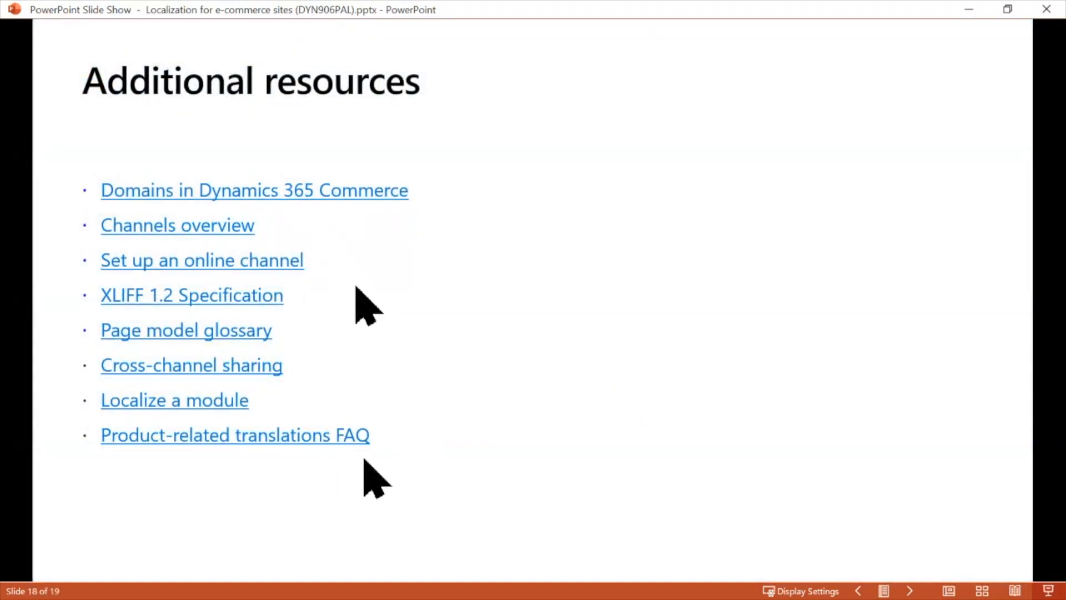
pyautogui.press('Right')
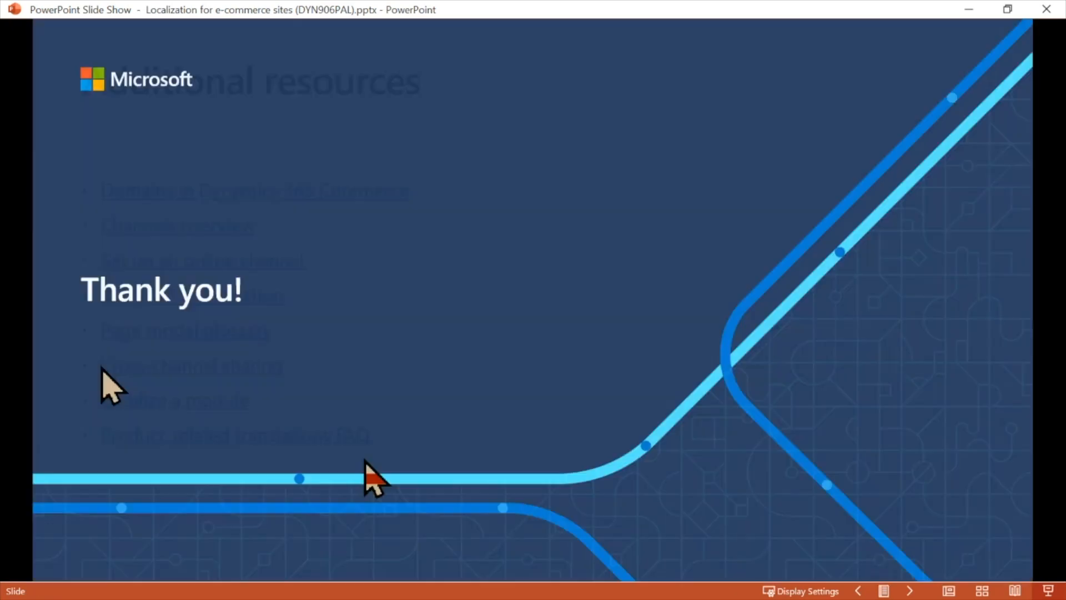
pyautogui.press('Left')
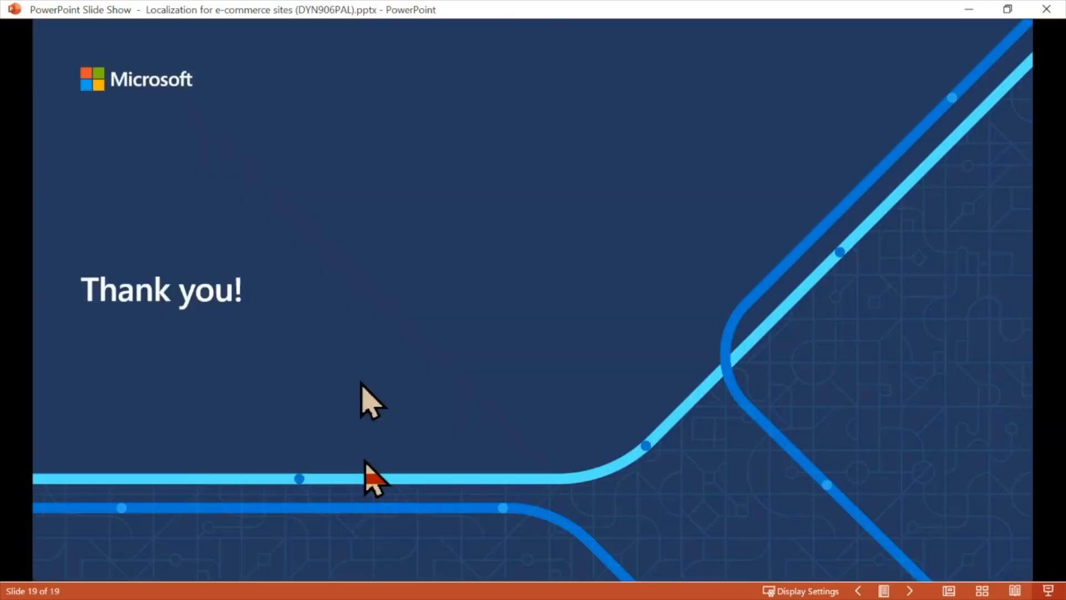